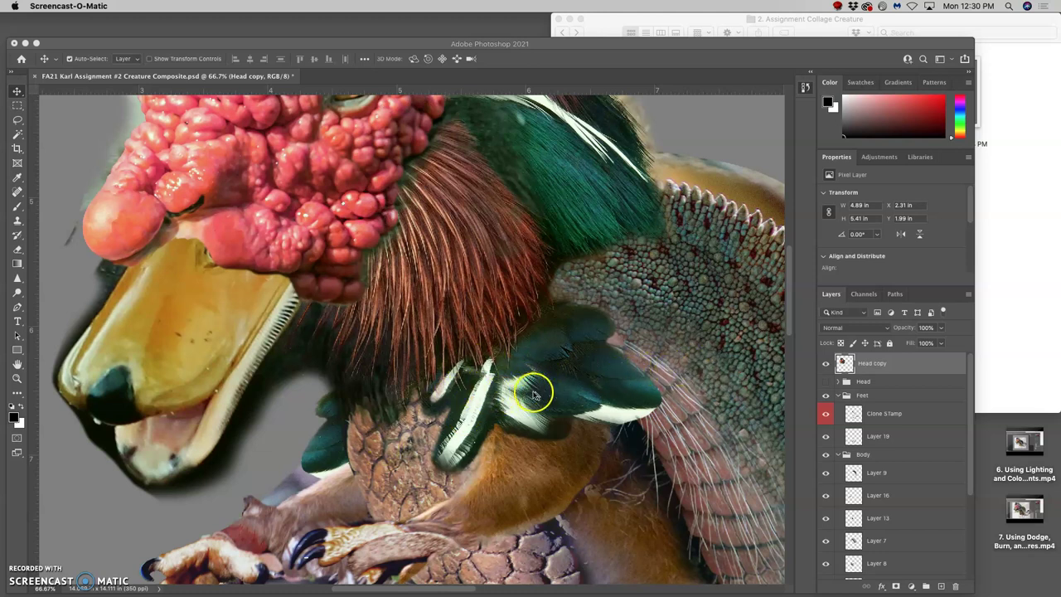
Examine the whole creature, its shoulder feathers, and the furry arm and scaly chest up close.
scroll(504, 377, "down", 10)
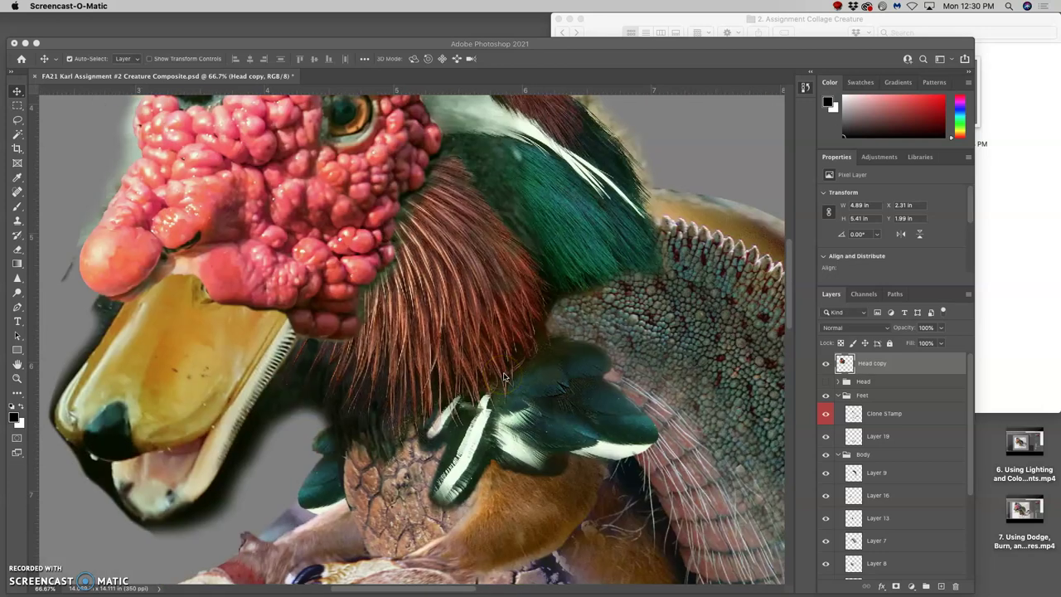
left_click(665, 49)
key("super+minus")
key("super+minus")
key("super+minus")
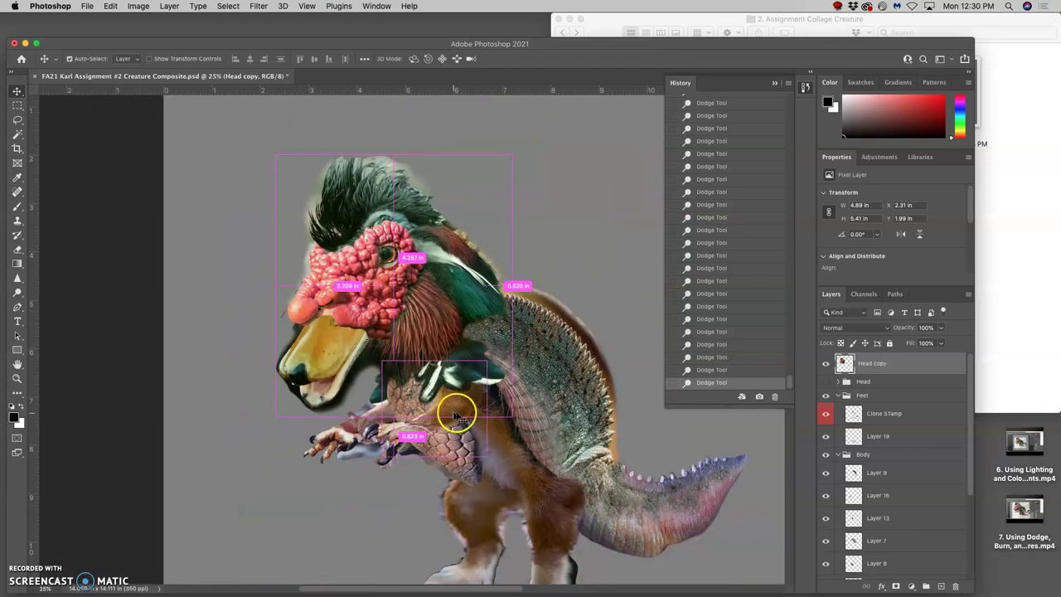
scroll(478, 414, "right", 1)
scroll(479, 417, "right", 2)
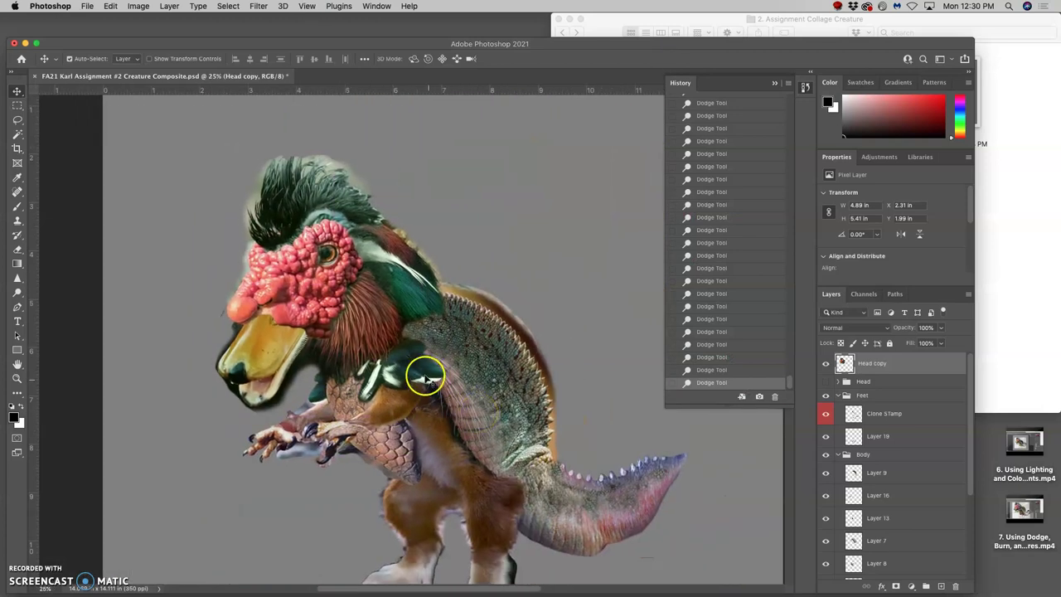
scroll(423, 376, "up", 4)
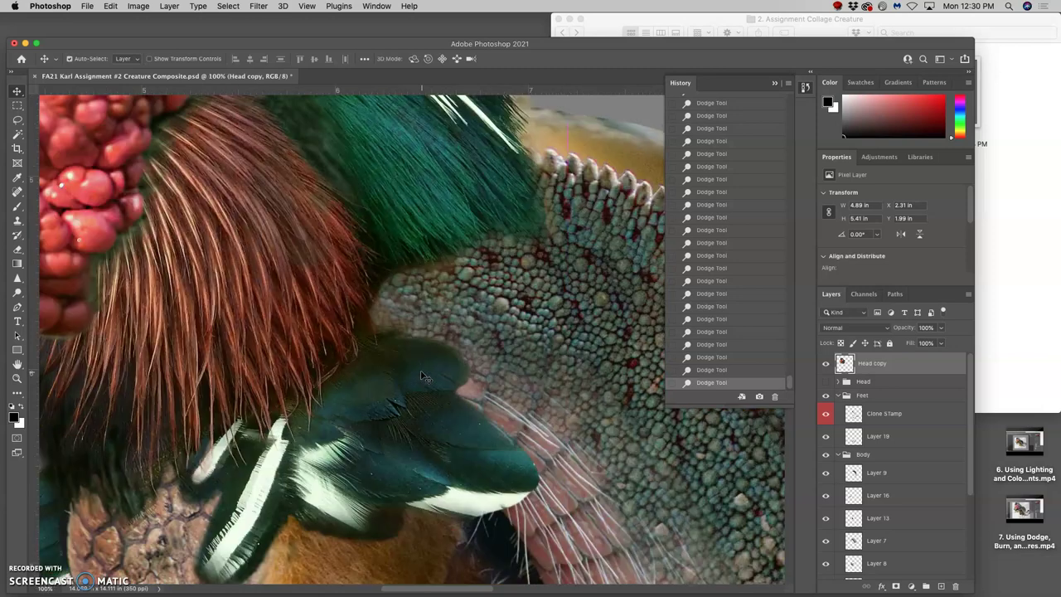
scroll(422, 377, "down", 5)
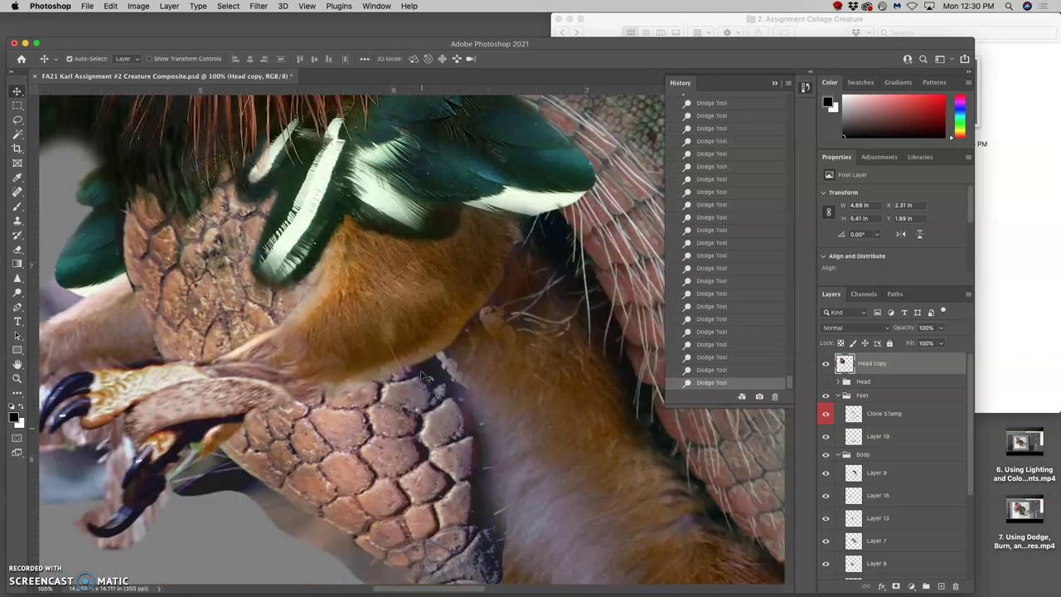
key("super+minus")
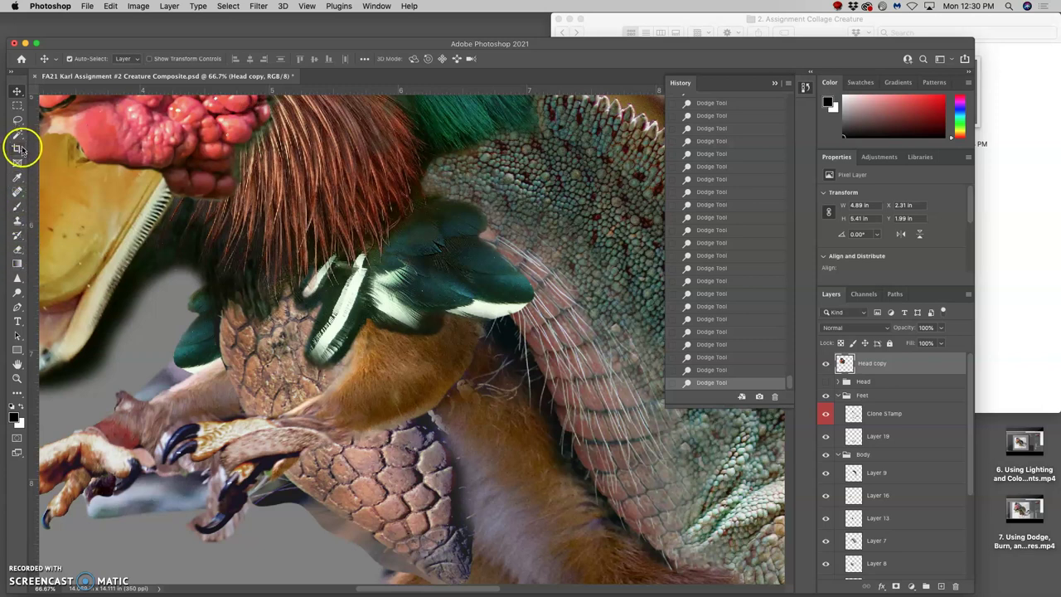
Erase the dark fringe around the white-striped shoulder feathers on the Head copy layer with the soft, low-opacity Eraser.
left_click(17, 249)
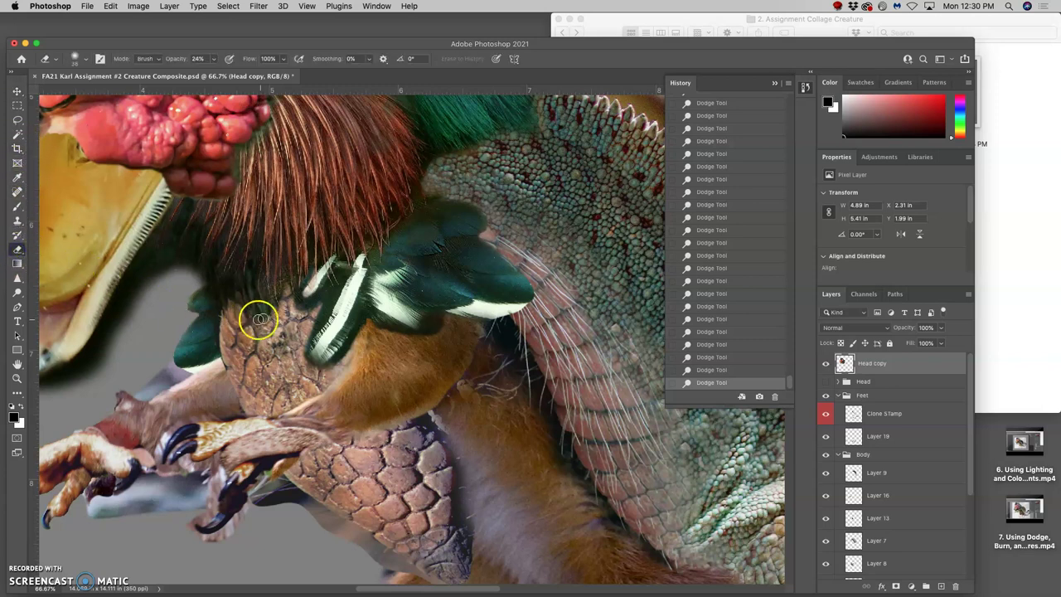
left_click_drag(265, 317, 319, 309)
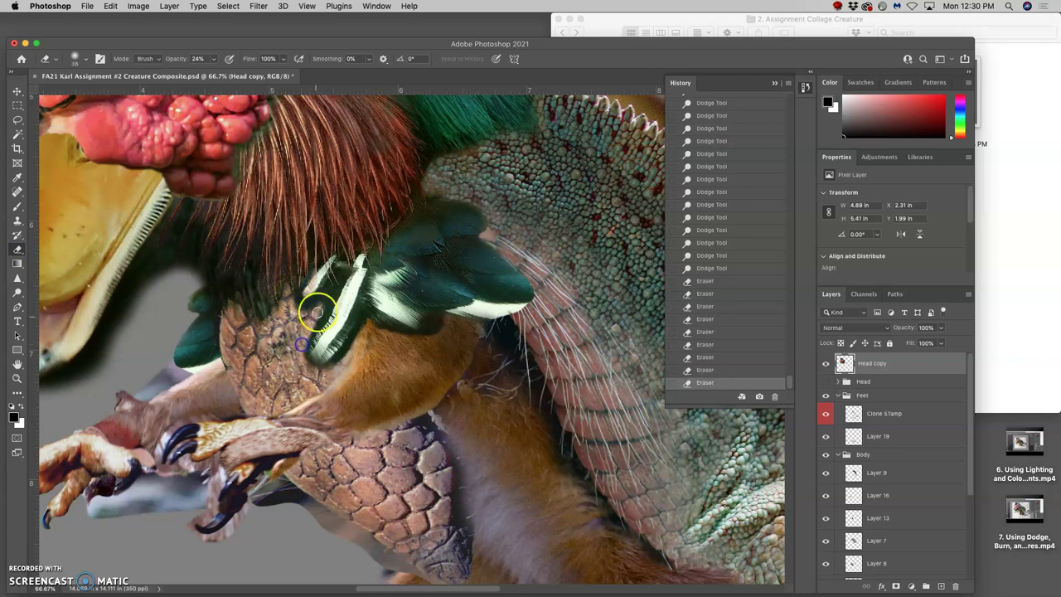
left_click_drag(316, 313, 322, 304)
left_click(296, 308)
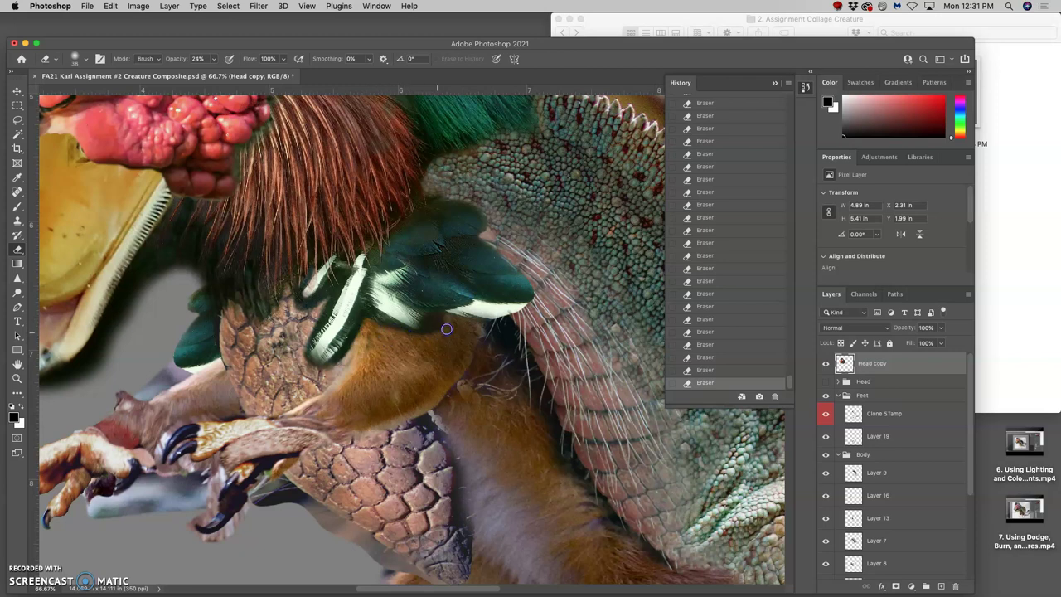
left_click(348, 347)
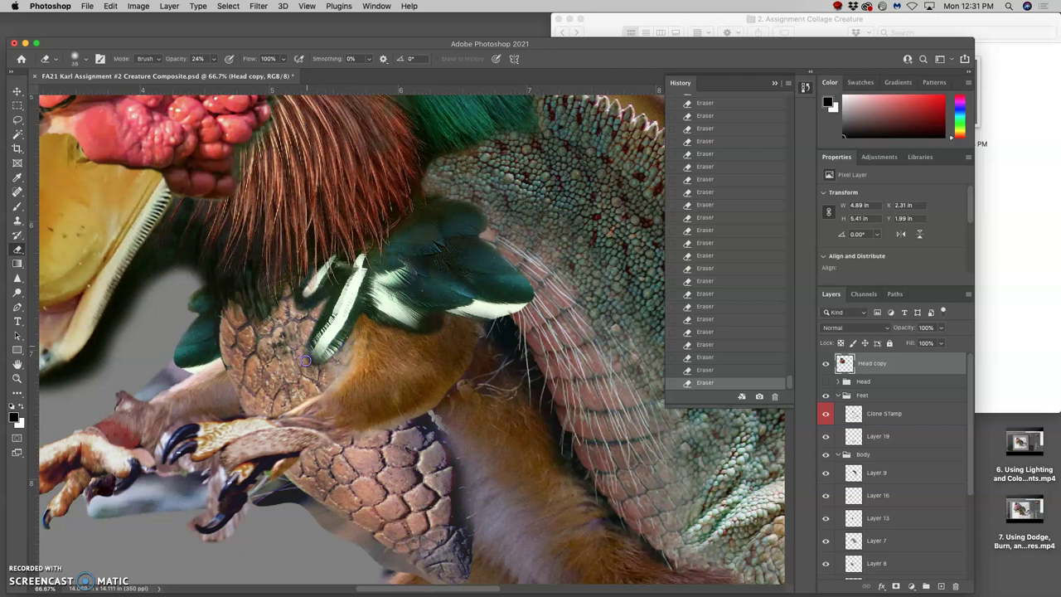
mouse_move(316, 323)
left_mouse_down()
mouse_move(320, 315)
mouse_move(315, 326)
left_mouse_up()
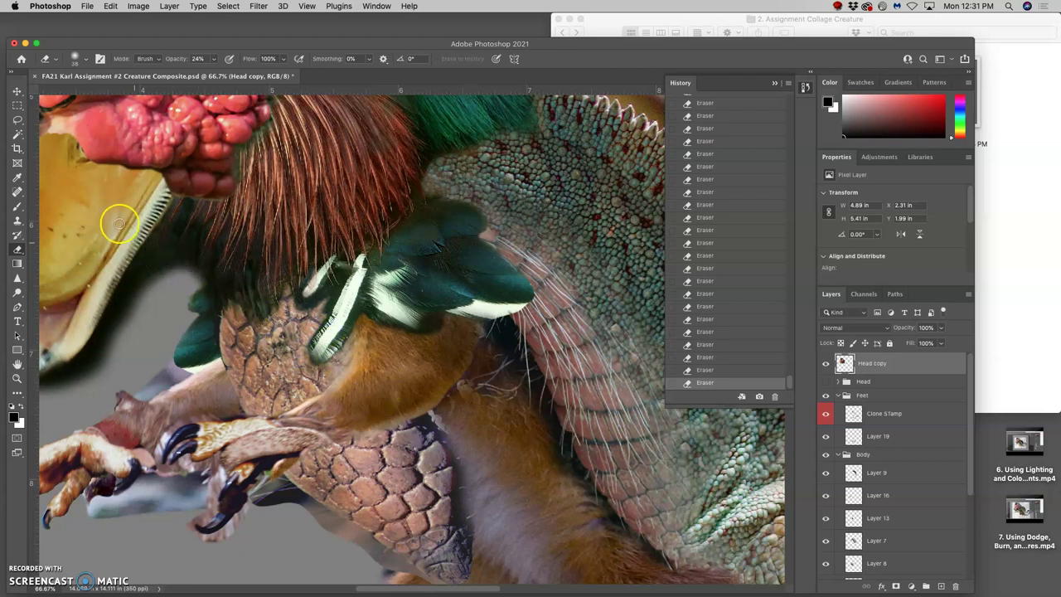
Lasso the long white-striped feather hanging over the chest and move the selection slightly upward.
left_click(18, 121)
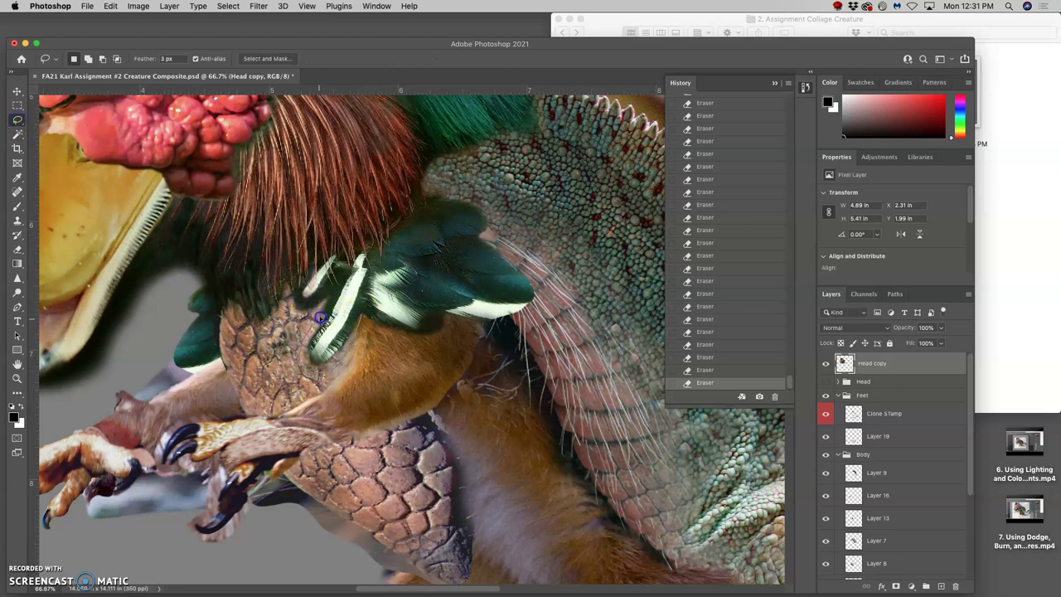
left_click_drag(362, 316, 309, 351)
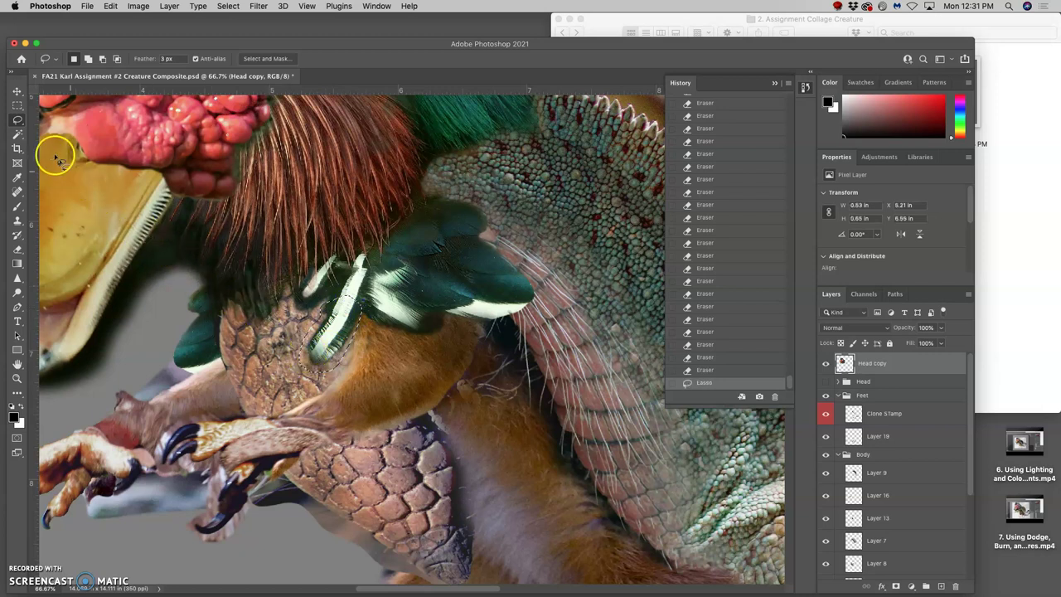
left_click(17, 92)
mouse_move(343, 303)
left_mouse_down()
mouse_move(355, 282)
mouse_move(340, 281)
mouse_move(348, 318)
left_mouse_up()
Warp the selected striped feather with Free Transform to blend into the neighbouring feathers, apply it, and deselect.
key("super+t")
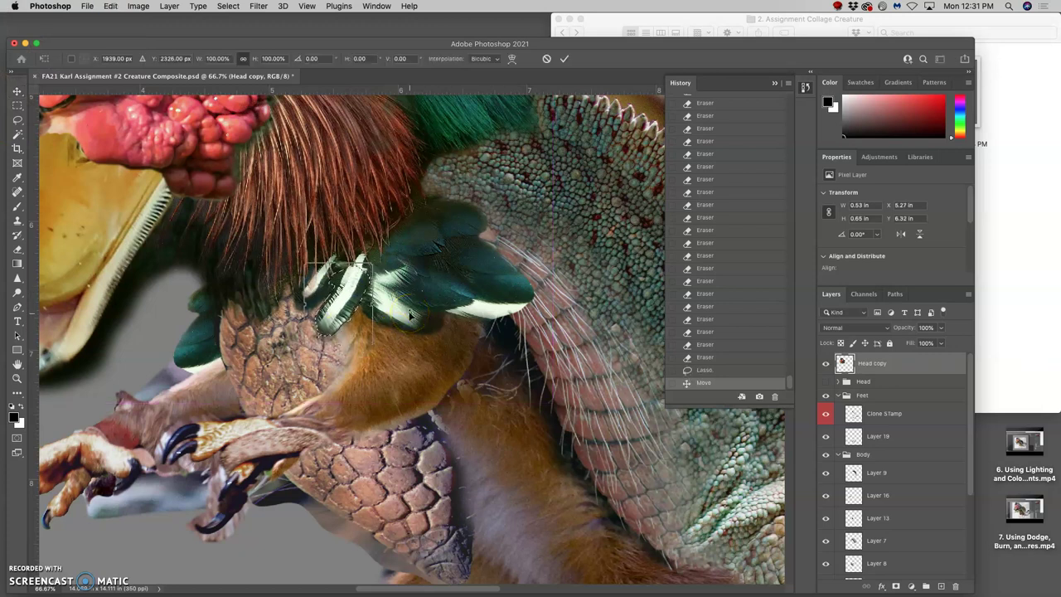
right_click(361, 285)
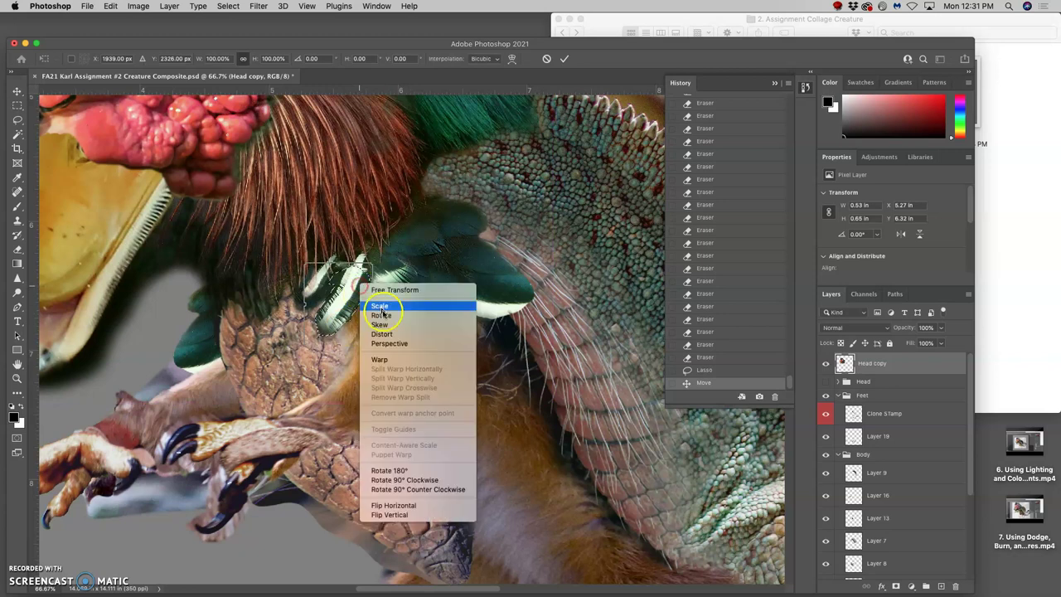
left_click(385, 359)
mouse_move(339, 267)
left_mouse_down()
mouse_move(363, 265)
mouse_move(345, 274)
left_mouse_up()
key("Return")
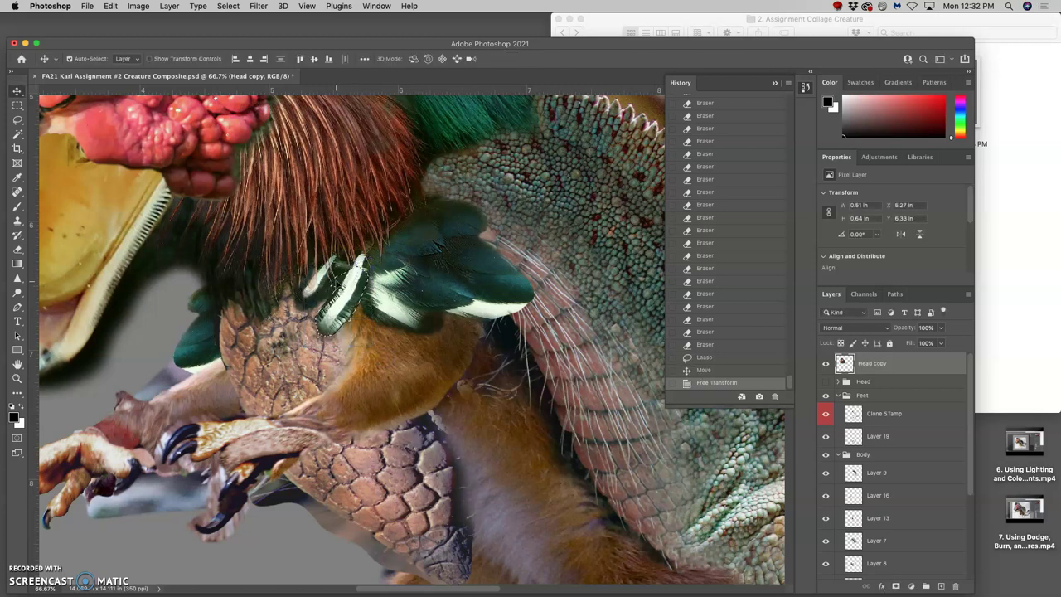
left_click(16, 119)
key("ctrl+d")
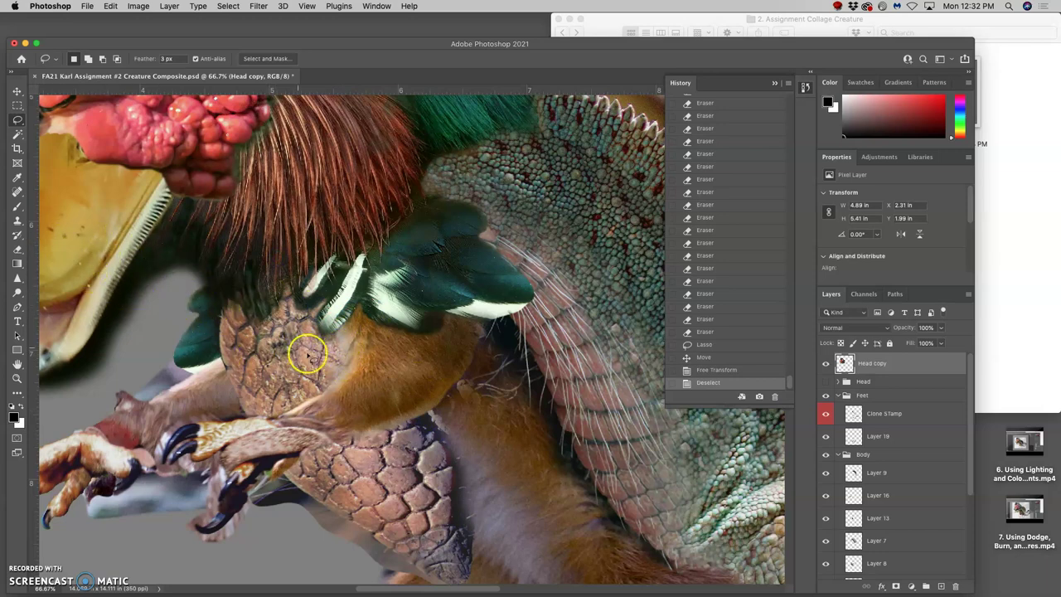
Check the repositioned feather at different zoom levels and toggle the Head copy layer to compare the area beneath it.
key("super+minus")
key("super+minus")
key("super+minus")
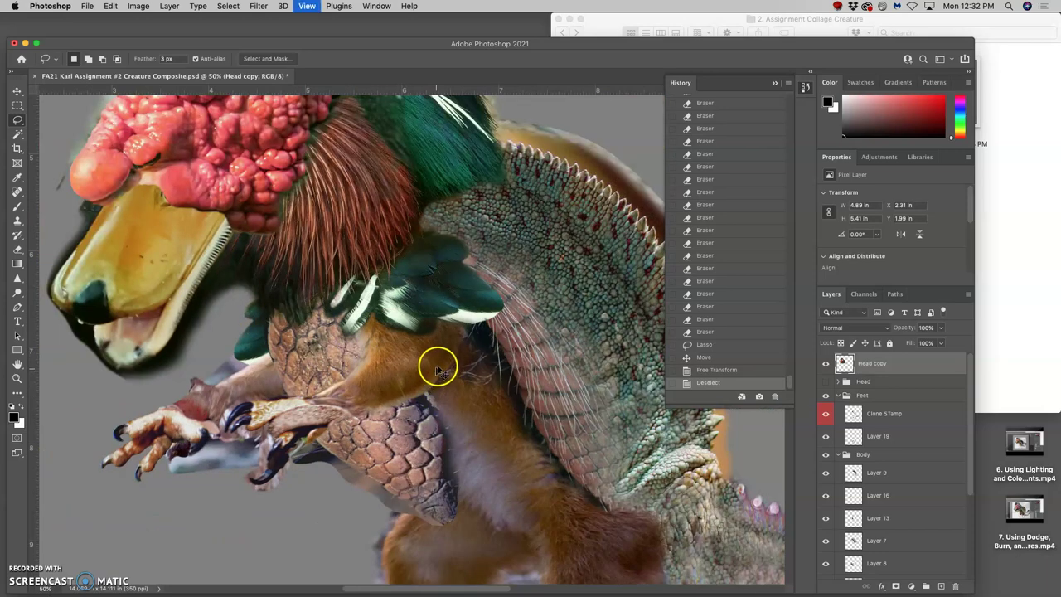
key("super+plus")
key("super+plus")
key("super+plus")
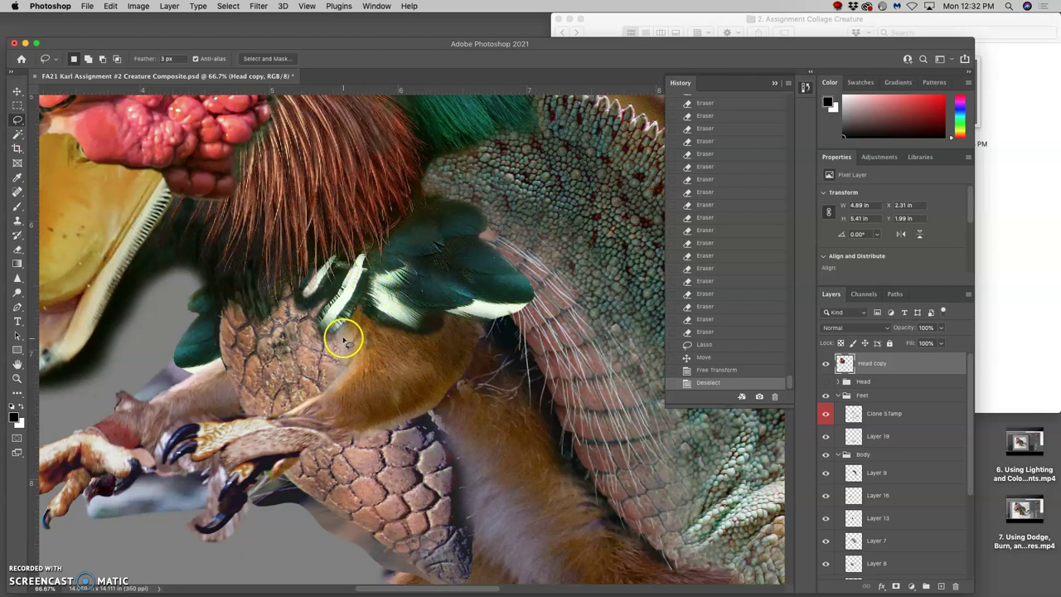
left_click(16, 91)
left_click(362, 336)
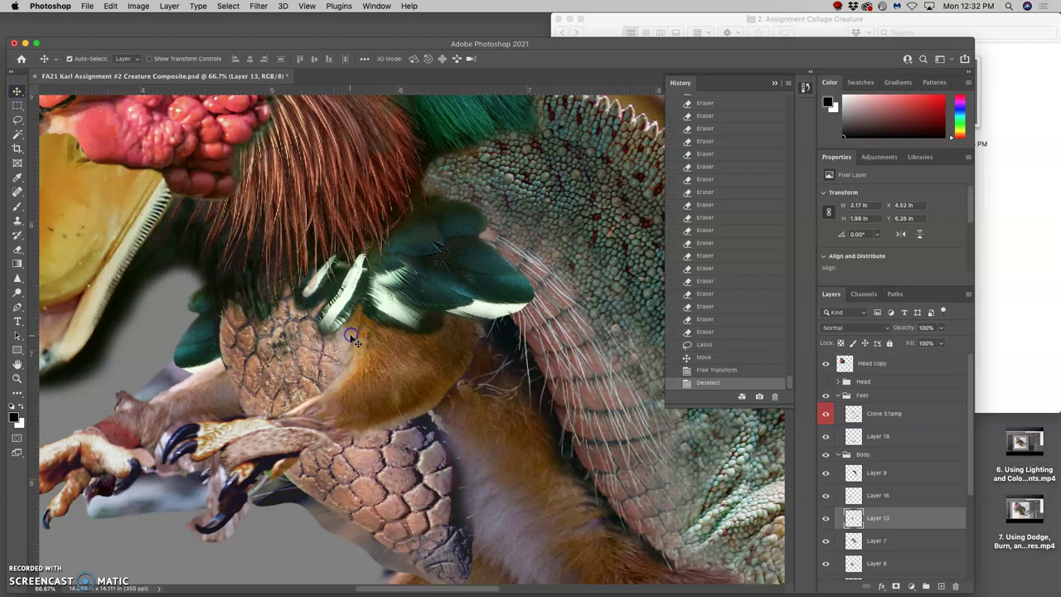
left_click(345, 335)
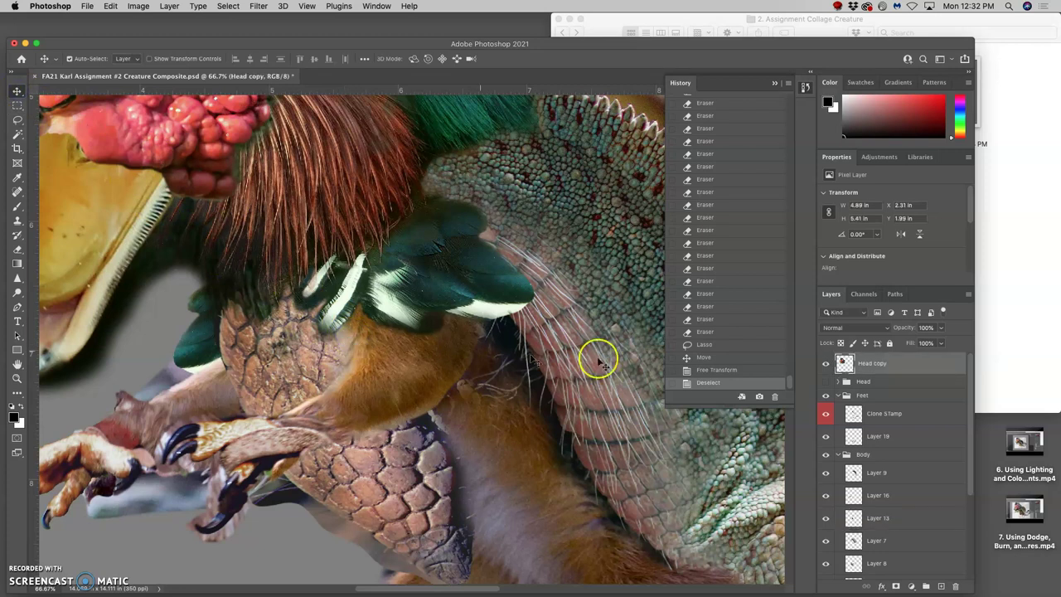
left_click(825, 364)
left_click(826, 364)
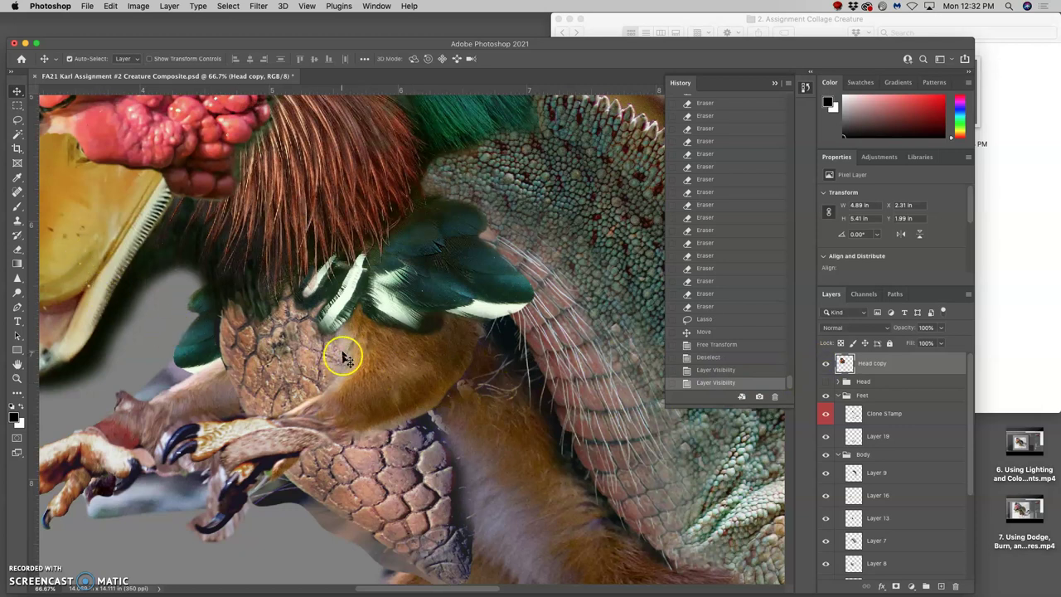
Erase the leftover shadow below the striped feather on the Head copy layer, where the chest meets the furry arm.
left_click(17, 249)
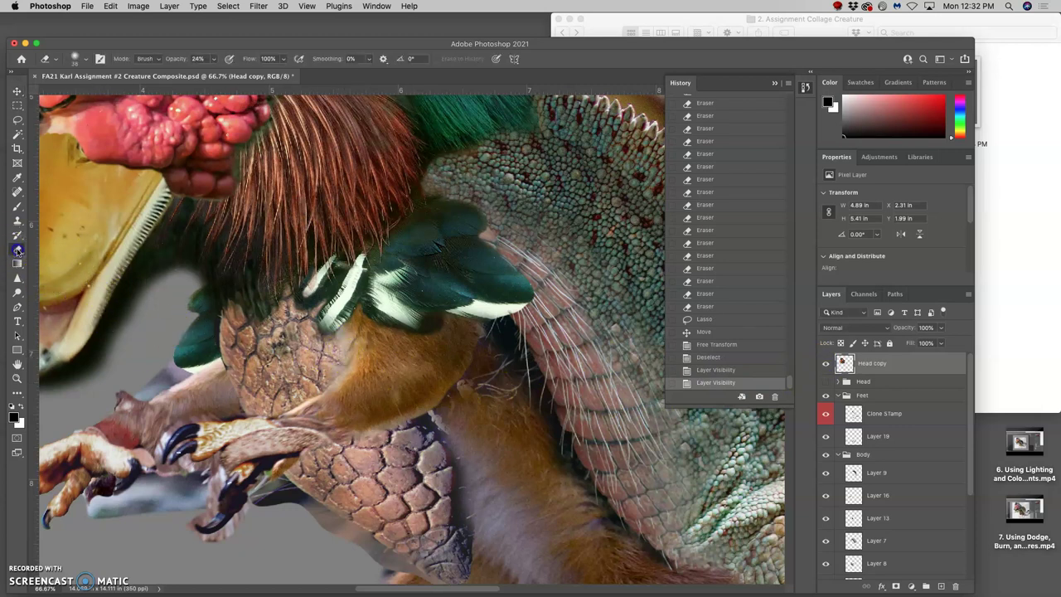
left_click(348, 349)
left_click(346, 352)
left_click(345, 352)
left_click(346, 354)
left_click(347, 352)
left_click(349, 351)
left_click(344, 342)
left_click(341, 335)
left_click(341, 336)
left_click(339, 341)
left_click(336, 351)
left_click(341, 346)
left_click(332, 367)
Hide and reshow Layer 16 and Layer 13 to identify the arm parts, and make Layer 13 active.
left_click(850, 495)
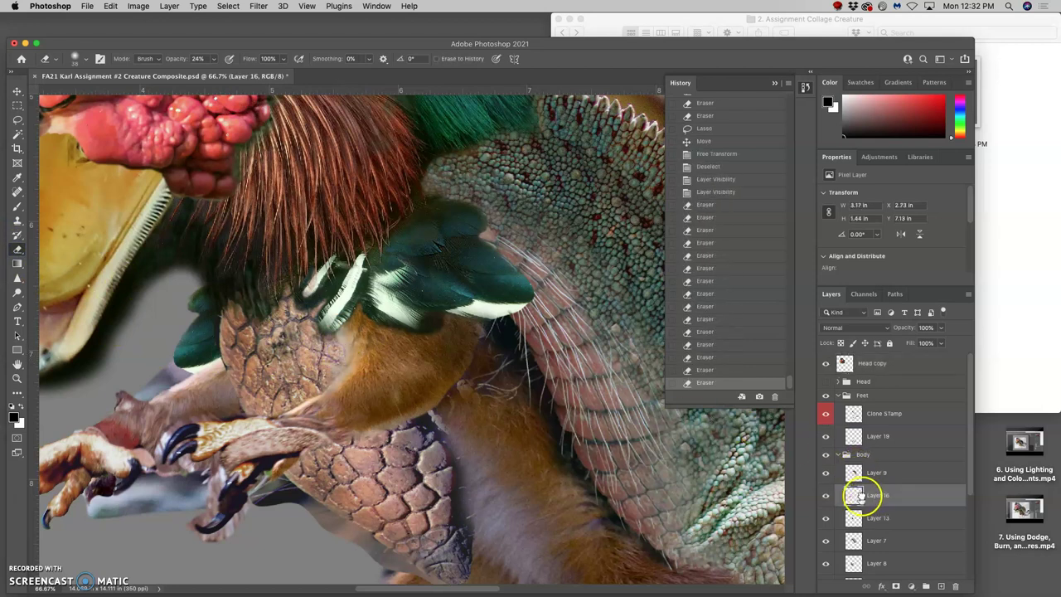
left_click(825, 497)
left_click(825, 496)
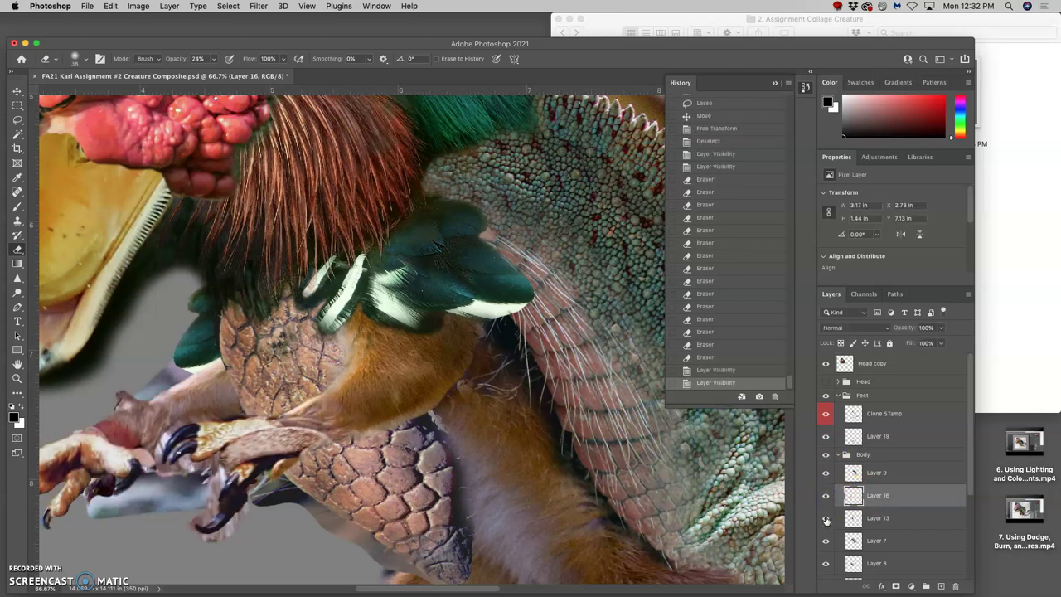
left_click(826, 519)
left_click(825, 518)
left_click(862, 517)
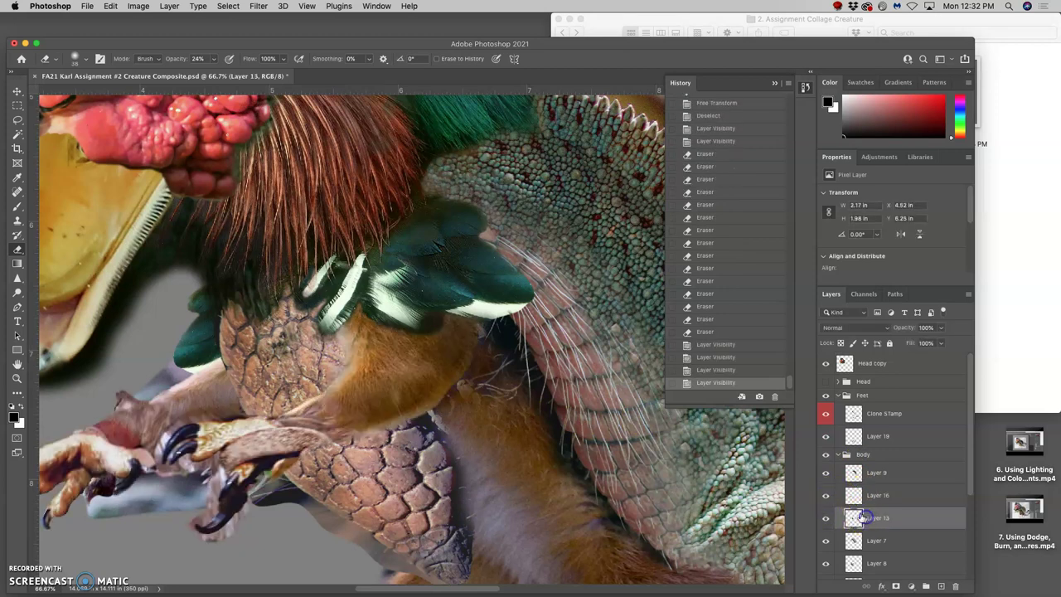
left_click(825, 497)
left_click(825, 497)
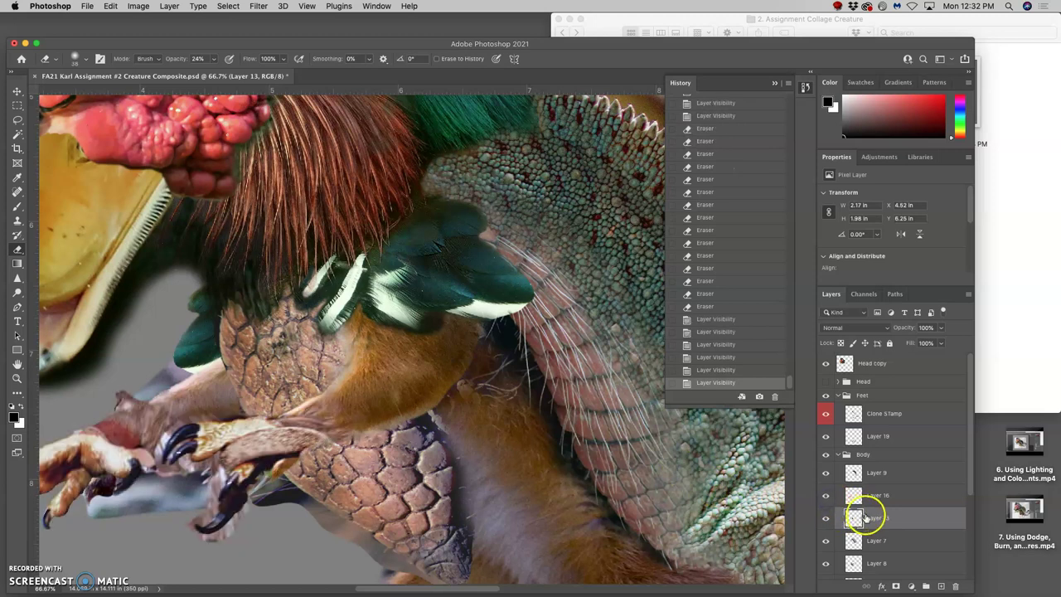
Erase the inner edge of the furry upper arm on Layer 13 so it blends into the scaly chest.
left_click(341, 350)
left_click(343, 346)
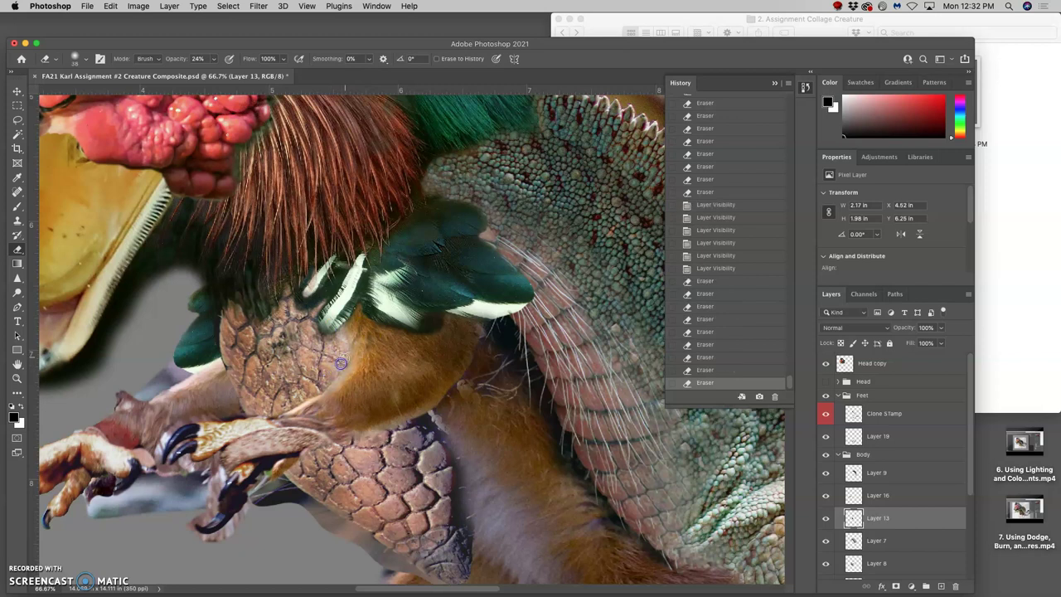
left_click(340, 351)
left_click(336, 357)
left_click(332, 363)
left_click(333, 360)
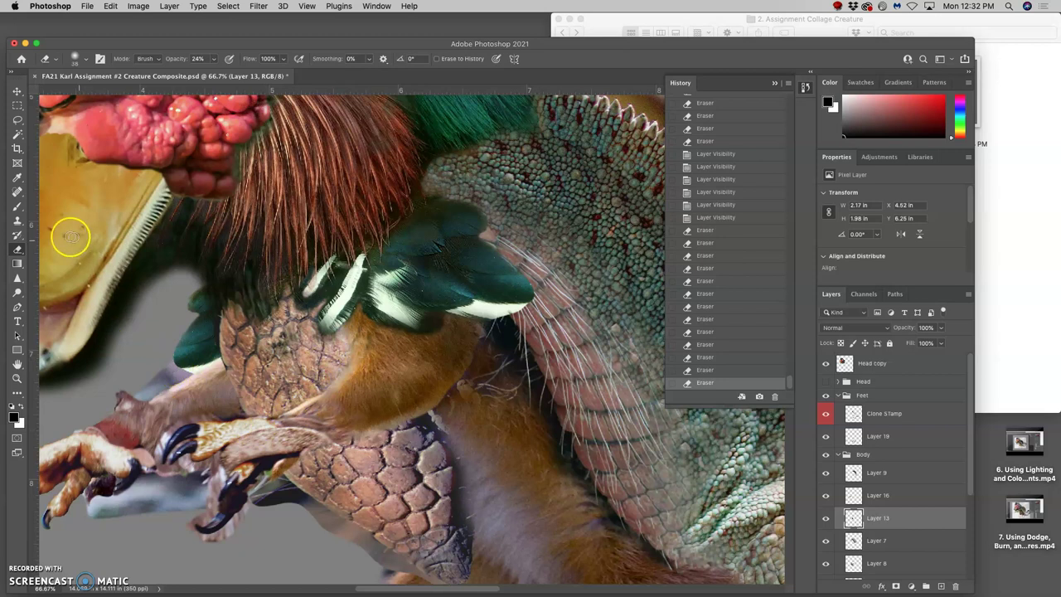
Sharpen the fur on Layer 13 along the upper arm's inner edge down to the forearm with the Sharpen tool.
left_click(18, 280)
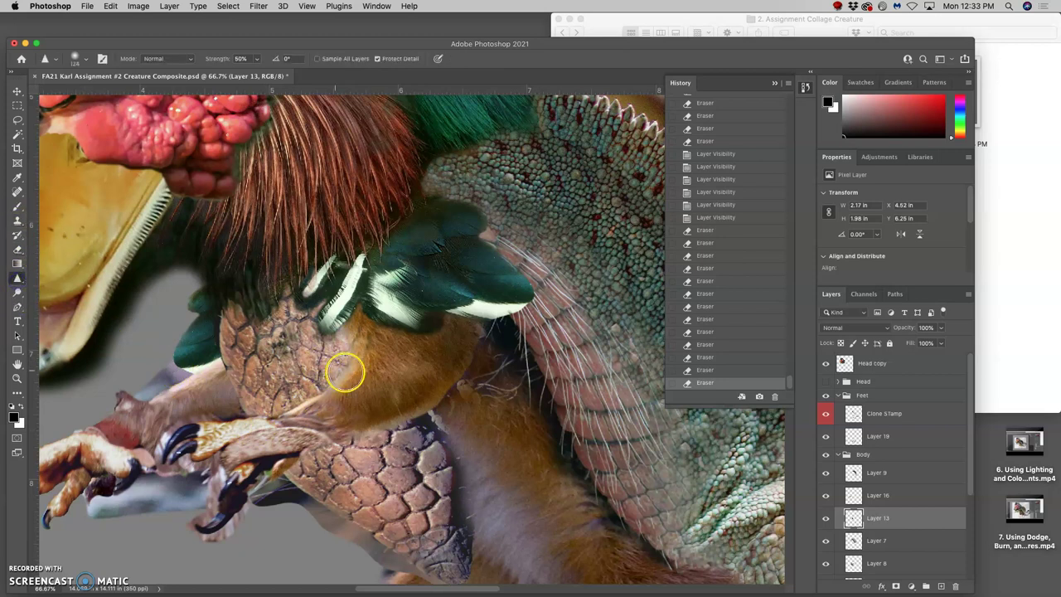
left_click(348, 372)
left_click(352, 368)
left_click(362, 356)
left_click(365, 348)
left_click(329, 393)
left_click(317, 403)
left_click(309, 407)
left_click(308, 413)
left_click(303, 413)
left_click(305, 415)
left_click(298, 415)
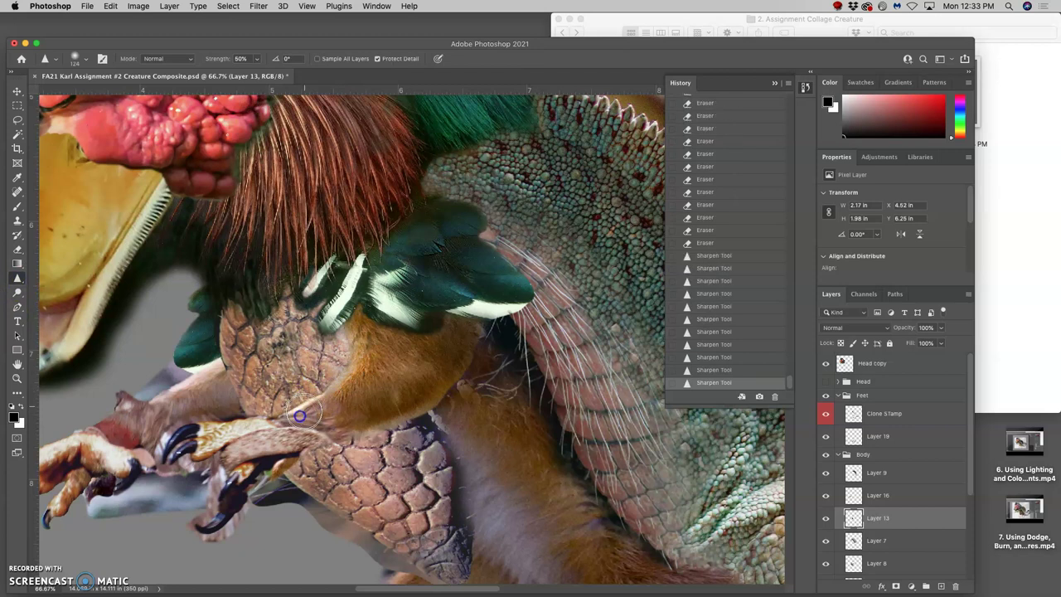
Sharpen the forearm on Layer 16 around its join with the furry upper arm.
left_click(17, 92)
left_click(303, 423)
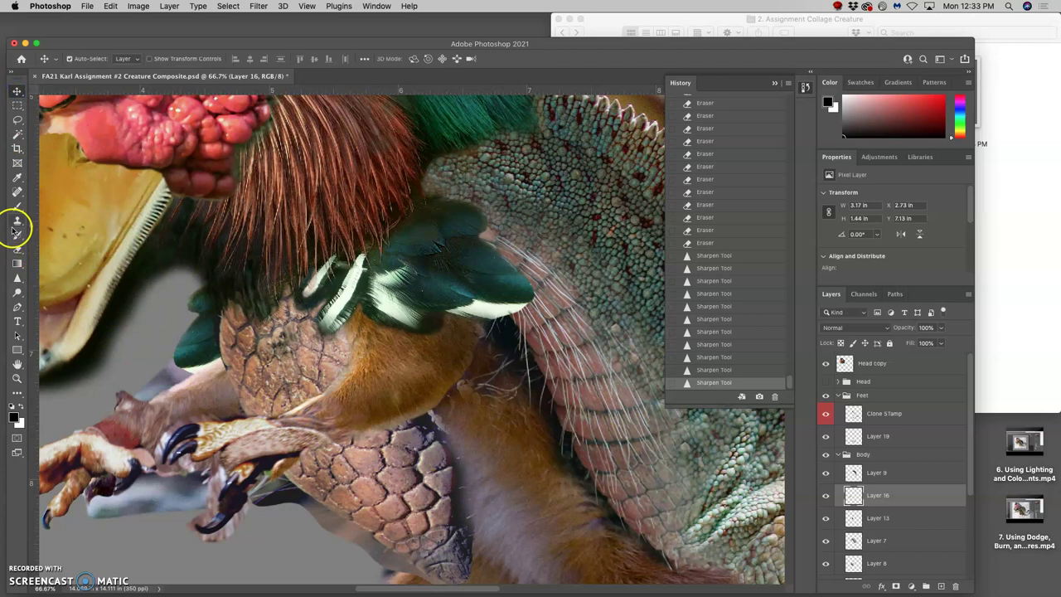
left_click(19, 280)
left_click(307, 412)
left_click(315, 401)
left_click(346, 381)
left_click(306, 423)
left_click(313, 429)
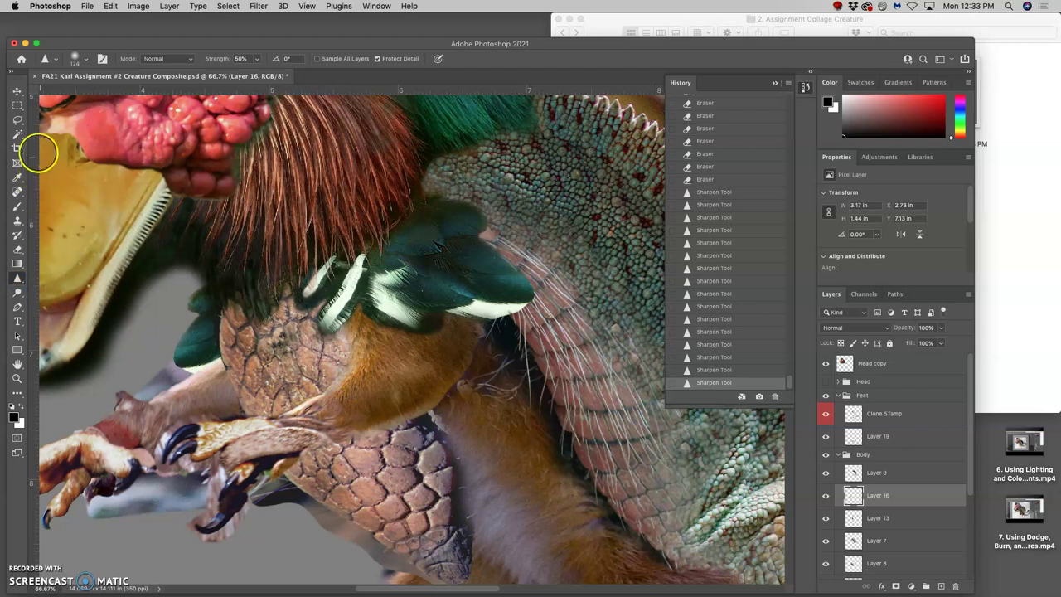
Erase the lower edge of the green neck feathers on the Head copy layer where it meets the scaly shoulder, at 24% opacity.
left_click(18, 119)
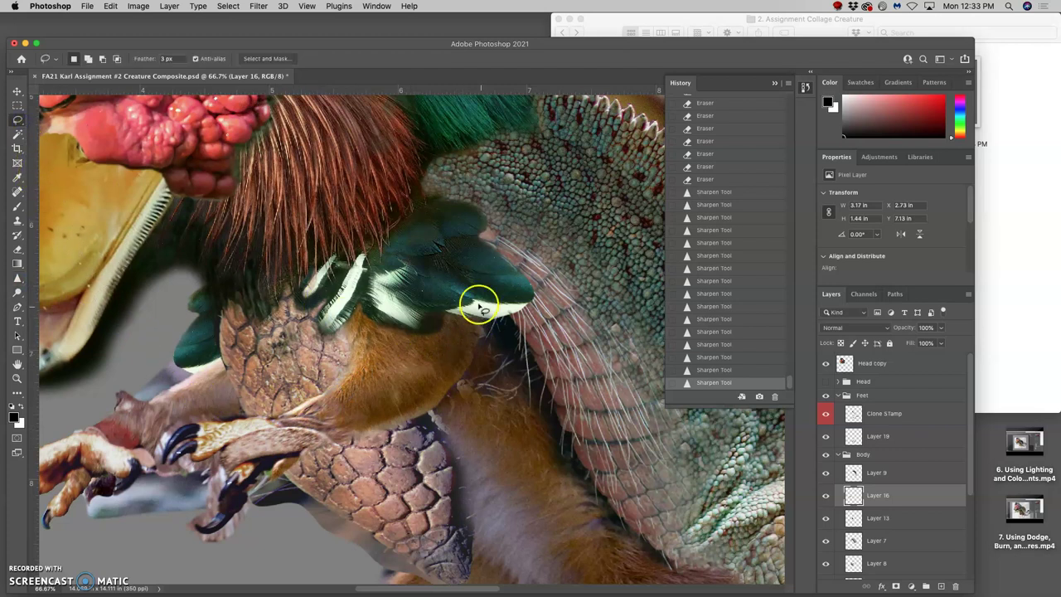
left_click_drag(451, 240, 417, 383)
left_click_drag(438, 315, 388, 353)
left_click(849, 362)
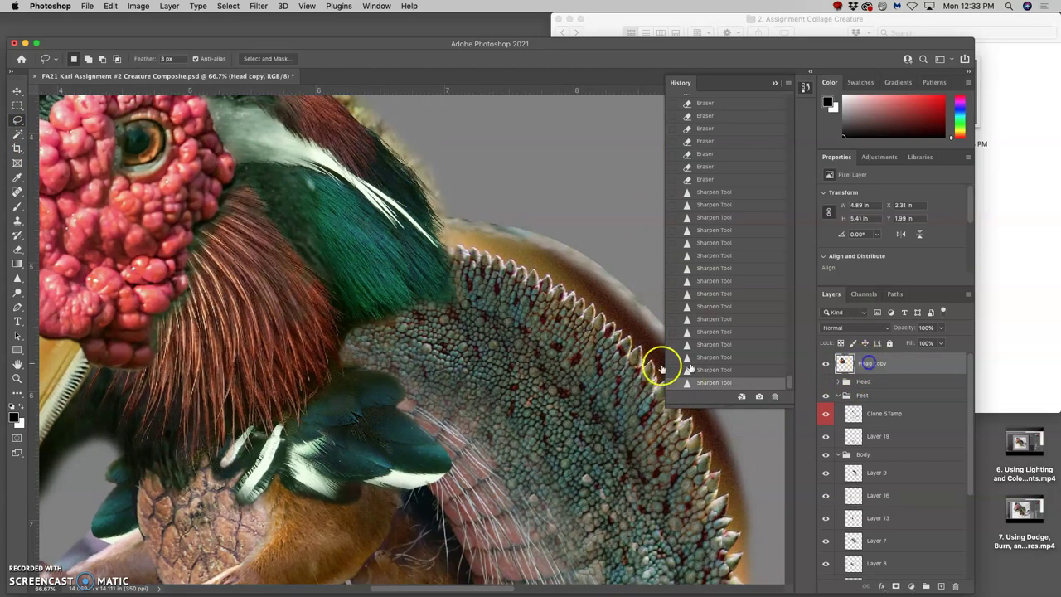
left_click(18, 208)
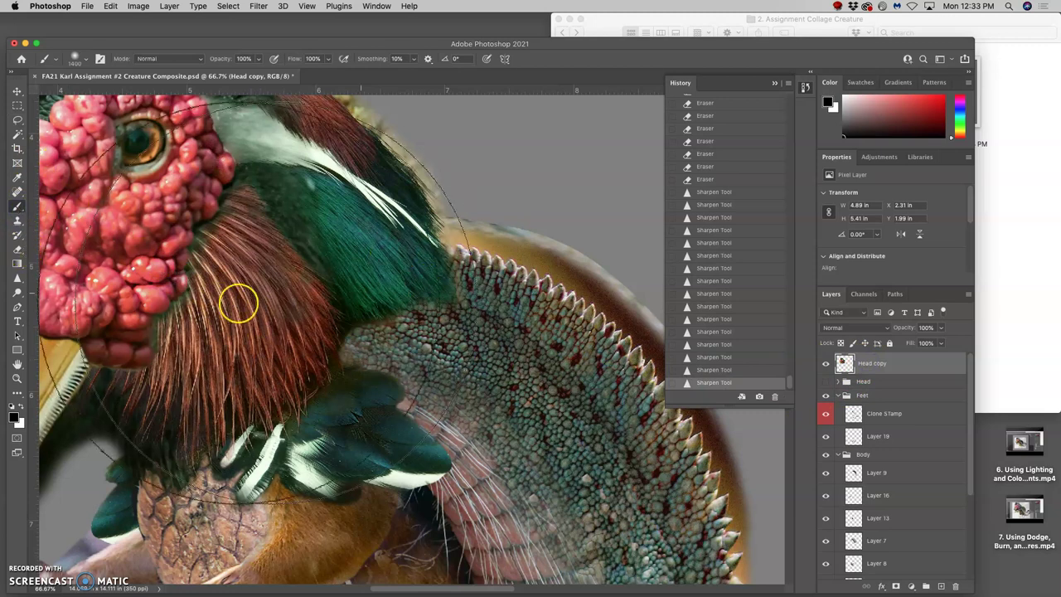
mouse_move(8, 252)
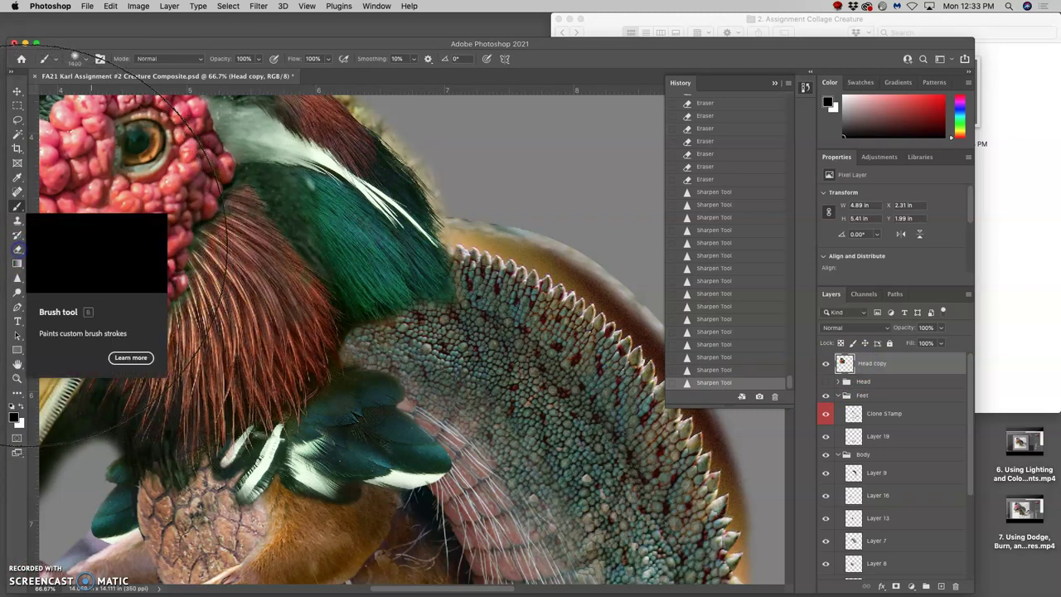
left_click(14, 241)
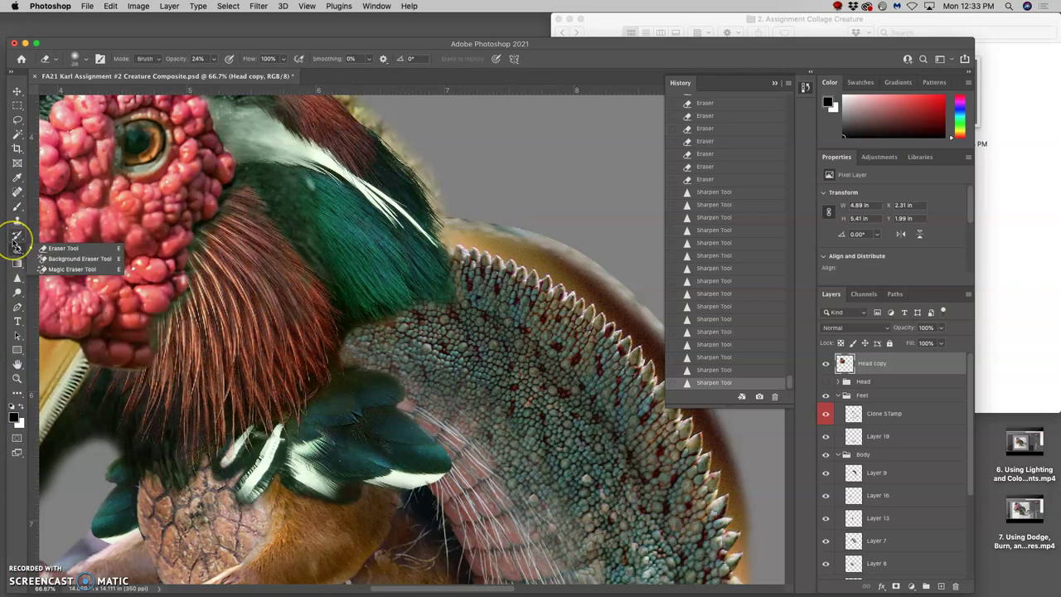
left_click(16, 246)
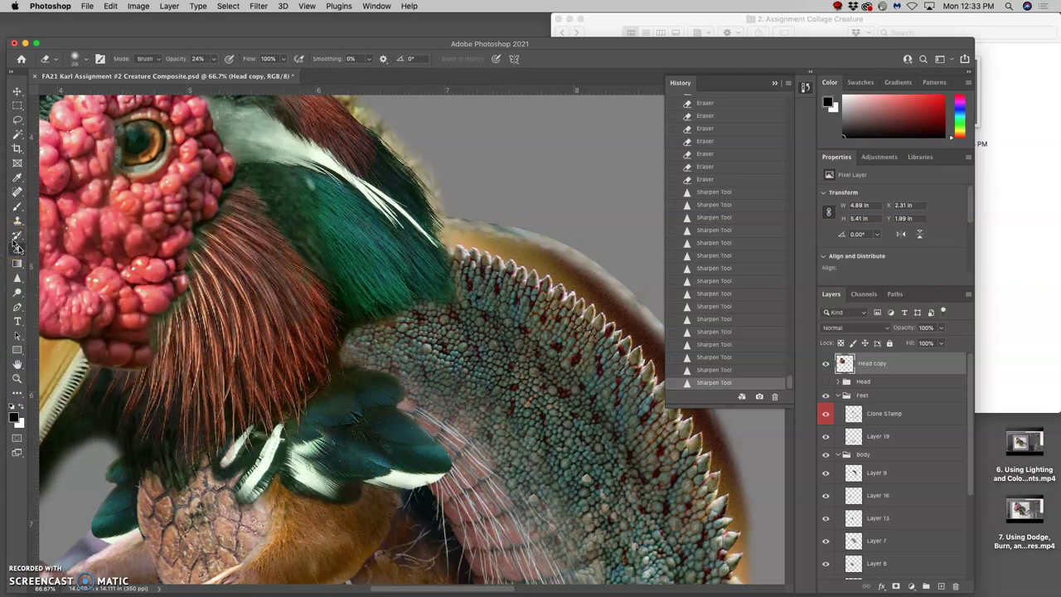
left_click(381, 323)
left_click(383, 319)
left_click(382, 320)
left_click(350, 331)
left_click(341, 330)
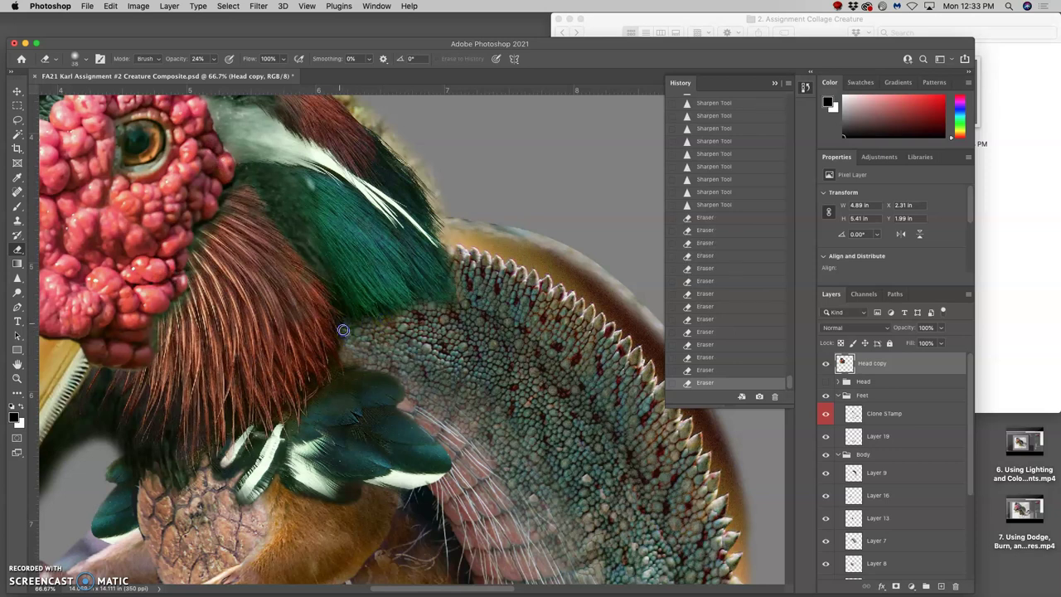
left_click(340, 356)
left_click(426, 308)
left_click(446, 298)
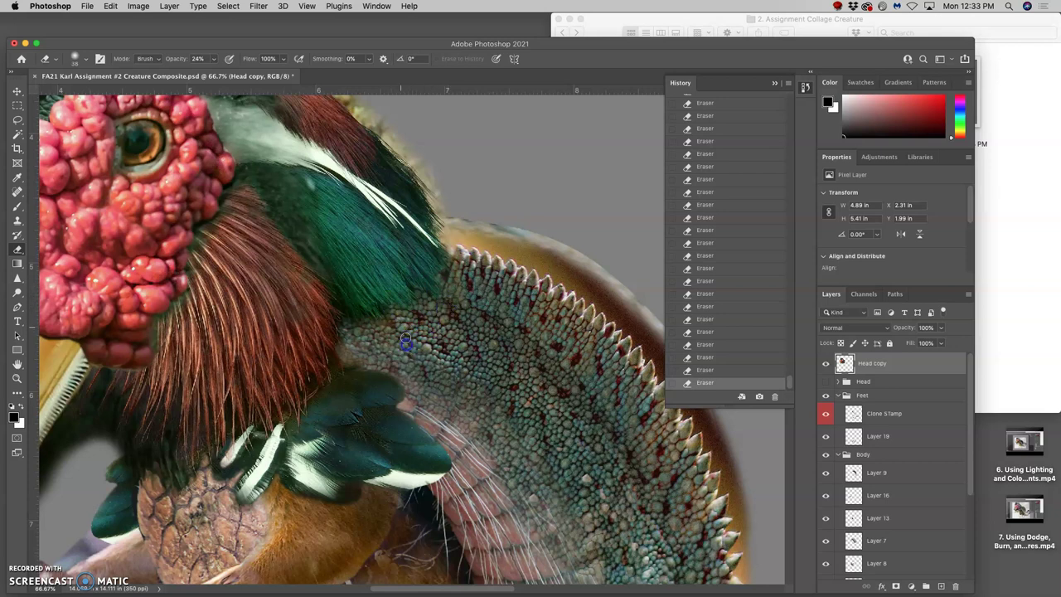
View the whole creature and hide and reshow Head copy to compare the head with the body beneath.
left_click_drag(419, 309, 566, 400)
left_click_drag(417, 305, 490, 340)
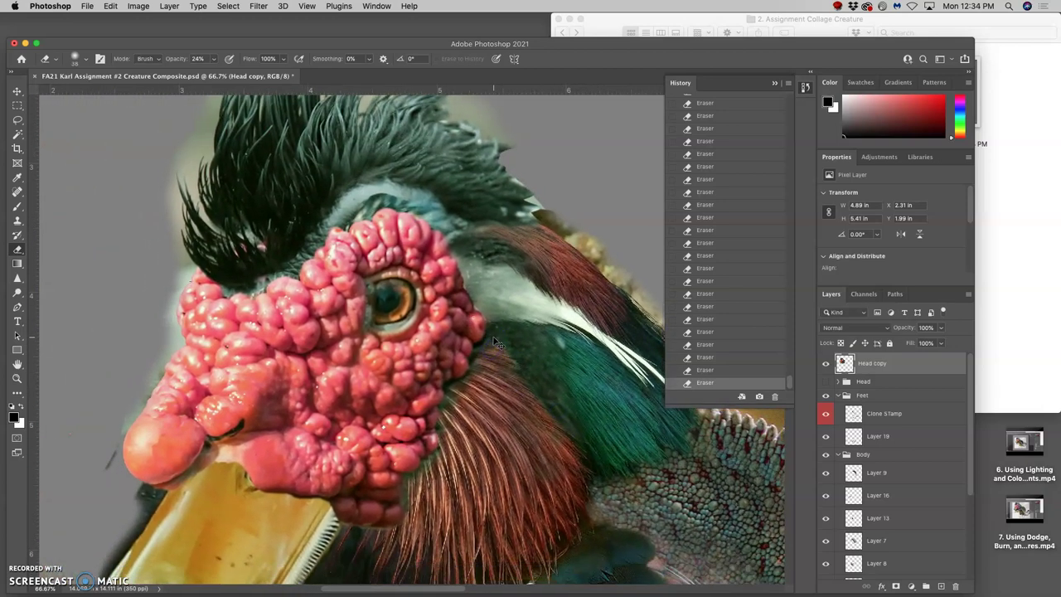
scroll(494, 343, "down", 5)
scroll(497, 348, "down", 3)
scroll(498, 348, "right", 3)
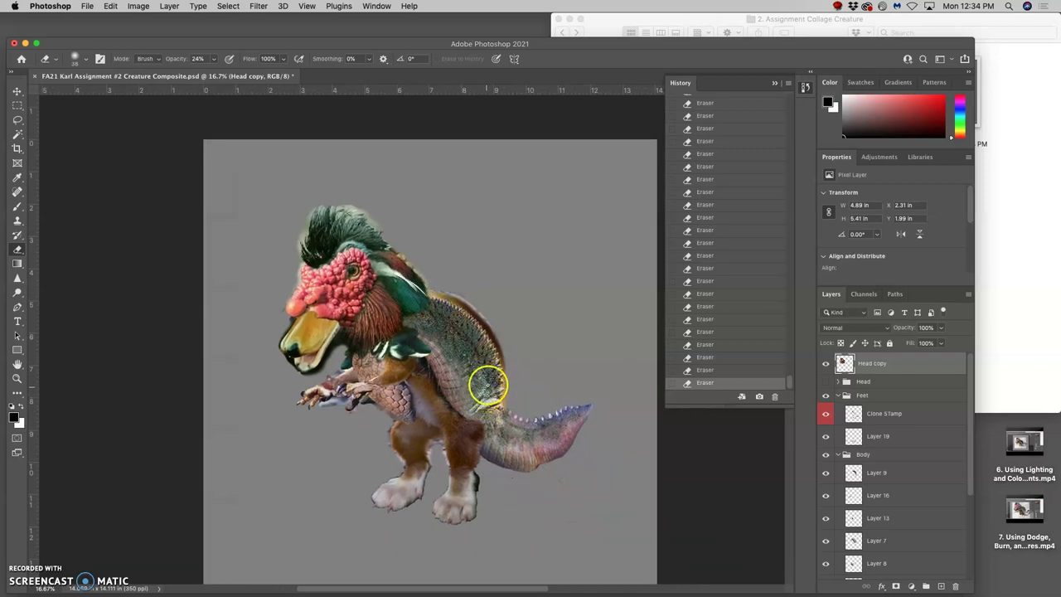
left_click(826, 364)
left_click(826, 364)
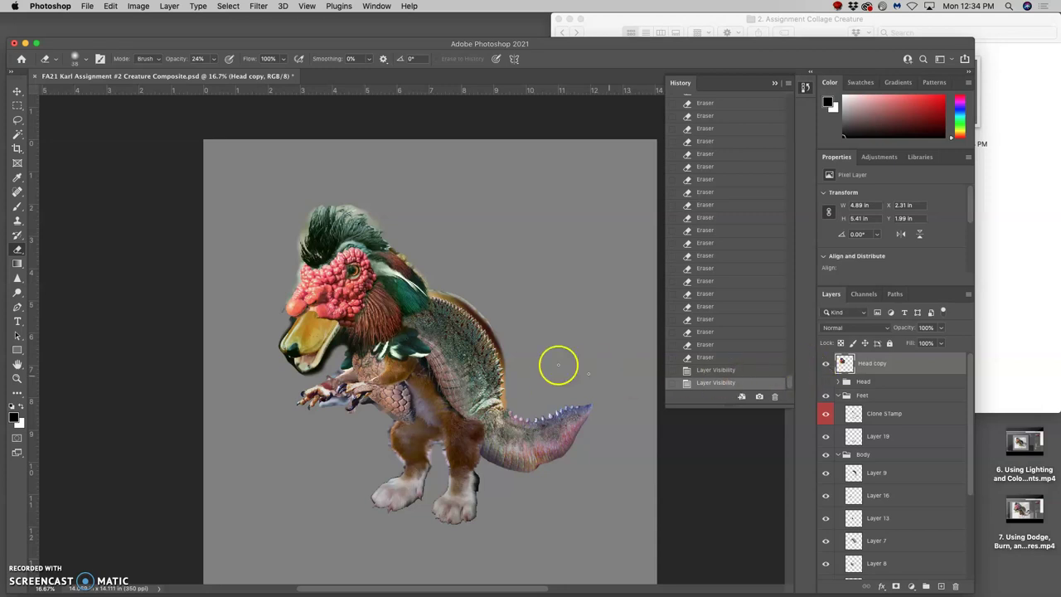
With a 105 px eraser, soften the underside of the green neck feathers on Head copy into the scales.
key("super+plus")
key("super+plus")
key("super+plus")
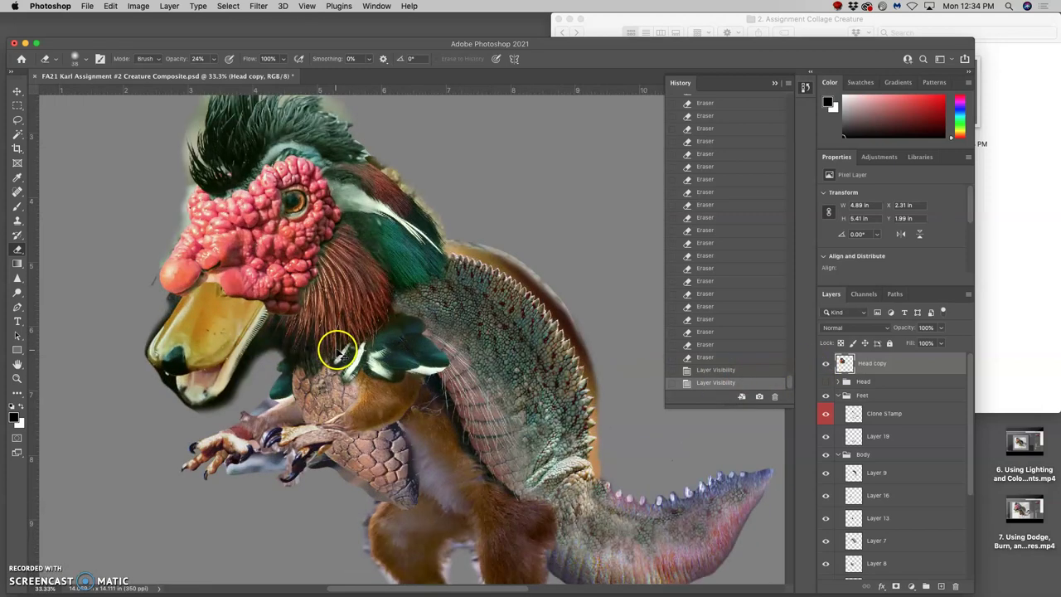
left_click(87, 60)
left_click(103, 91)
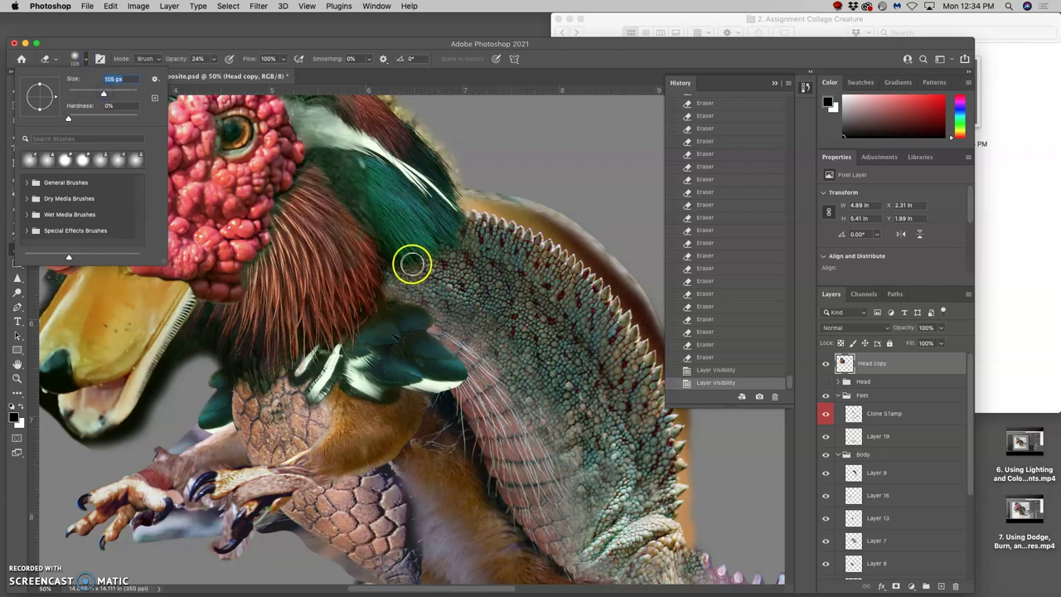
left_click(391, 241)
left_click(406, 267)
left_click(414, 272)
left_click(420, 257)
left_click(430, 264)
left_click(403, 262)
left_click(412, 266)
left_click(410, 263)
left_click(410, 262)
left_click(415, 268)
left_click(419, 265)
left_click(420, 262)
left_click(416, 257)
left_click(408, 254)
left_click(416, 263)
left_click(416, 263)
left_click(422, 260)
left_click(429, 261)
left_click(436, 261)
left_click(415, 259)
left_click(397, 260)
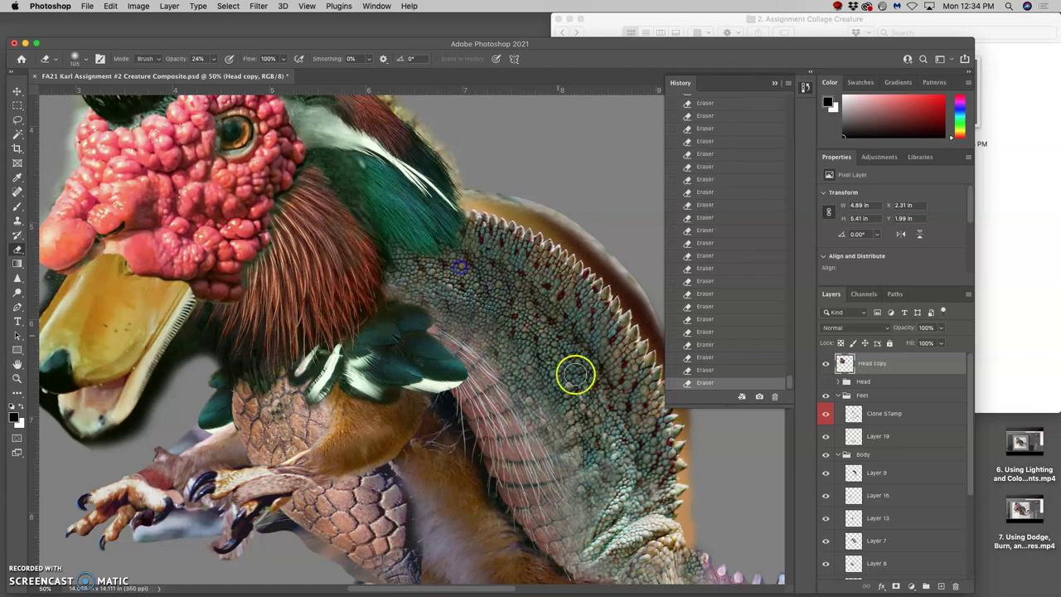
Check the softened neck blend on the full creature by switching Head copy off and back on.
key("super+minus")
key("super+minus")
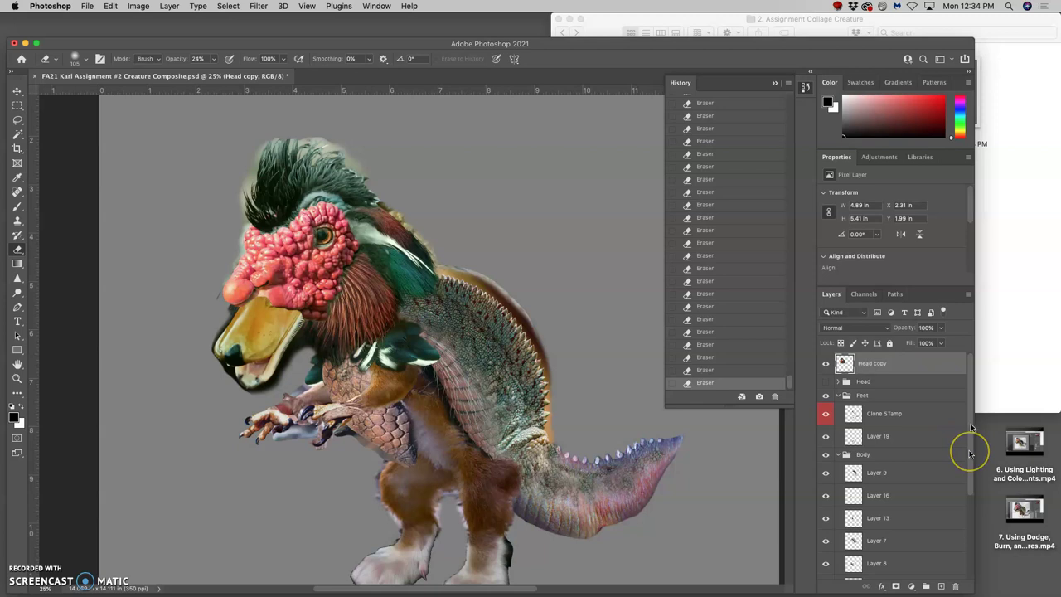
left_click(825, 365)
left_click(827, 366)
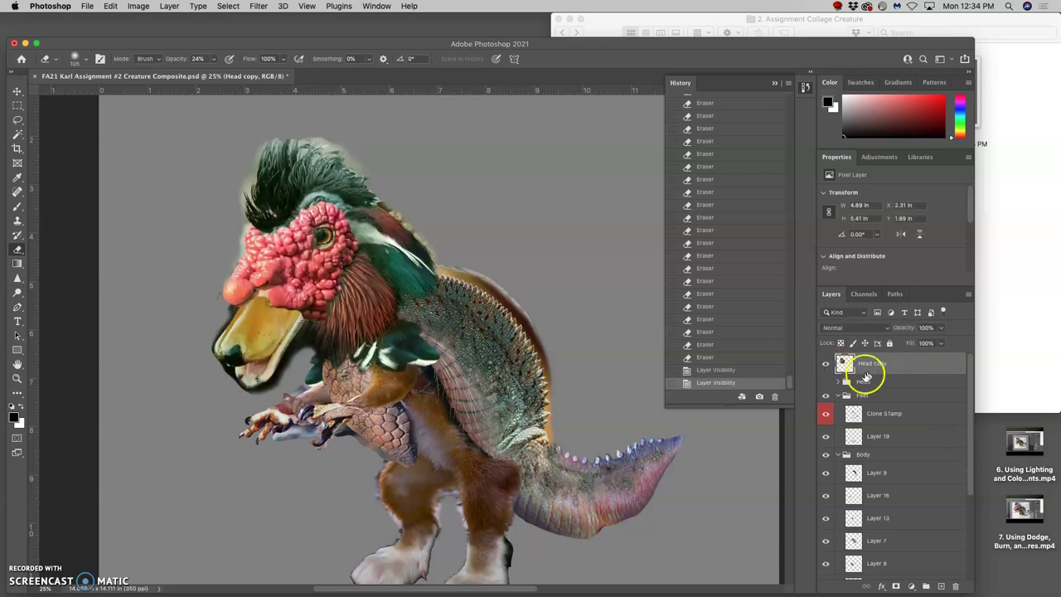
Hide the Background layer and stamp all visible creature layers into a new layer above Head copy, keeping the originals.
scroll(966, 415, "down", 5)
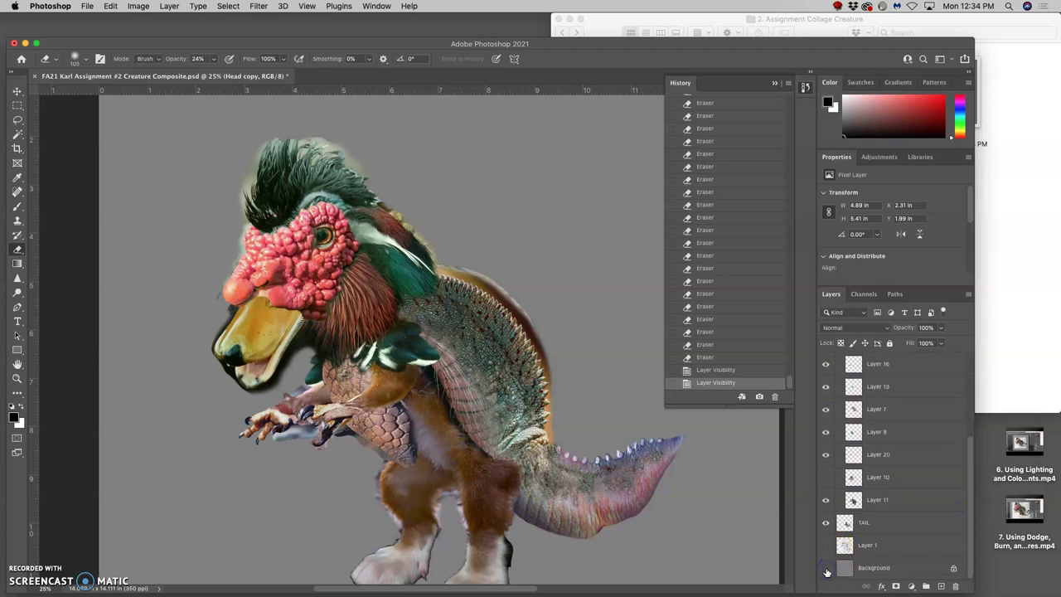
left_click(827, 570)
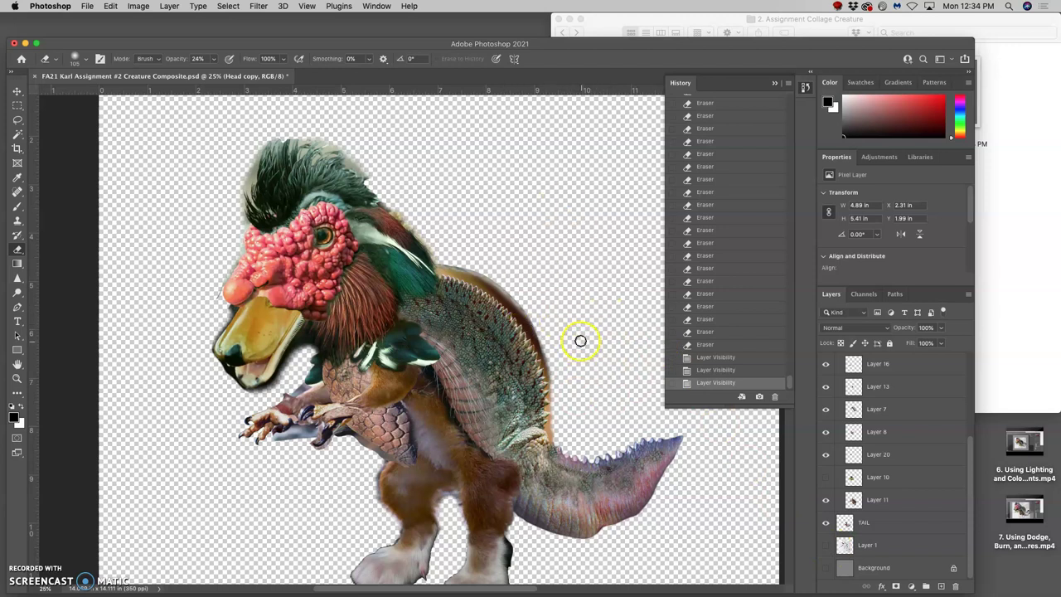
key("super+minus")
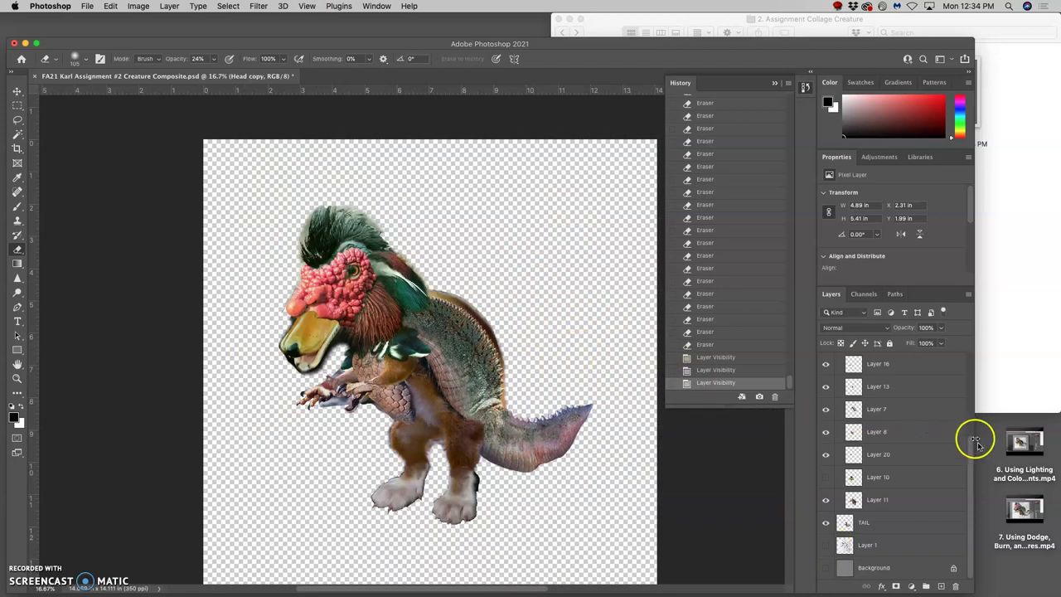
left_click_drag(971, 502, 974, 404)
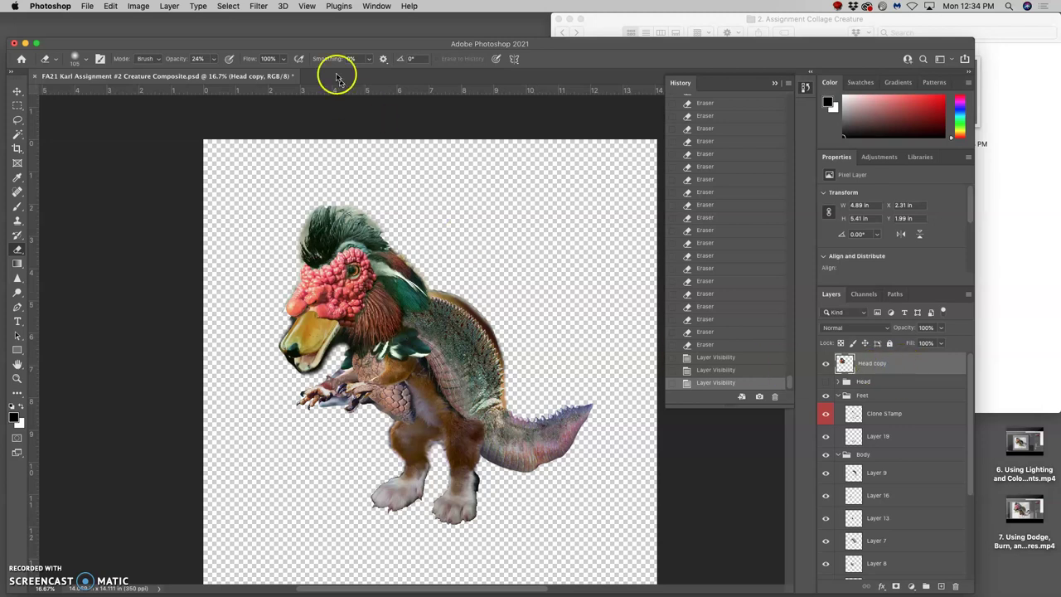
left_click(168, 6)
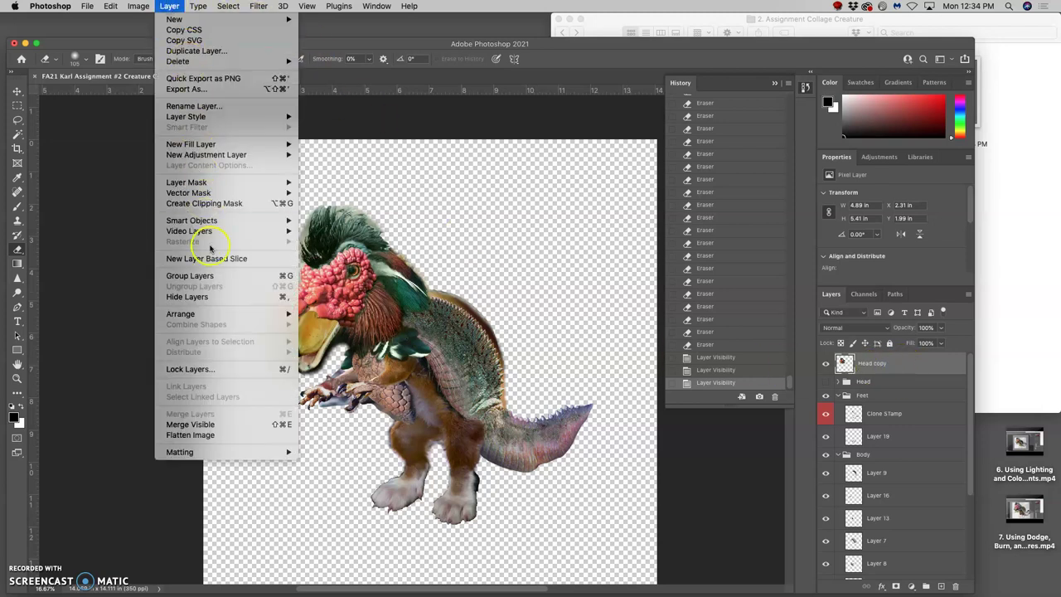
left_click(207, 425, "alt")
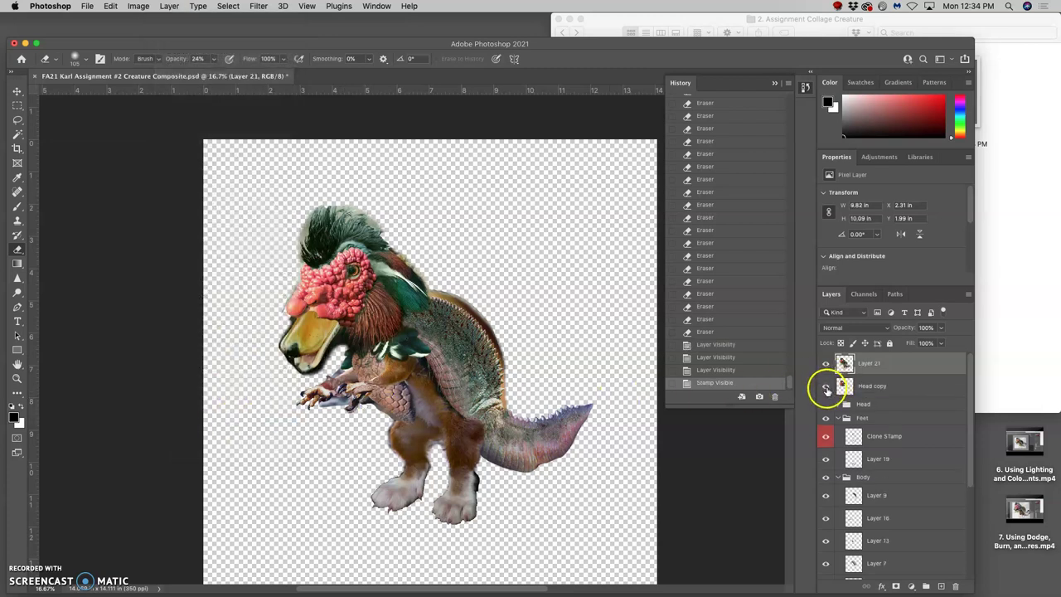
Hide the original Head copy, Feet, Body and TAIL layers so only the stamped creature layer shows.
left_click(826, 386)
left_click(826, 418)
left_click(827, 436)
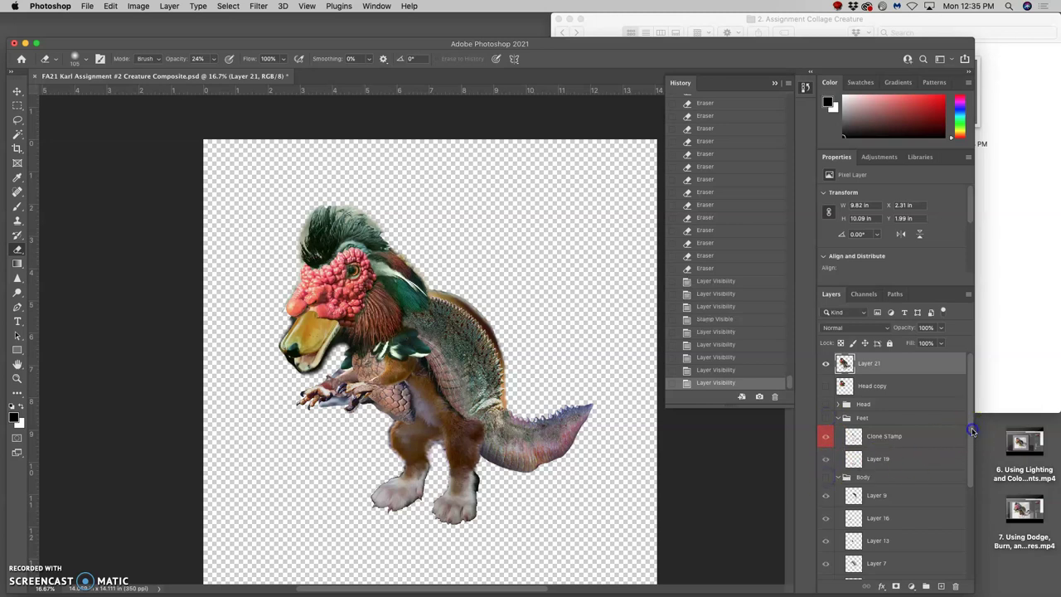
scroll(965, 471, "down", 3)
scroll(965, 471, "down", 4)
left_click(826, 500)
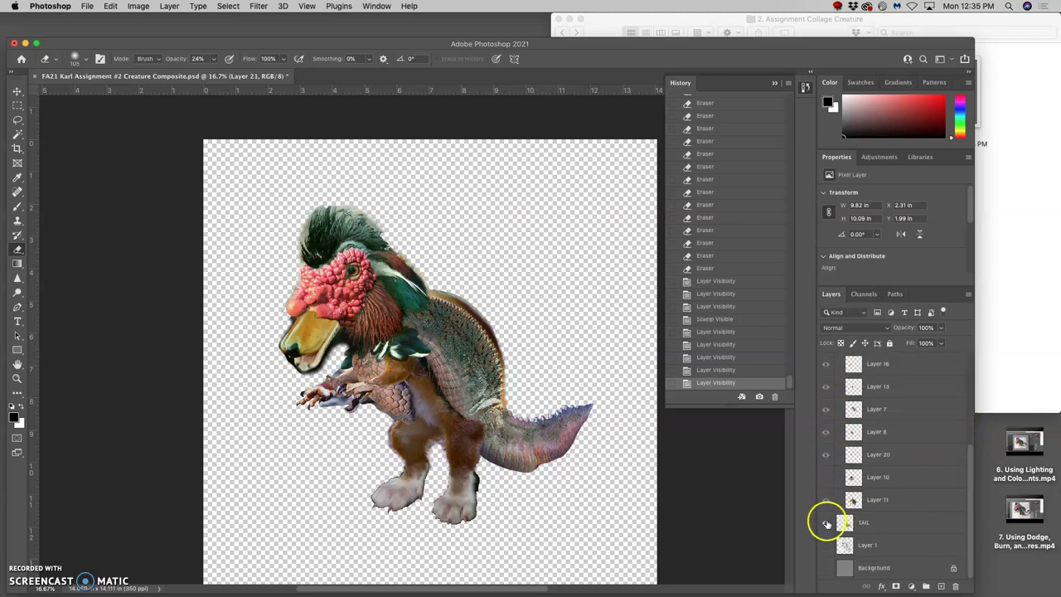
left_click_drag(971, 486, 970, 384)
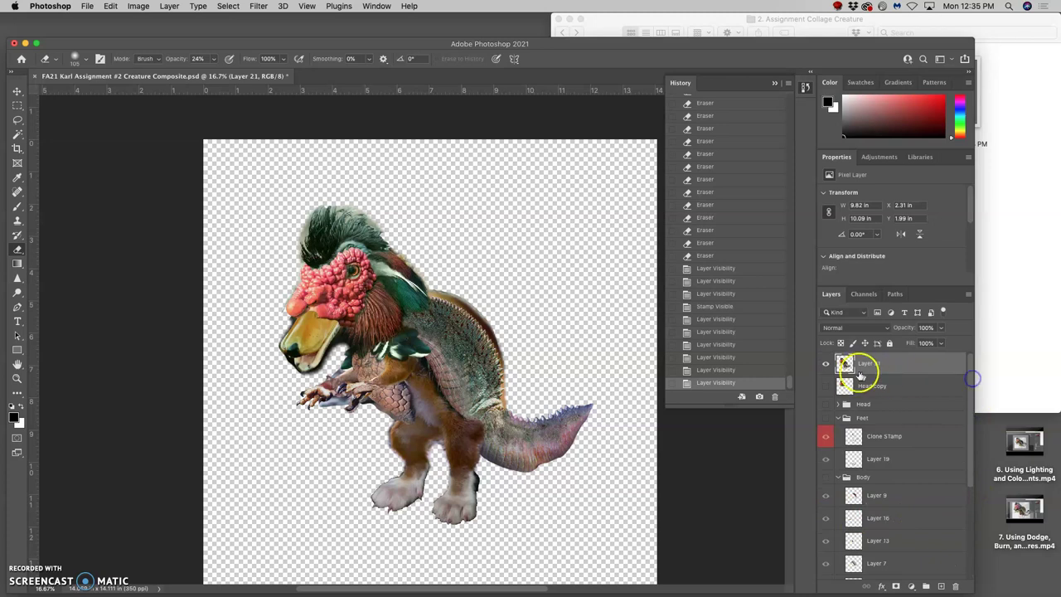
Hide and reshow Layer 21 to check that it holds the complete merged creature.
left_click(826, 364)
left_click(826, 365)
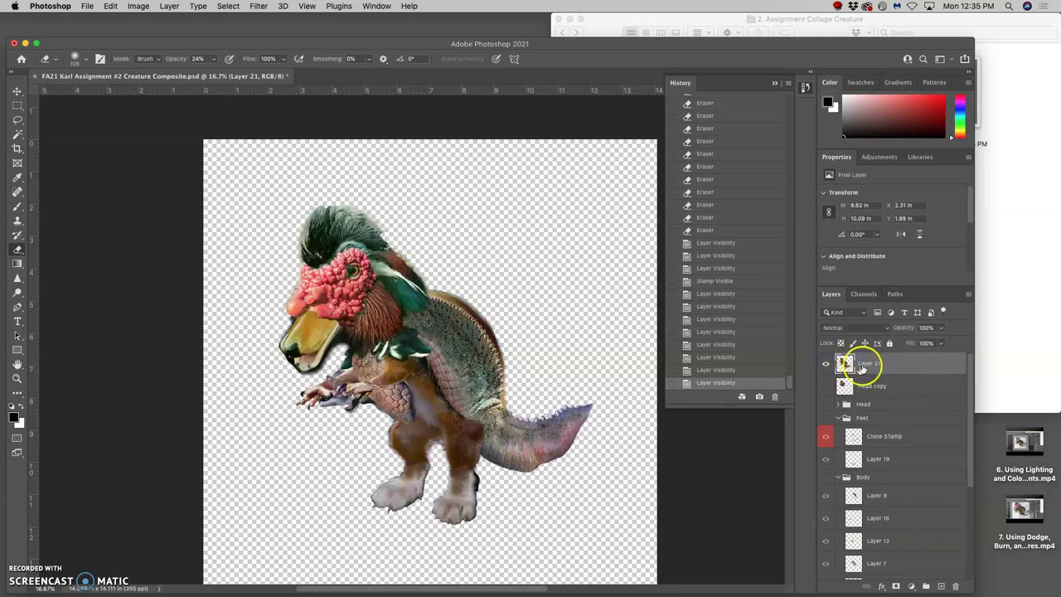
left_click(826, 365)
left_click(825, 368)
Select the pale backdrop along the front of the head crest on Layer 21 with the Magic Wand and delete it.
key("super+plus")
key("super+plus")
key("super+plus")
key("super+plus")
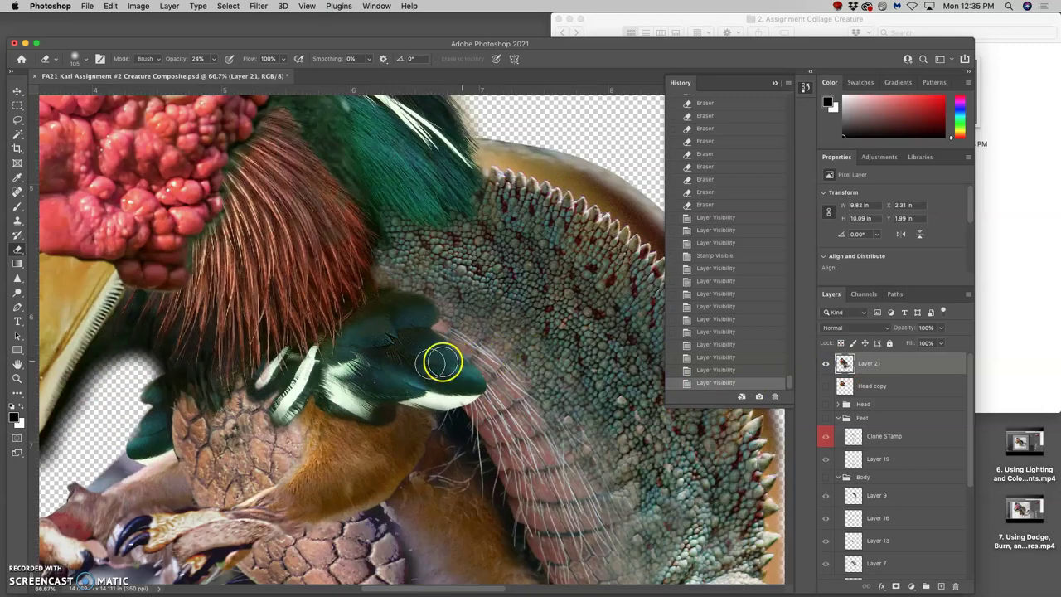
left_click_drag(364, 352, 614, 329)
left_click_drag(469, 277, 573, 432)
left_click_drag(496, 300, 503, 439)
left_click_drag(483, 341, 450, 343)
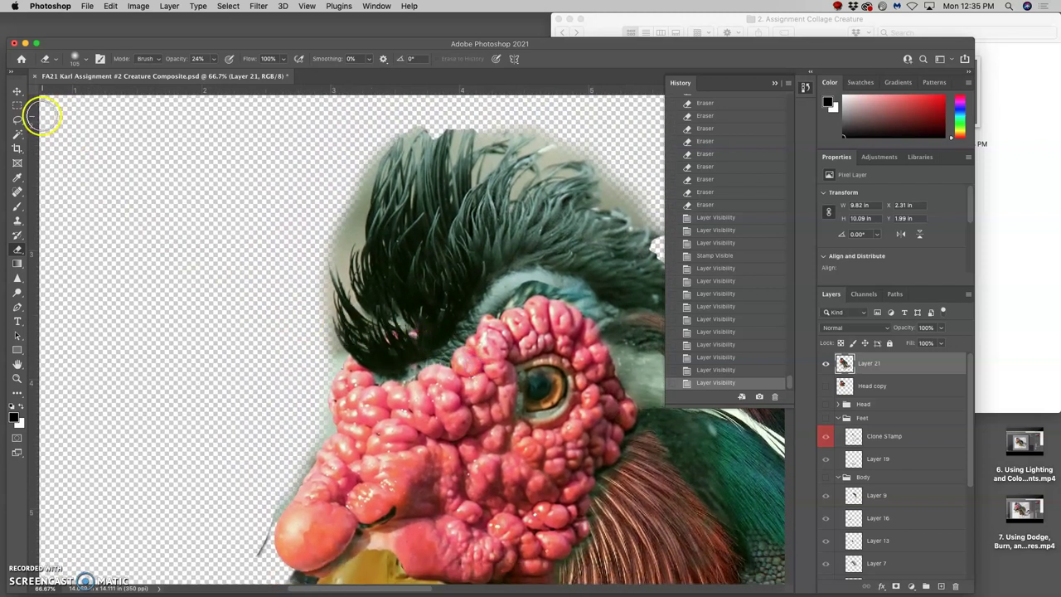
left_click(17, 137)
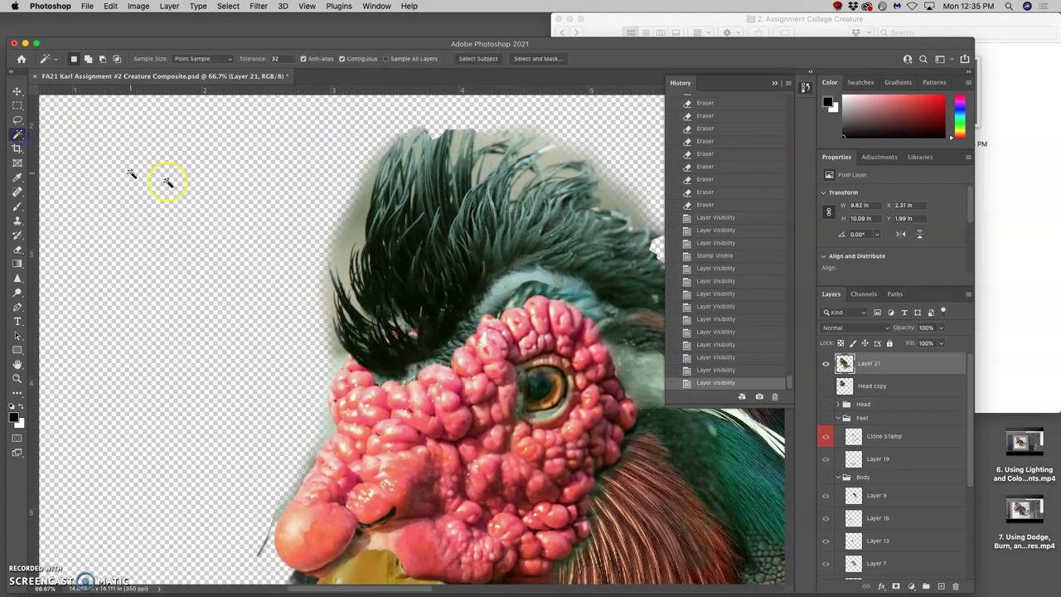
left_click(355, 225)
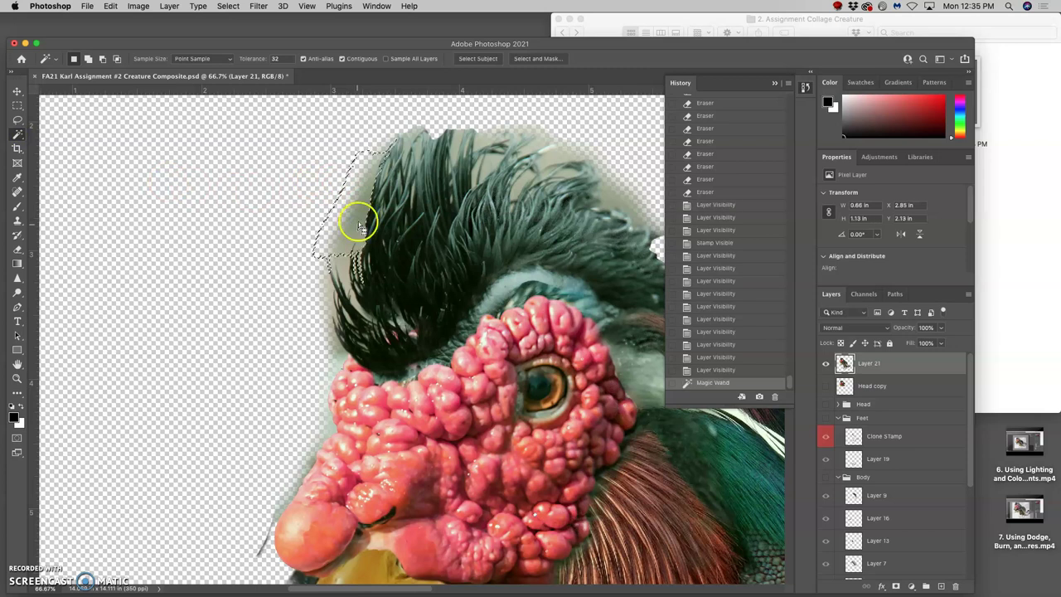
key("Delete")
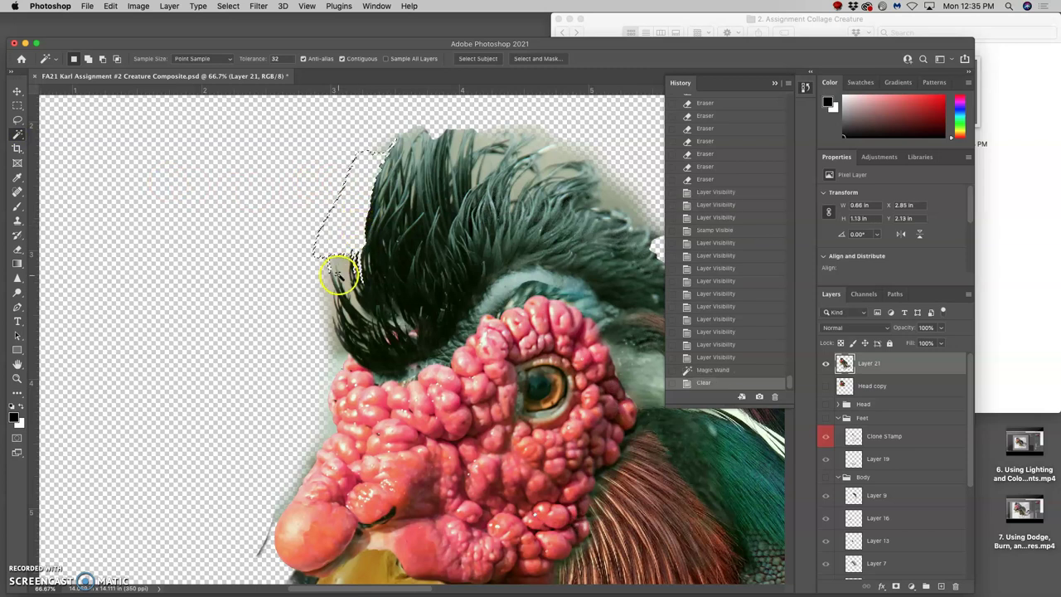
Select and delete the remaining pale patches between and below the crest's front feather tips, down to the red forehead.
left_click(339, 277)
key("Delete")
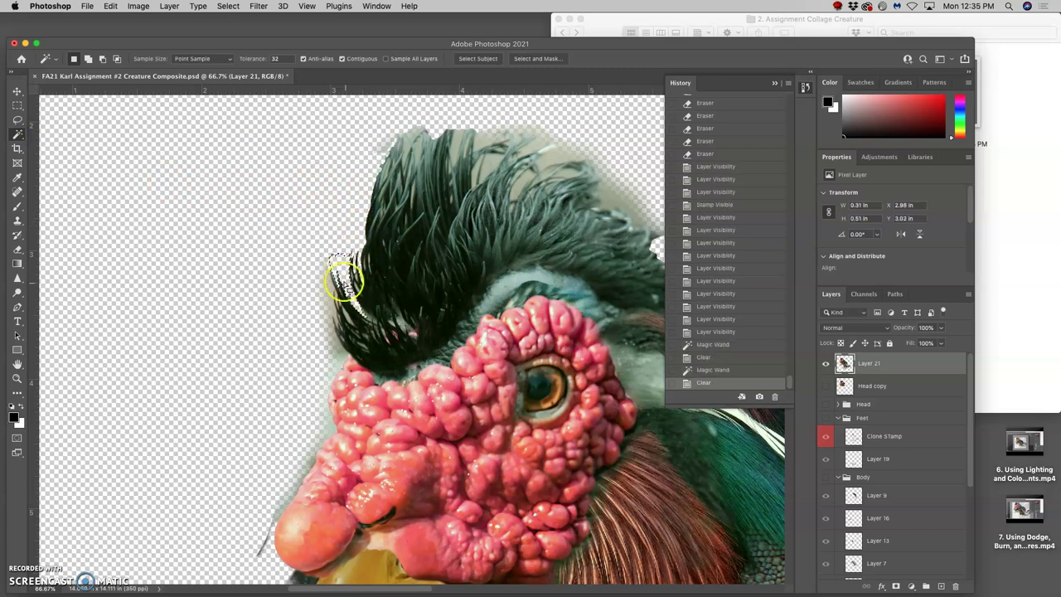
left_click(332, 297)
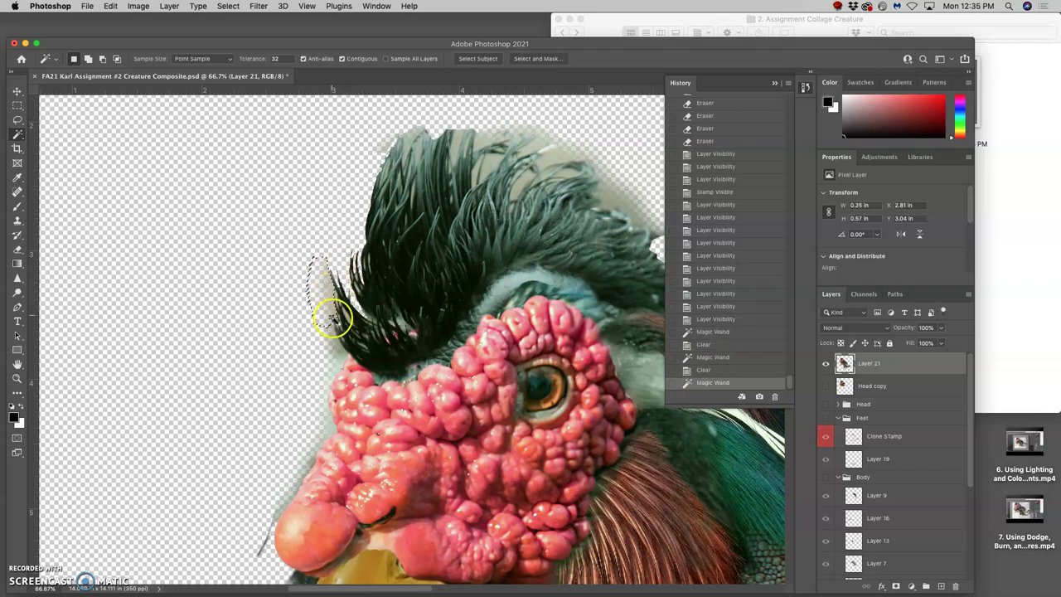
key("Delete")
left_click(338, 358)
key("Delete")
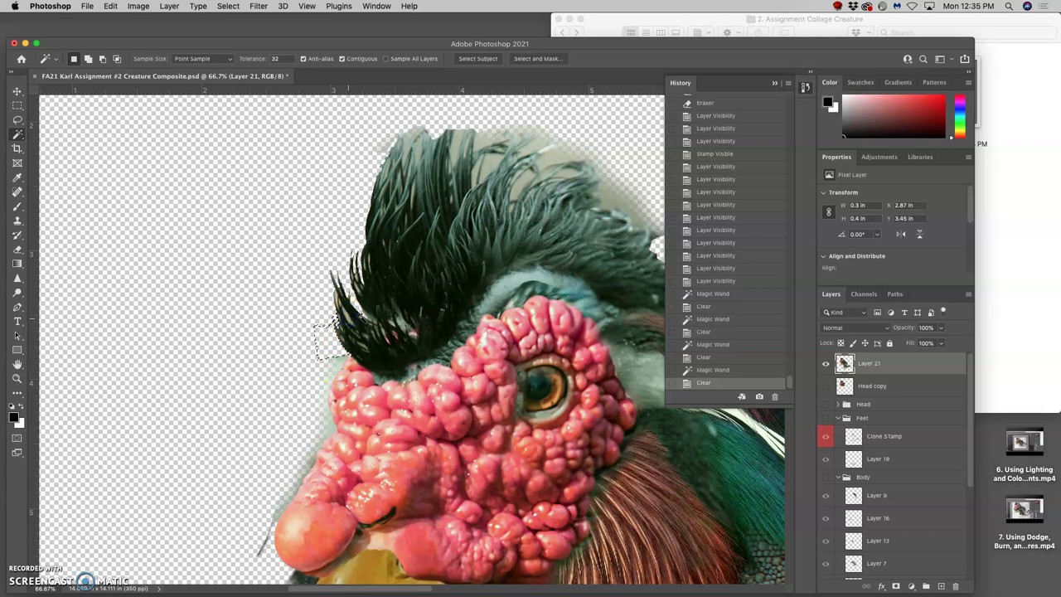
left_click(340, 305)
key("Delete")
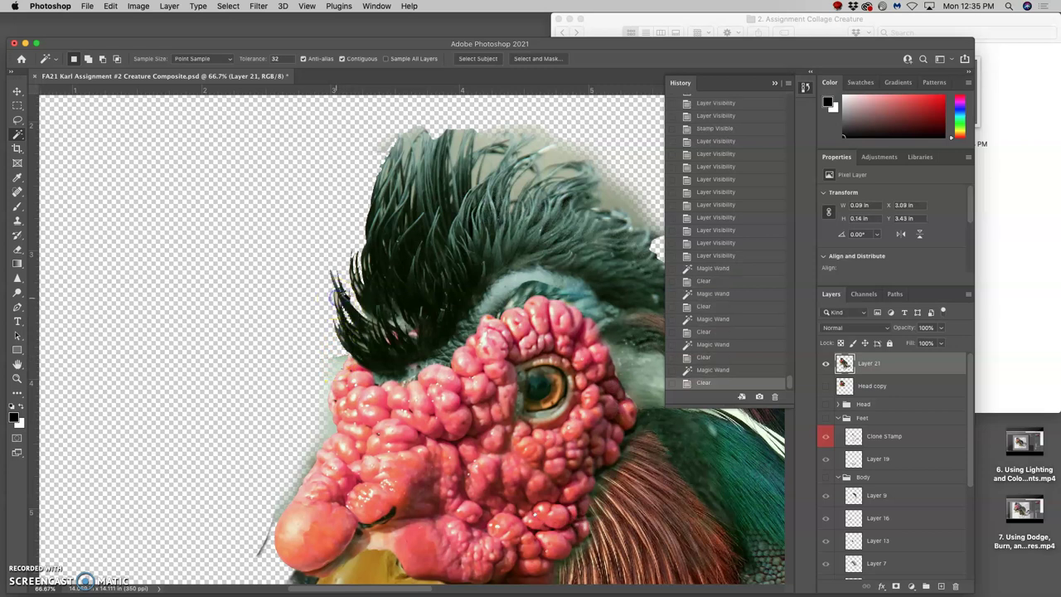
Select the pale backdrop around the crest's tall front feather tips with the Magic Wand and delete it.
left_click(415, 132)
key("Delete")
left_click(416, 134)
key("Delete")
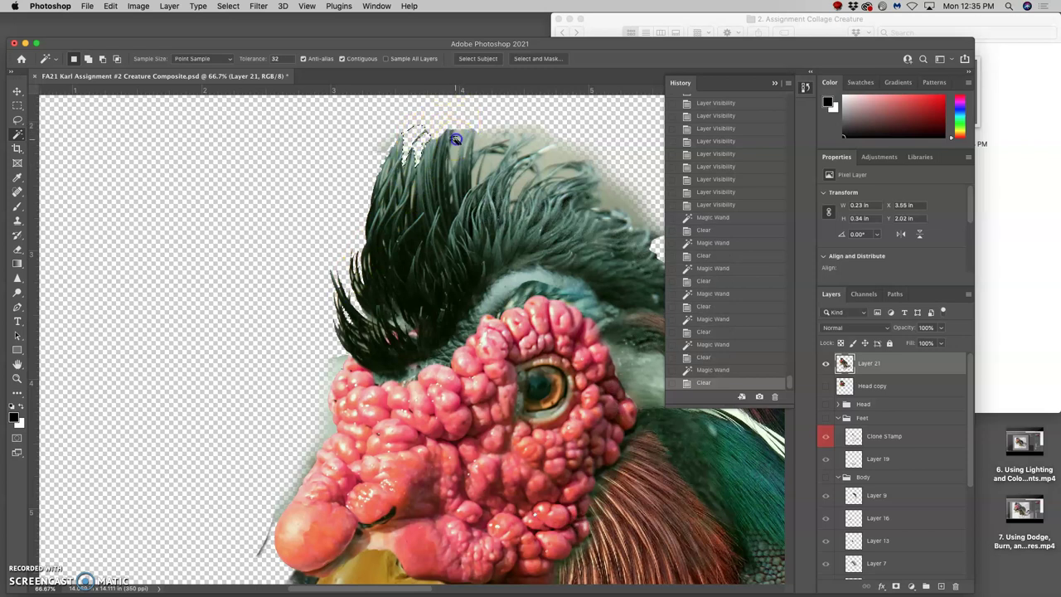
left_click(456, 139)
key("Delete")
Select and delete the pale backdrop patches in the gaps between the curled feathers at the middle of the crest.
left_click(481, 173)
key("Delete")
left_click(479, 172)
key("Delete")
left_click(522, 179)
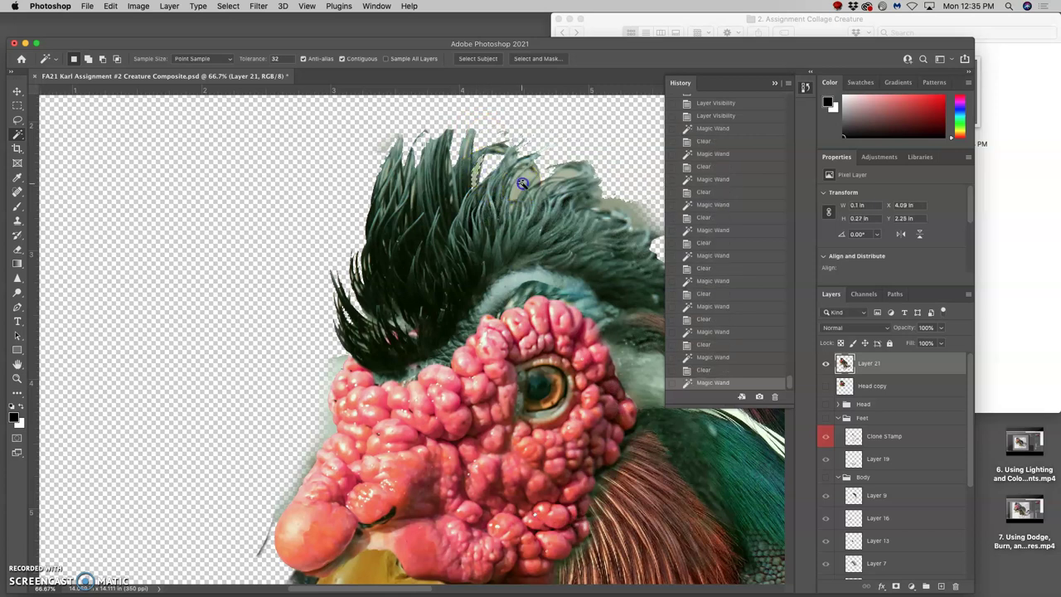
key("Delete")
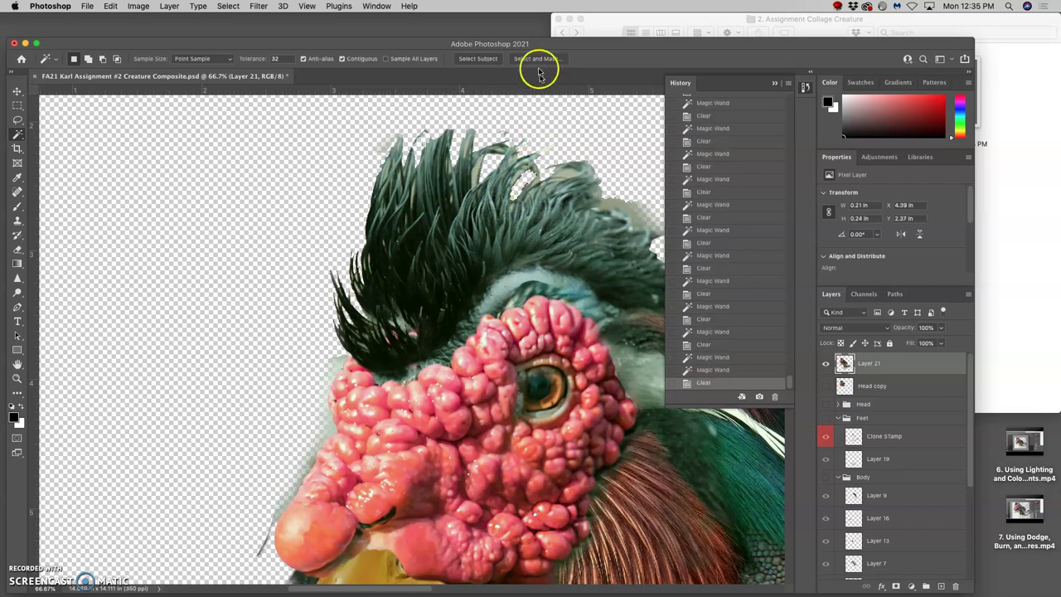
left_click(478, 175)
key("Delete")
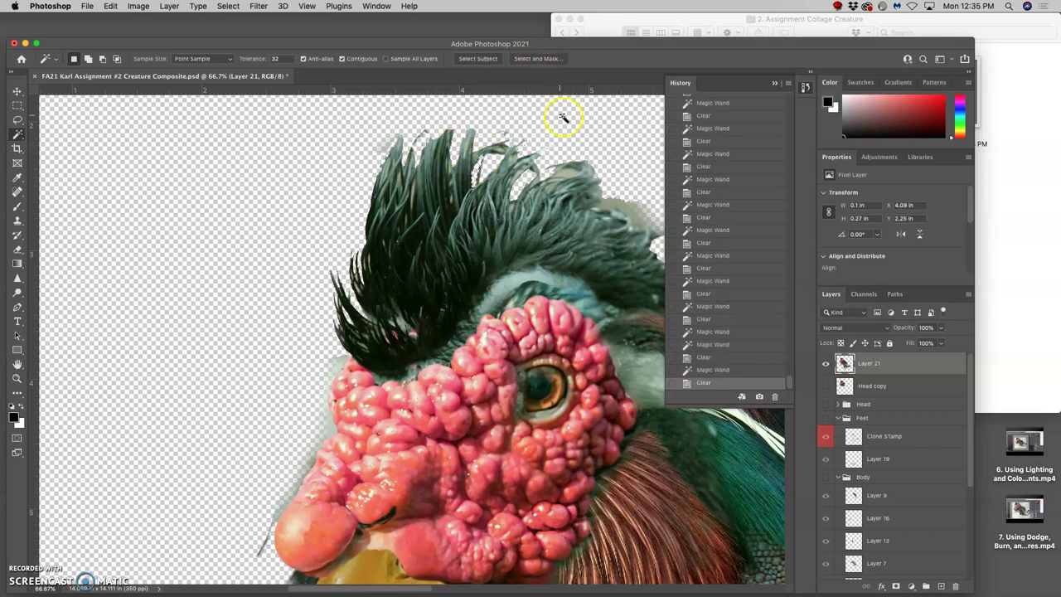
Delete the beige backdrop patch along the crest's back slope and clear the selection.
left_click(617, 204)
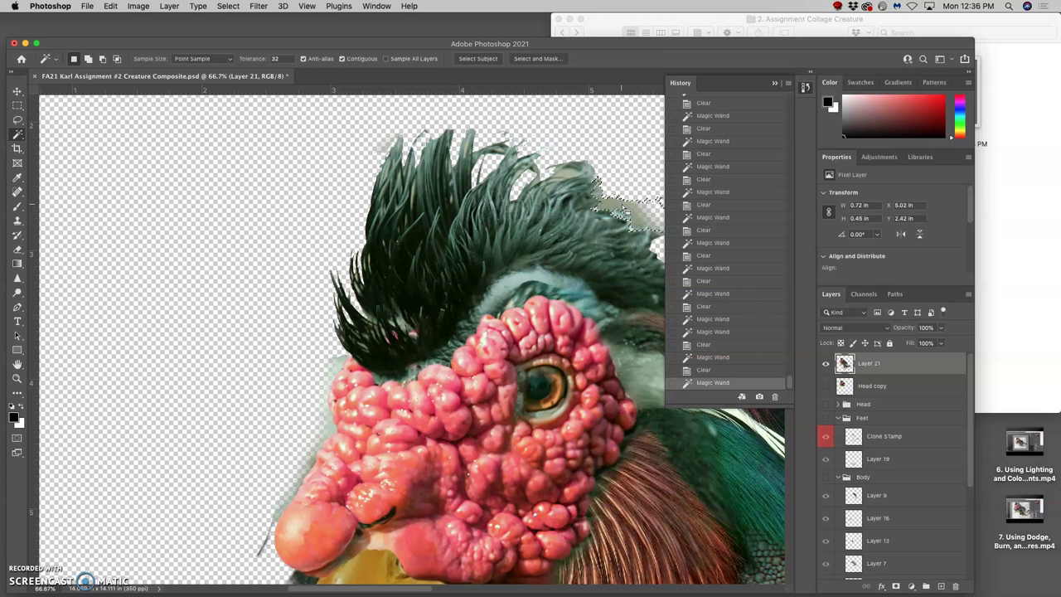
key("Delete")
left_click_drag(628, 243, 509, 228)
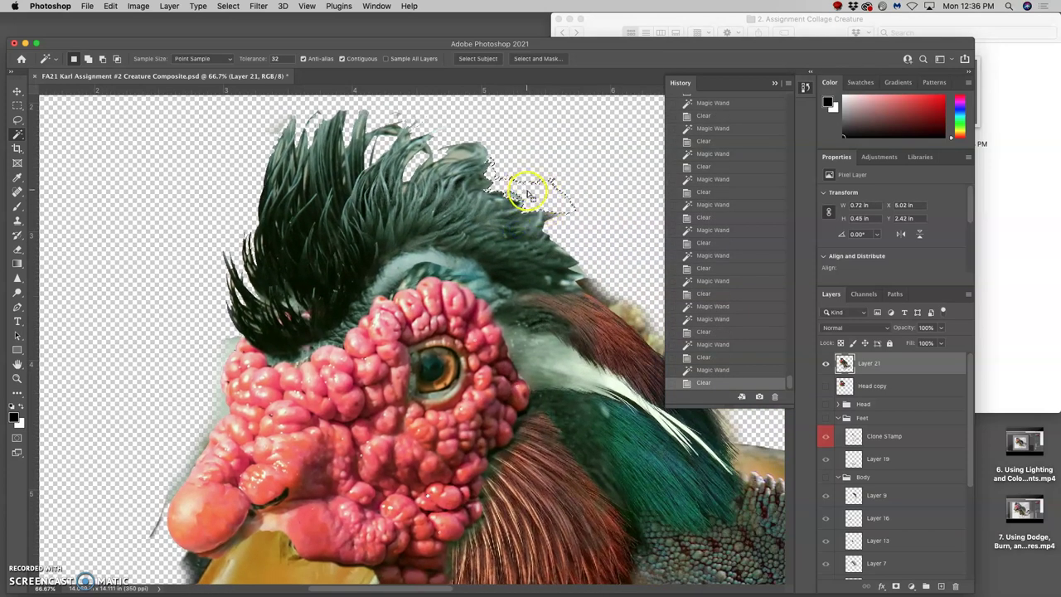
key("super+equal")
key("super+equal")
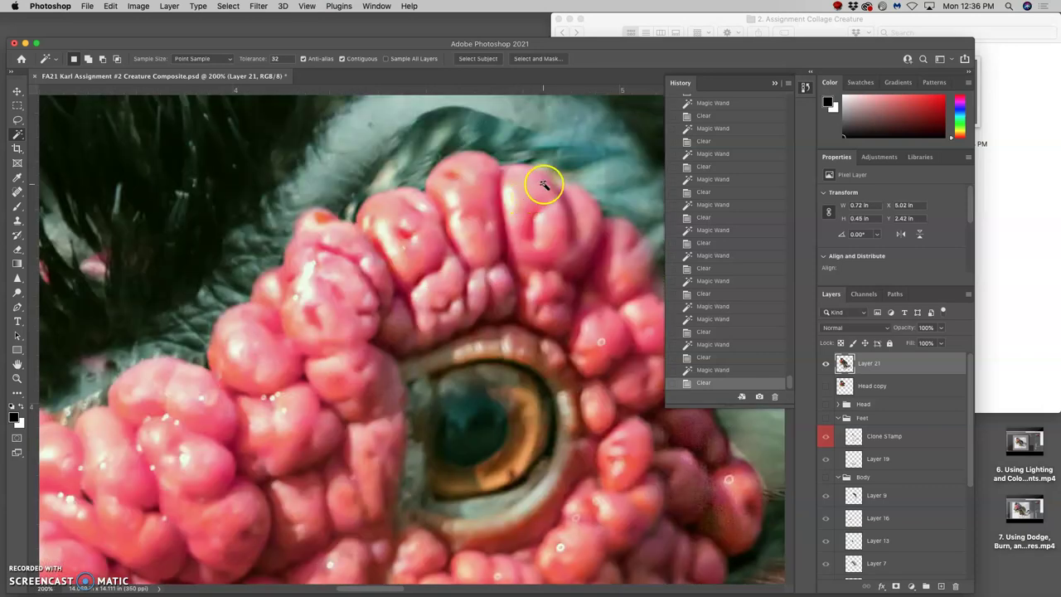
left_click_drag(545, 183, 382, 426)
left_click_drag(461, 318, 439, 357)
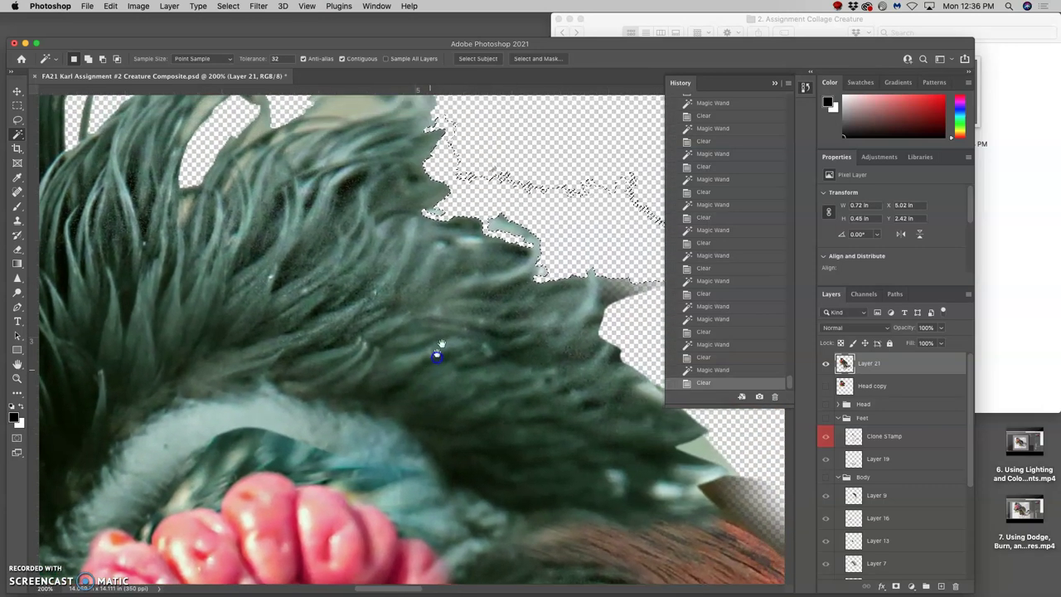
key("super+d")
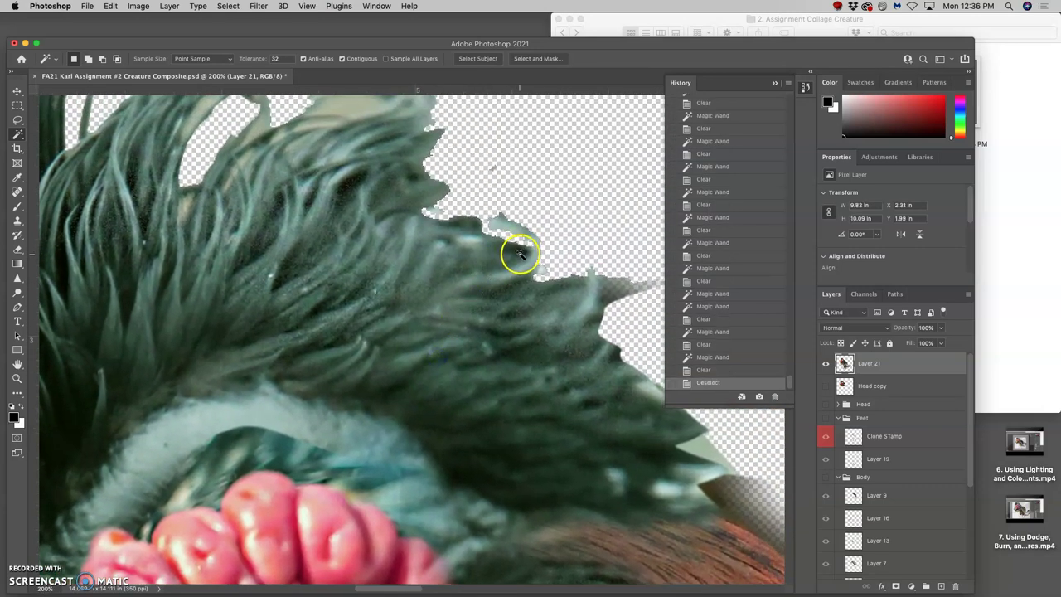
Set up the Eraser with 100% opacity, 30% hardness and a 49 px brush for the crest's back edge.
key("super+minus")
key("super+equal")
key("super+equal")
key("super+equal")
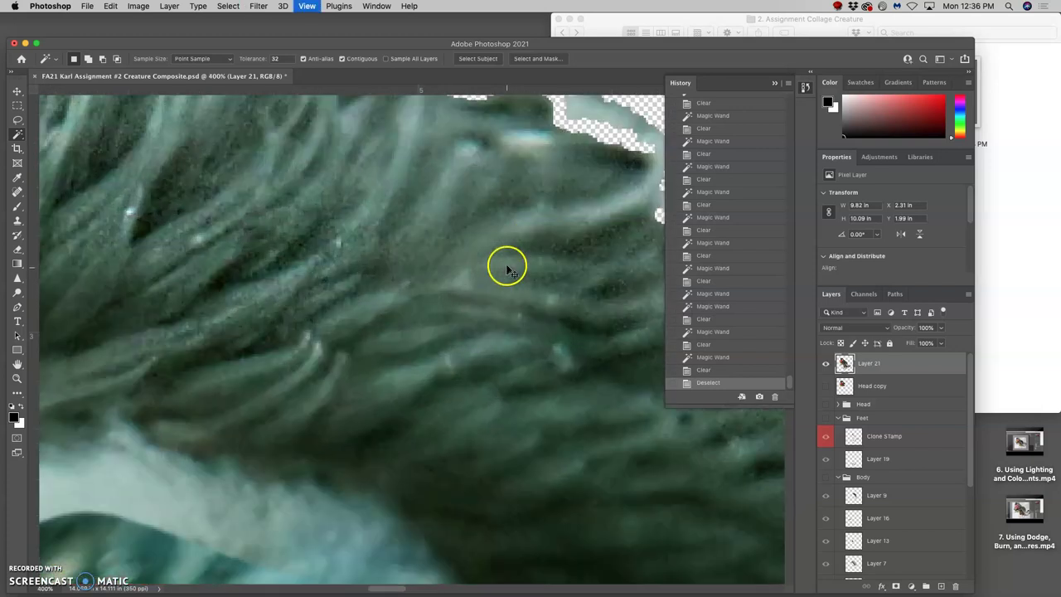
left_click_drag(542, 157, 423, 301)
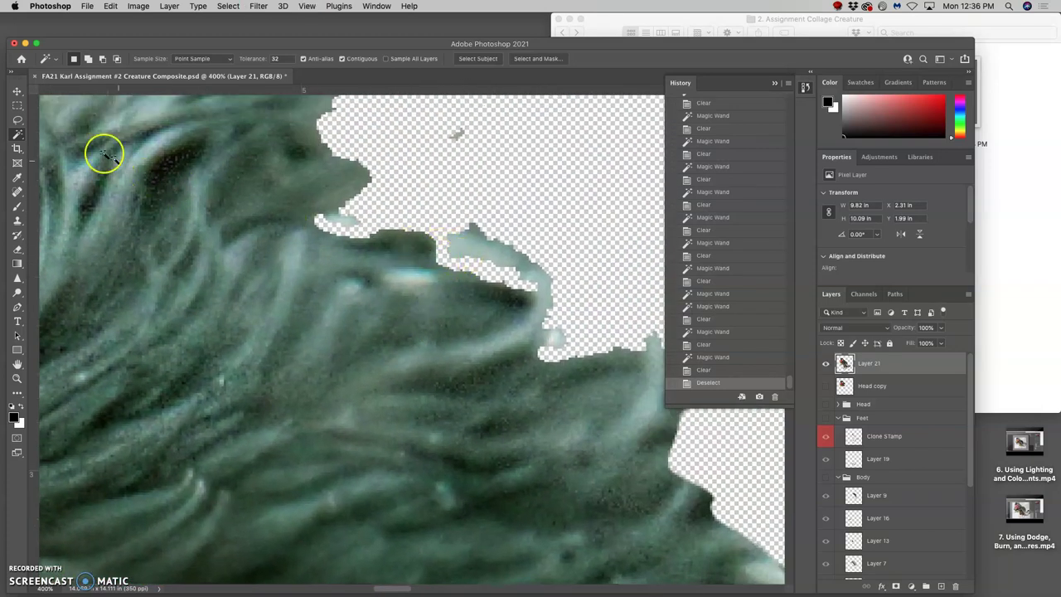
left_click(17, 249)
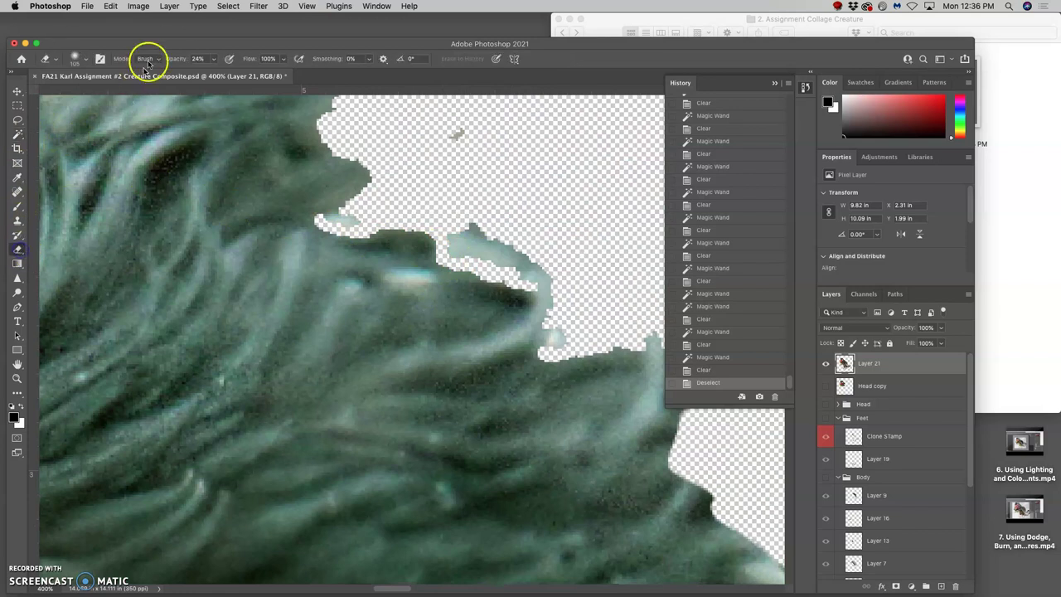
left_click(211, 60)
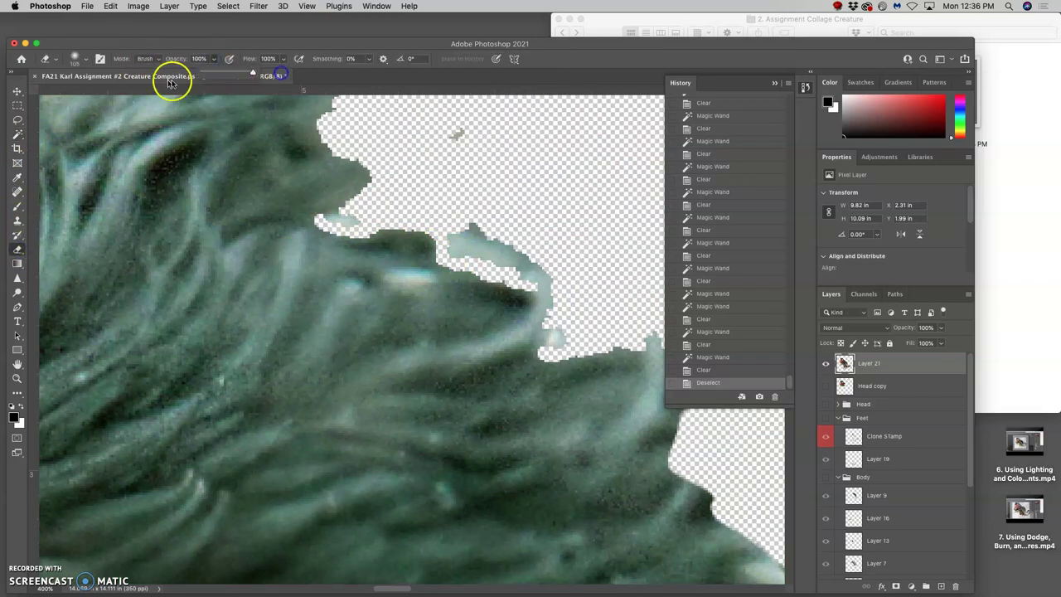
left_click(87, 60)
left_click(91, 116)
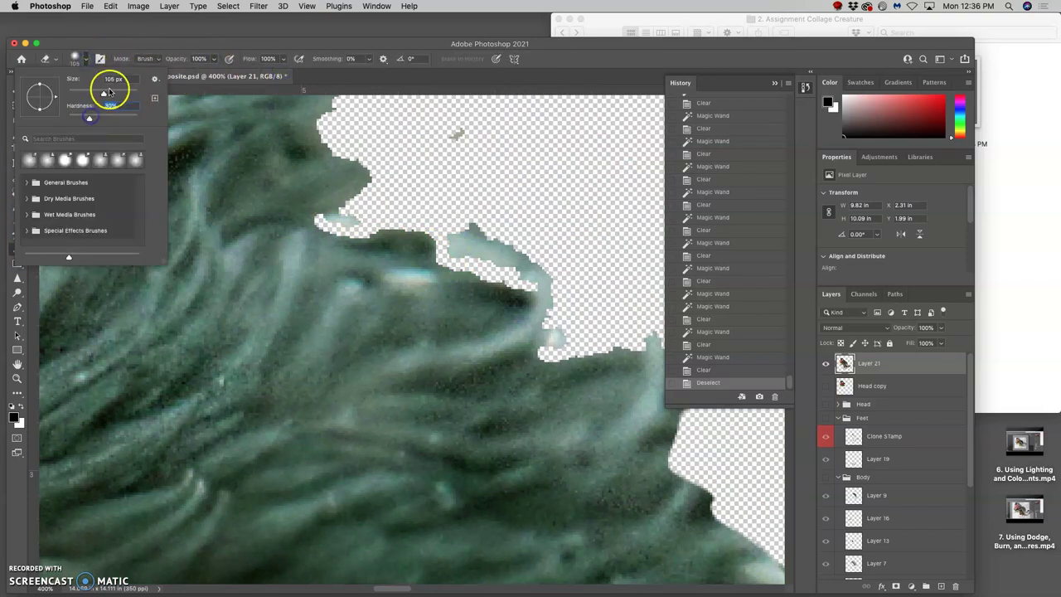
left_click_drag(109, 91, 85, 93)
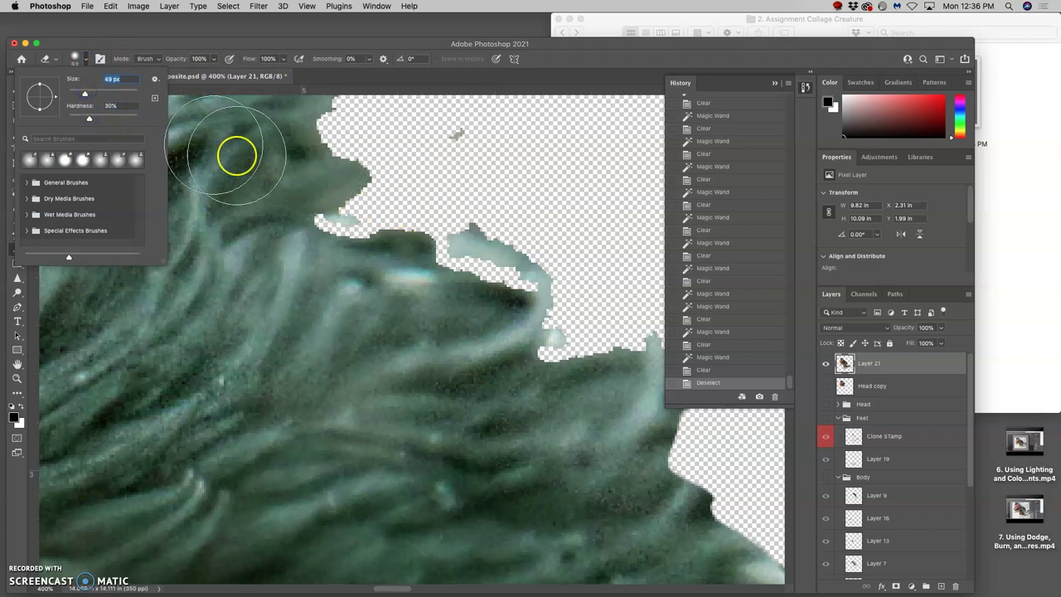
Erase the detached pale strands and leftover specks along the jagged back edge of the crest.
left_click(467, 232)
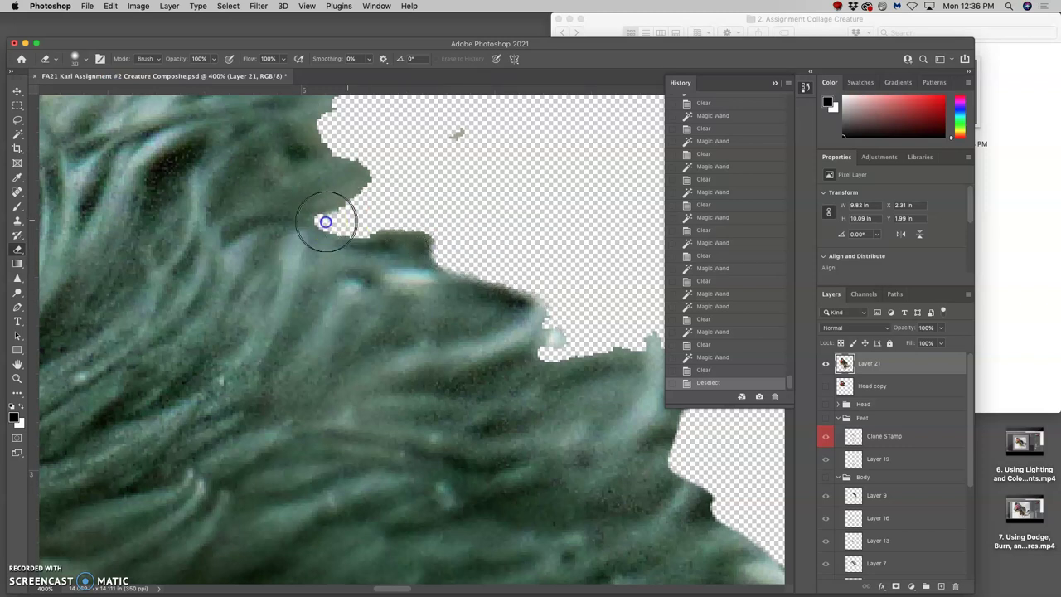
mouse_move(358, 199)
left_mouse_down()
mouse_move(467, 126)
mouse_move(441, 191)
mouse_move(383, 219)
left_mouse_up()
left_click(381, 217)
key("space")
mouse_move(486, 215)
left_mouse_down()
mouse_move(594, 300)
mouse_move(616, 340)
left_mouse_up()
left_click_drag(550, 230, 604, 350)
mouse_move(537, 275)
left_mouse_down()
mouse_move(486, 284)
mouse_move(510, 267)
mouse_move(518, 220)
mouse_move(492, 209)
mouse_move(463, 211)
mouse_move(406, 247)
mouse_move(227, 284)
mouse_move(475, 185)
mouse_move(381, 231)
mouse_move(434, 199)
mouse_move(421, 190)
mouse_move(315, 213)
mouse_move(243, 235)
mouse_move(259, 232)
mouse_move(262, 245)
mouse_move(221, 269)
mouse_move(78, 374)
left_mouse_up()
Erase the rough fringe around the notch at the upper back of the crest to smooth its feather edge.
key("super+minus")
key("super+minus")
key("super+minus")
left_click_drag(480, 334, 537, 279)
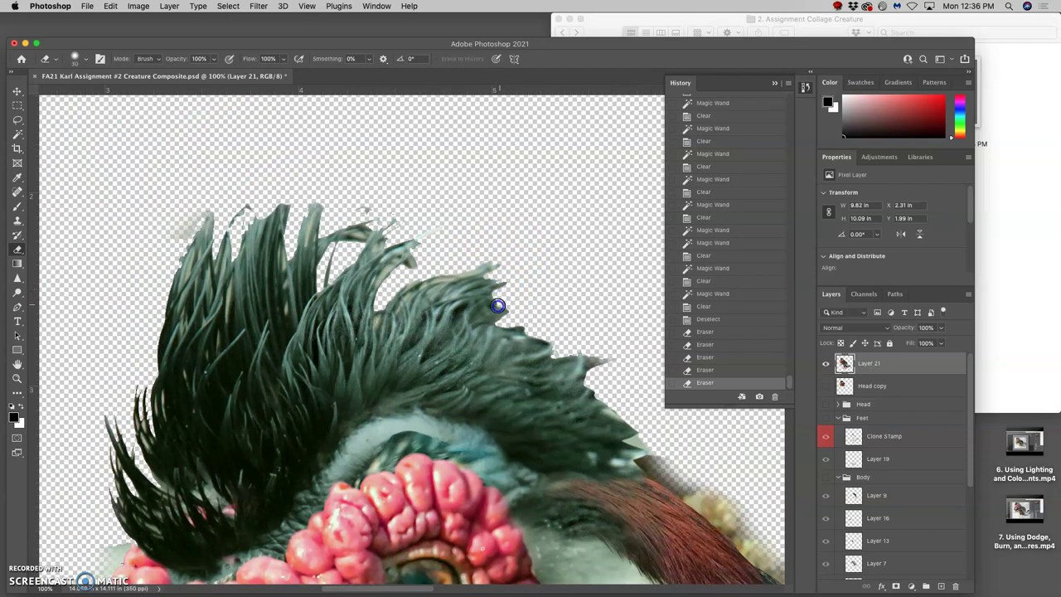
left_click_drag(494, 306, 504, 303)
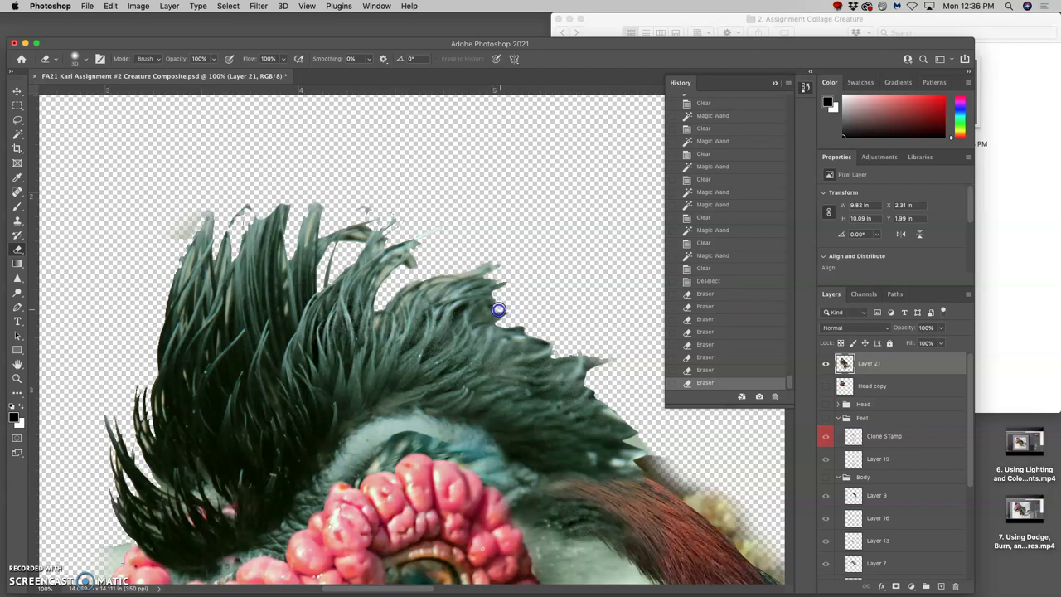
left_click(493, 310)
Erase the pale remnants inside the gap beside the curled middle feathers and around their drooping tip.
scroll(569, 247, "down", 3)
scroll(568, 246, "left", 3)
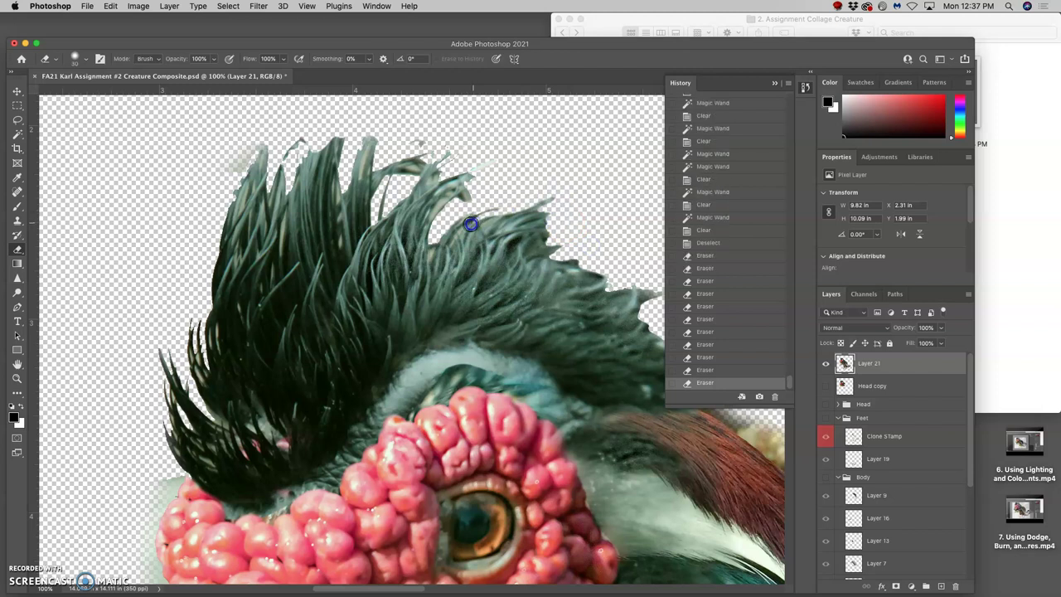
left_click_drag(469, 225, 450, 237)
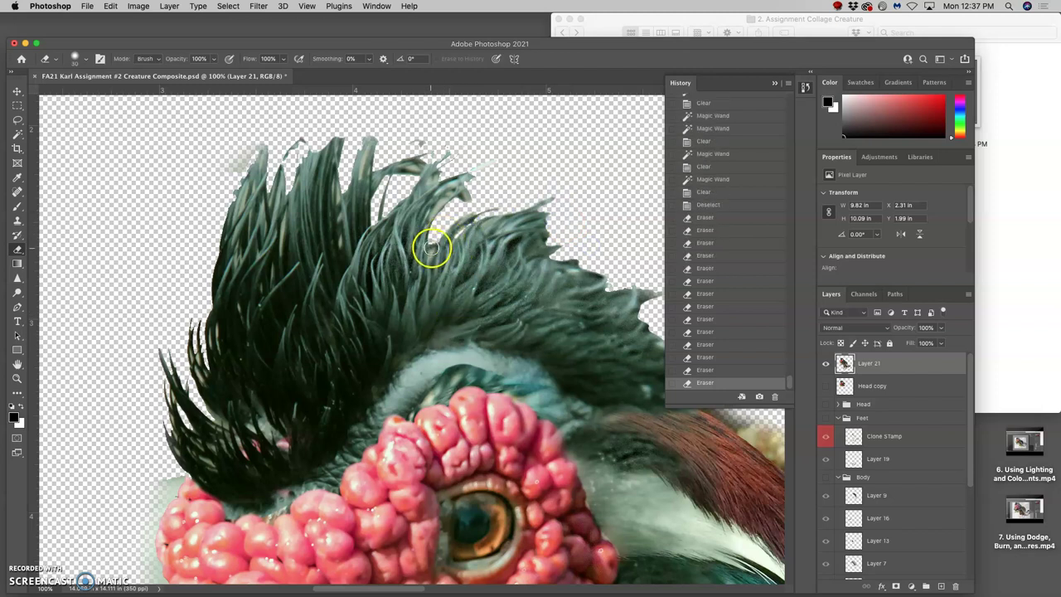
left_click(433, 250)
left_click_drag(431, 251, 433, 248)
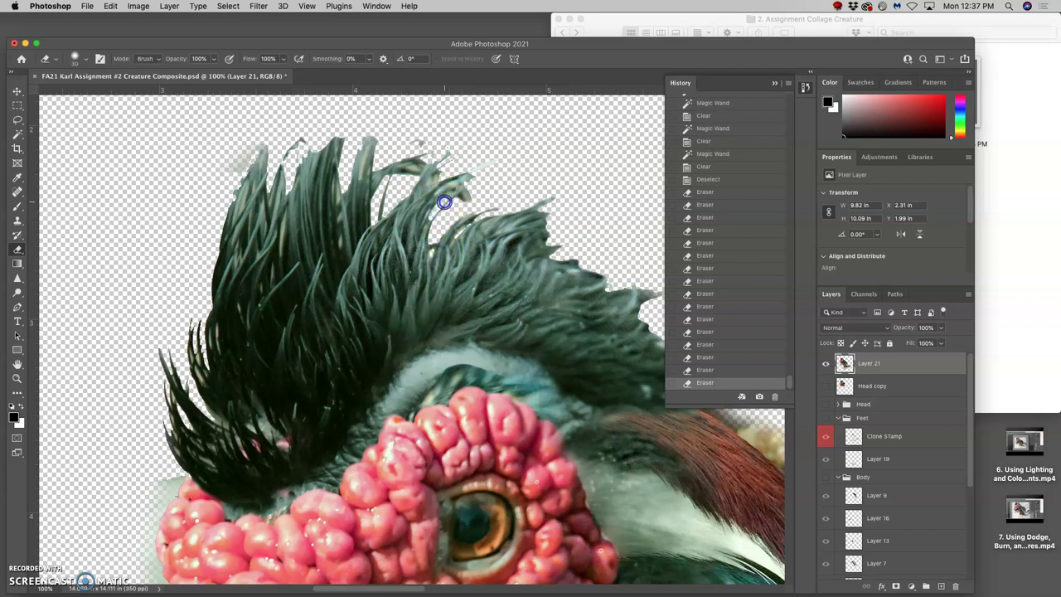
mouse_move(444, 202)
left_mouse_down()
mouse_move(462, 190)
mouse_move(468, 202)
mouse_move(472, 177)
left_mouse_up()
left_click(469, 182)
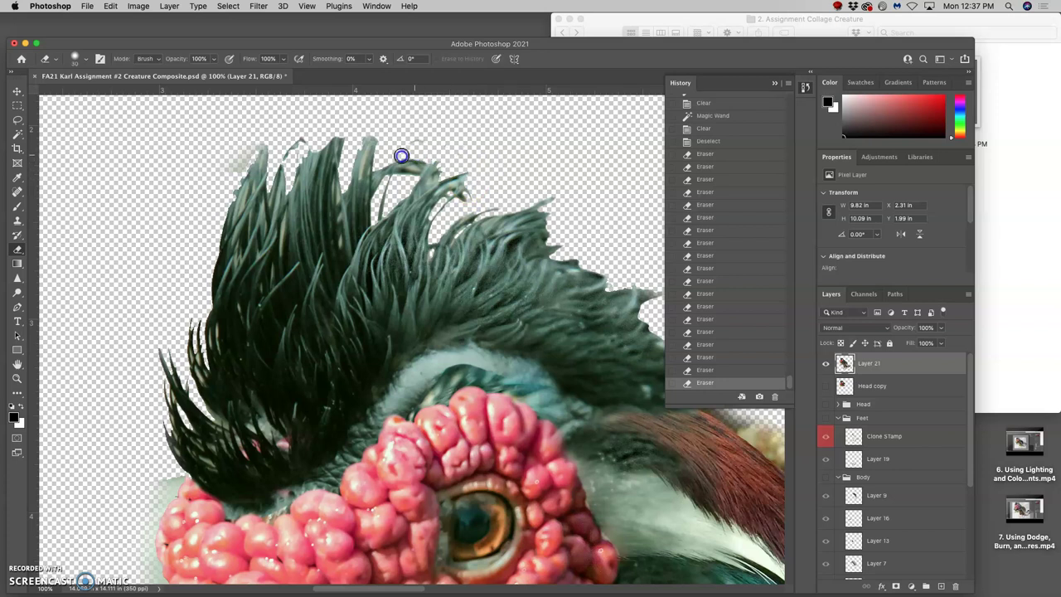
Trim the fringe above the arched feather and taper the tall middle feather tips with the Eraser, undoing the misplaced strokes.
mouse_move(399, 156)
left_mouse_down()
mouse_move(417, 133)
mouse_move(431, 142)
mouse_move(363, 131)
mouse_move(352, 161)
mouse_move(367, 142)
left_mouse_up()
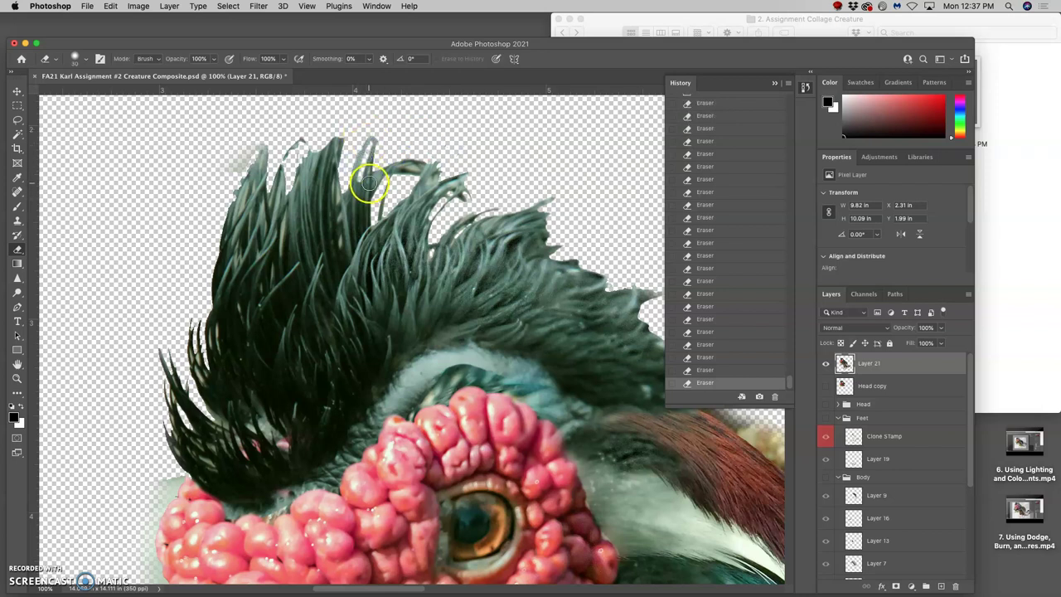
key("super+z")
mouse_move(370, 144)
left_mouse_down()
mouse_move(360, 177)
mouse_move(377, 139)
left_mouse_up()
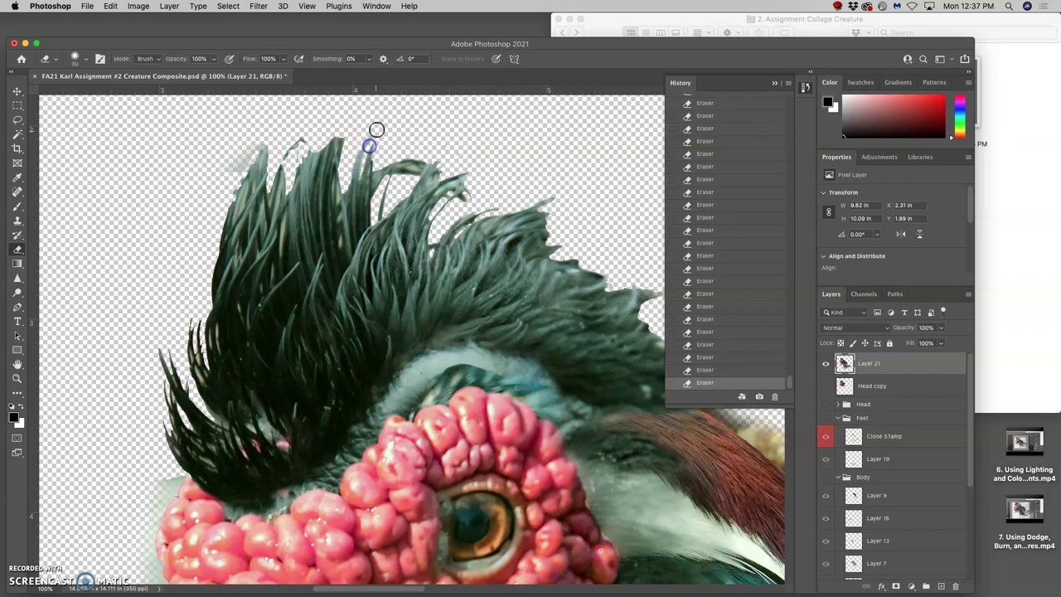
left_click_drag(347, 176, 322, 204)
mouse_move(354, 142)
left_mouse_down()
mouse_move(343, 166)
mouse_move(342, 136)
mouse_move(345, 167)
mouse_move(333, 136)
left_mouse_up()
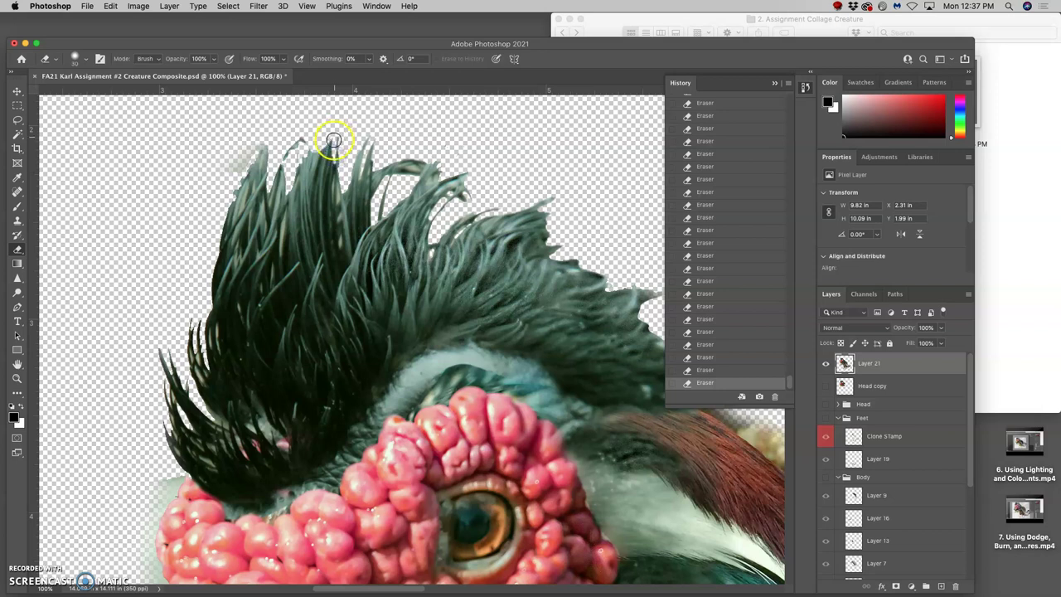
left_click(337, 138)
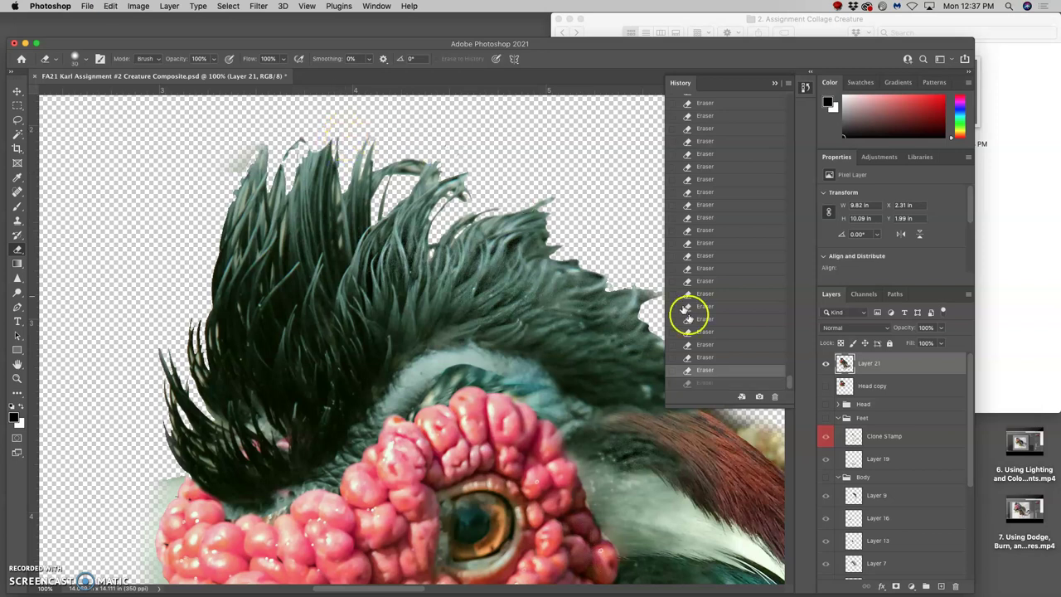
left_click(705, 358)
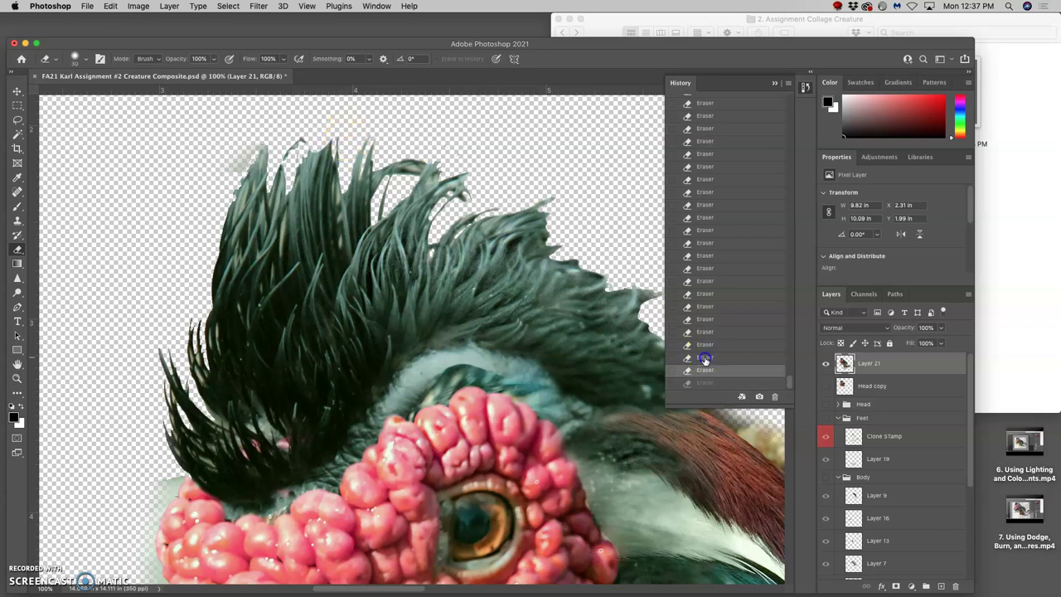
Erase the pale smudge and stray wisps around the foremost tall feather tips and down the crest's front edge.
left_click(271, 130)
left_click_drag(244, 170, 227, 206)
left_click(215, 239)
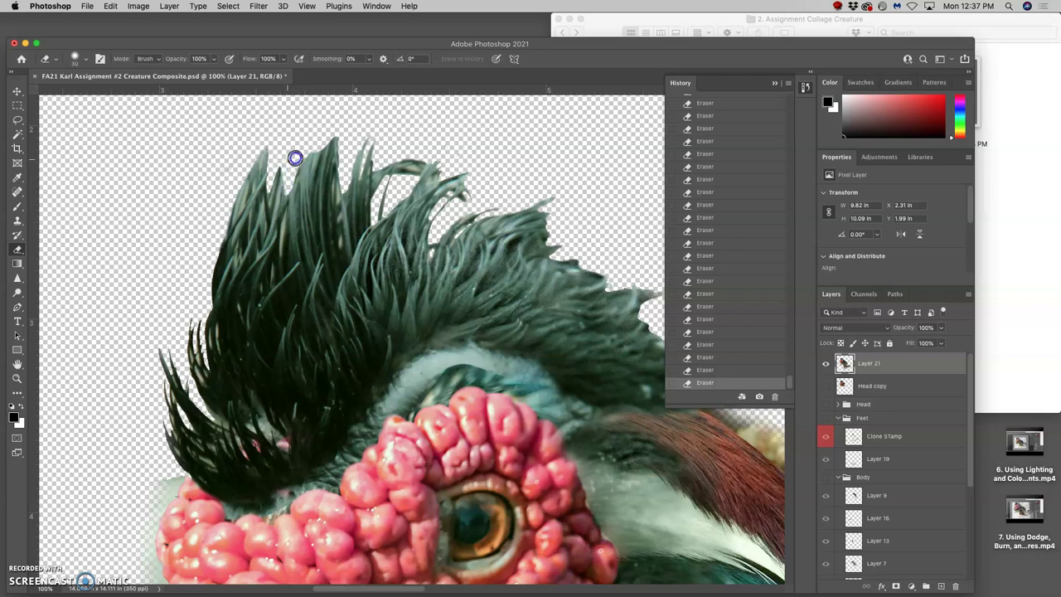
Show the gray Background layer behind the creature to check the crest's edges.
left_click_drag(352, 257, 476, 168)
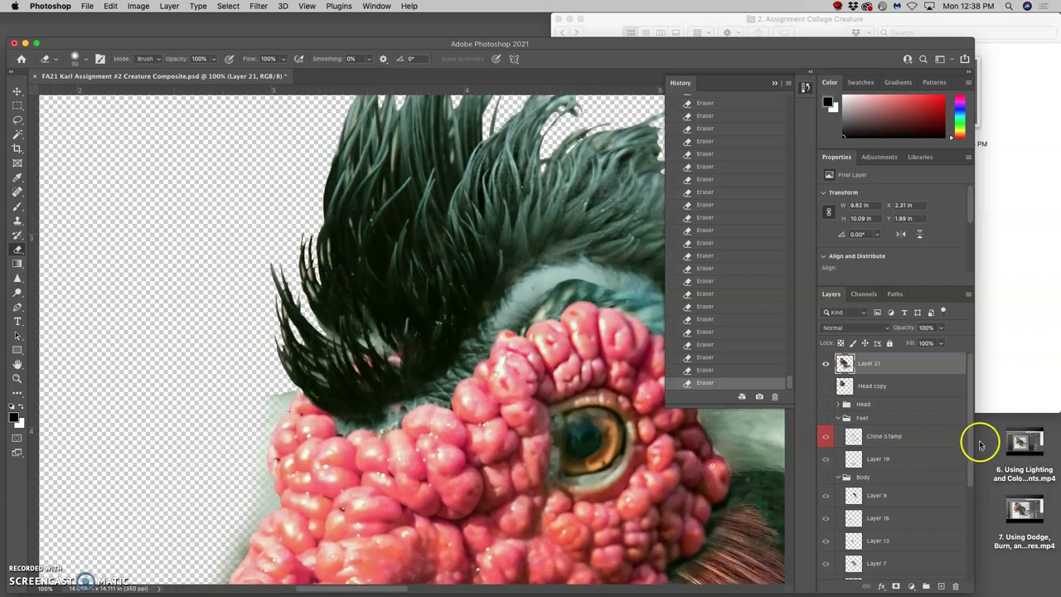
scroll(971, 440, "down", 5)
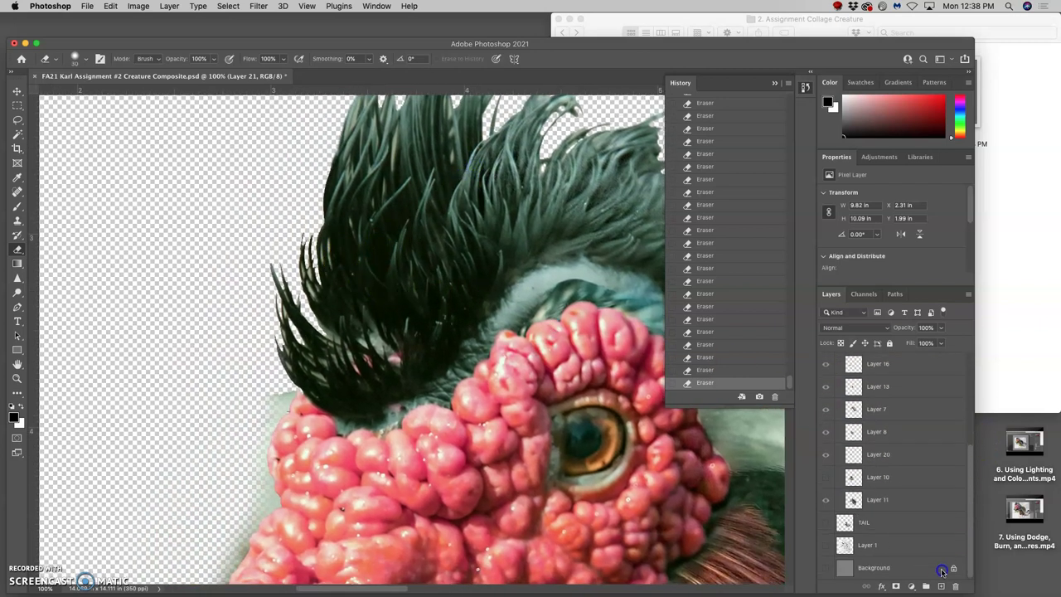
left_click(827, 570)
Erase the remaining light fringe along the crest's upper feather tips against the gray background.
left_click_drag(427, 225, 423, 336)
left_click_drag(373, 199, 334, 197)
left_click_drag(393, 171, 395, 191)
left_click_drag(476, 166, 468, 174)
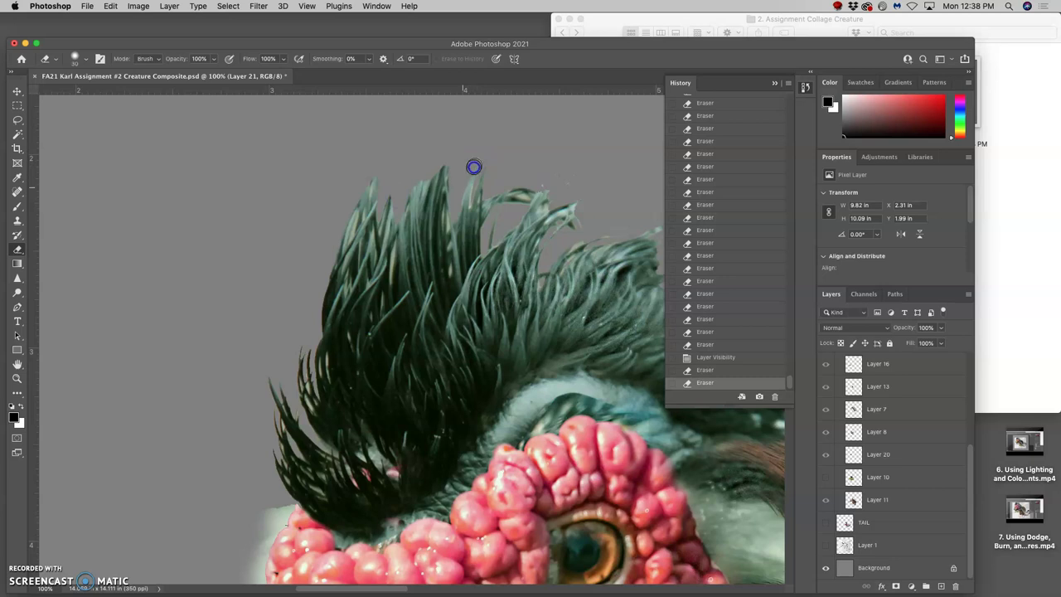
mouse_move(557, 182)
left_mouse_down()
mouse_move(540, 184)
mouse_move(619, 227)
mouse_move(555, 247)
mouse_move(462, 247)
left_mouse_up()
left_click_drag(563, 222, 563, 222)
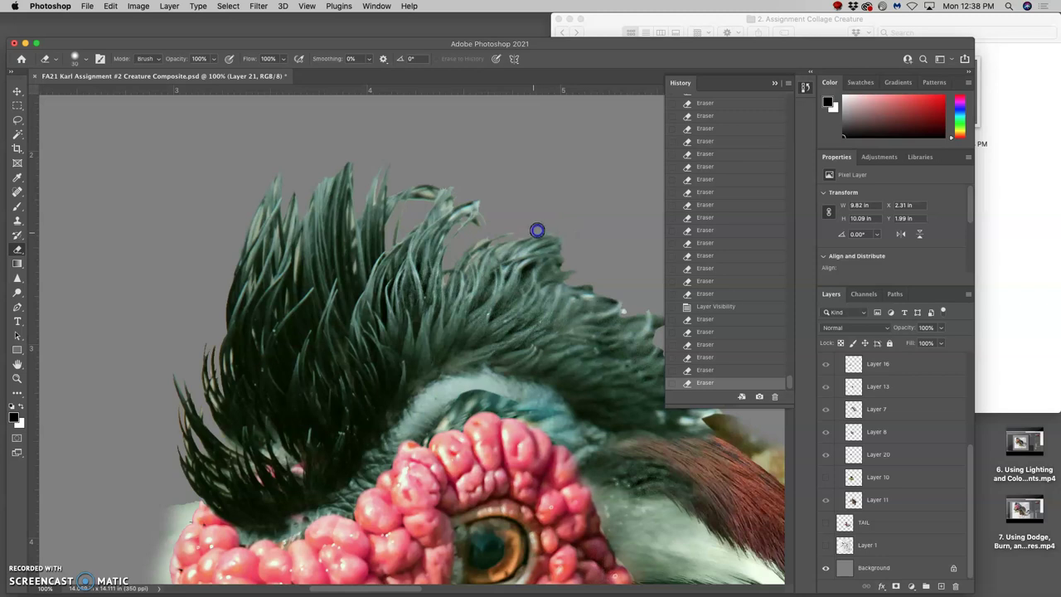
left_click(537, 228)
Erase light spots between the crest's lower front feathers and undo the misplaced strokes.
left_click_drag(427, 292, 507, 210)
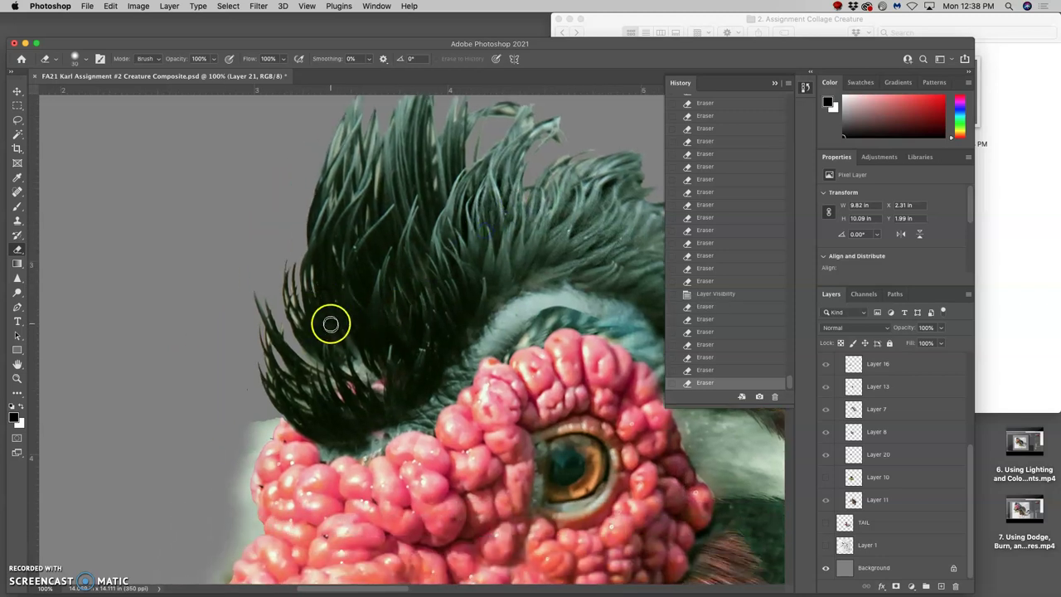
left_click_drag(332, 327, 348, 294)
key("super+z")
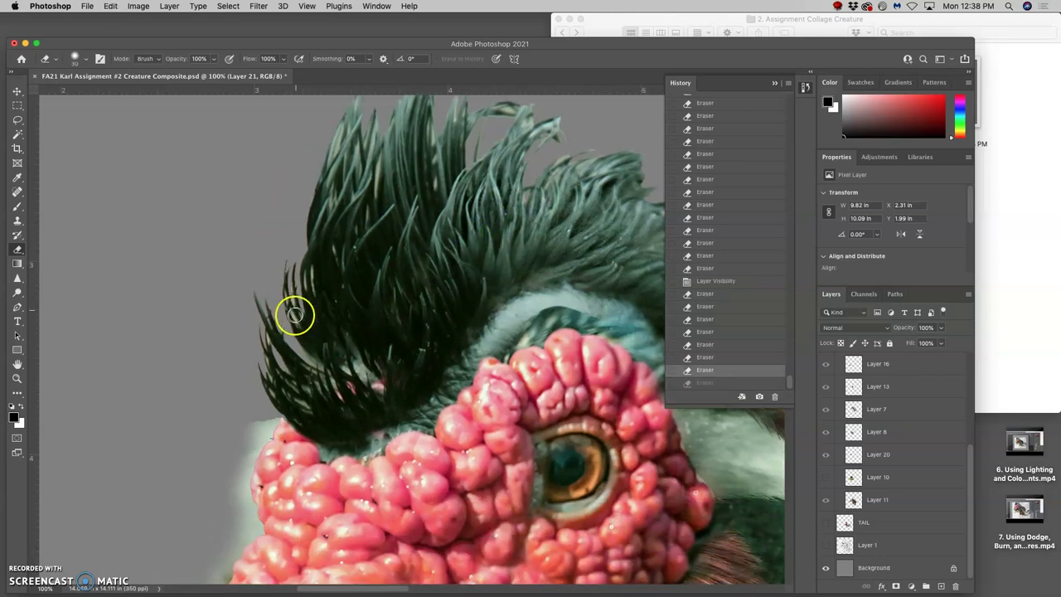
left_click(294, 314)
left_click_drag(294, 320, 386, 300)
key("super+z")
Erase the light fringe around the crest's lower front feather tips, undoing the last oversized stroke.
key("super+plus")
left_click_drag(234, 309, 232, 306)
left_click_drag(287, 241, 282, 231)
left_click_drag(277, 254, 288, 268)
left_click_drag(308, 204, 309, 196)
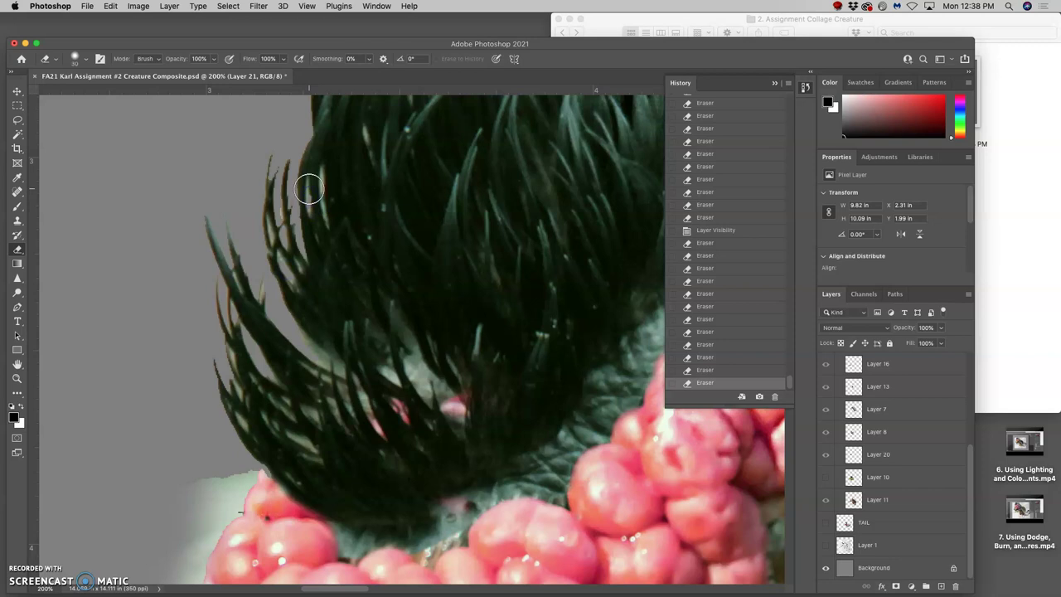
key("super+z")
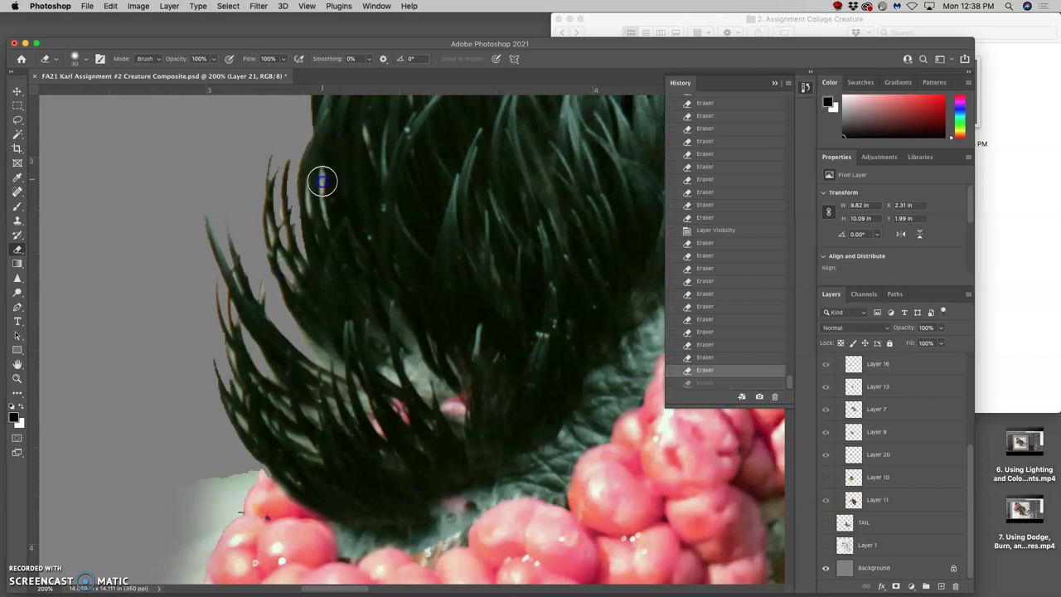
key("super+shift+z")
key("super+z")
Set the Eraser size to 19 px and erase the light slivers between the short feathers on the crest's front edge.
left_click(76, 59)
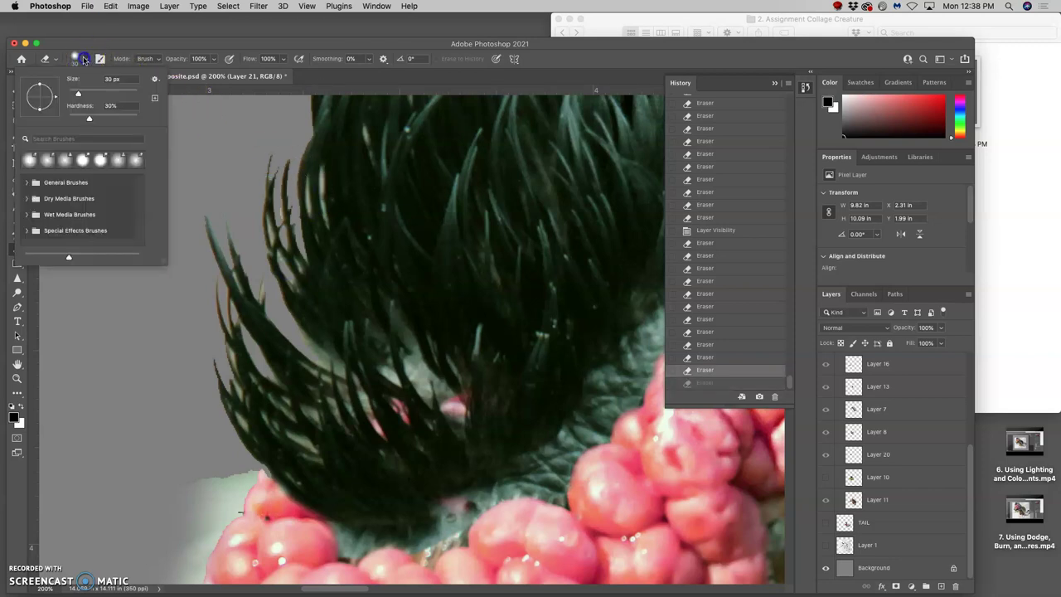
left_click_drag(74, 89, 73, 93)
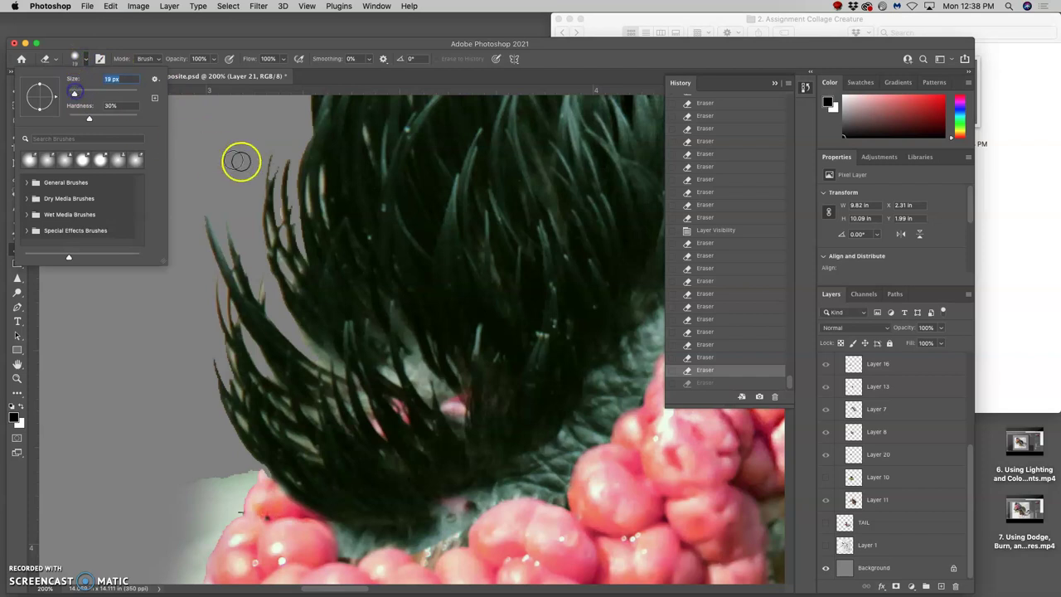
left_click(321, 186)
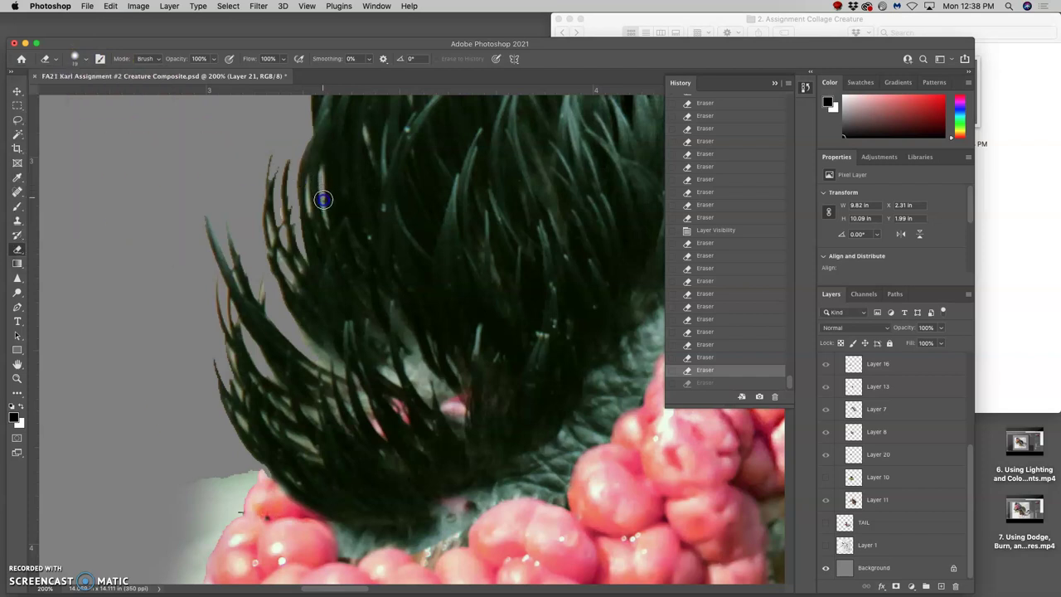
left_click_drag(325, 215, 320, 220)
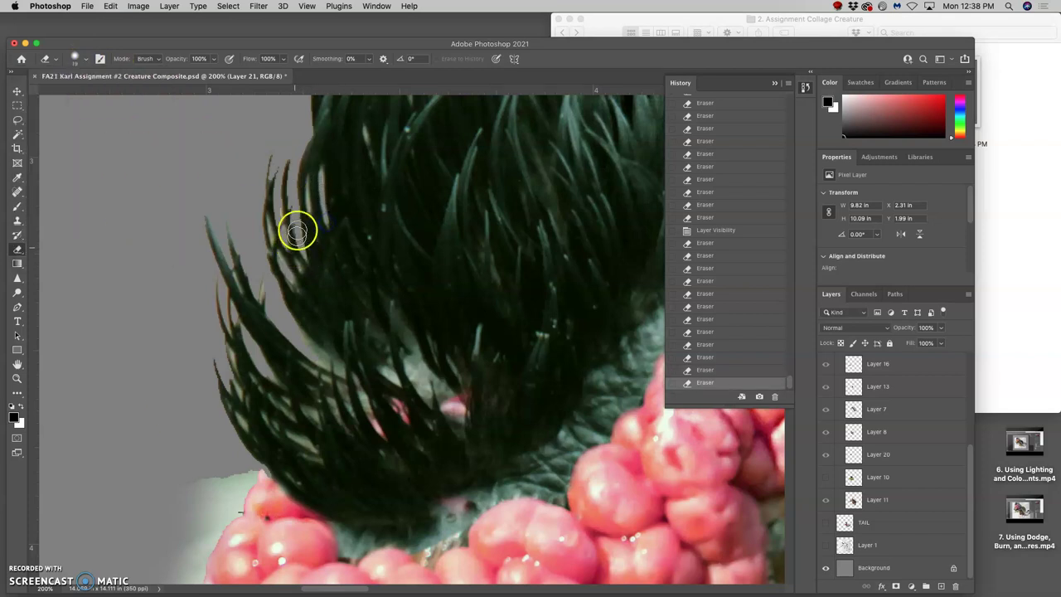
left_click(306, 189)
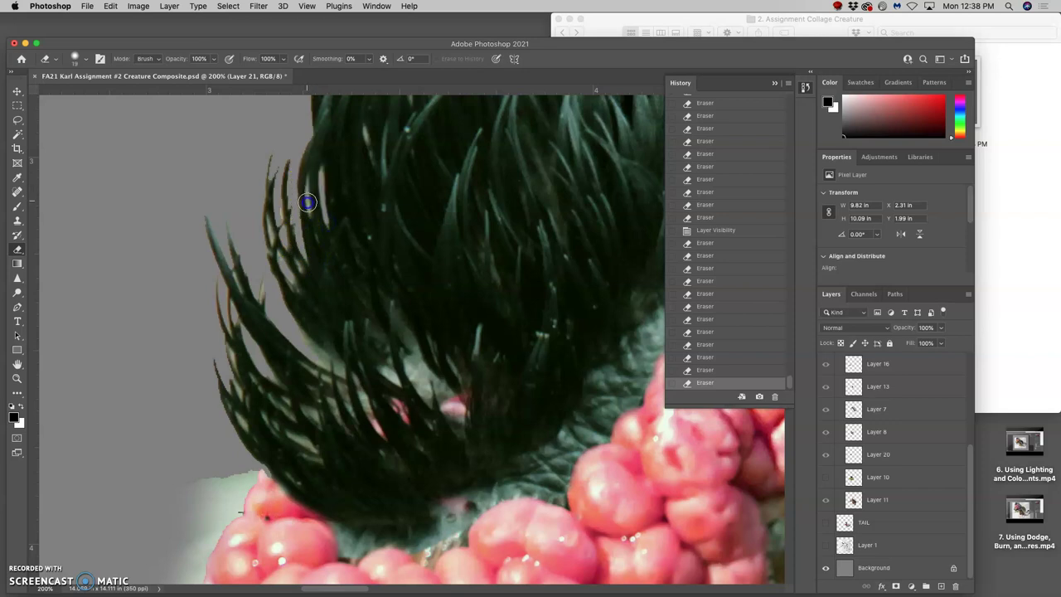
left_click_drag(308, 213, 279, 208)
left_click(280, 215)
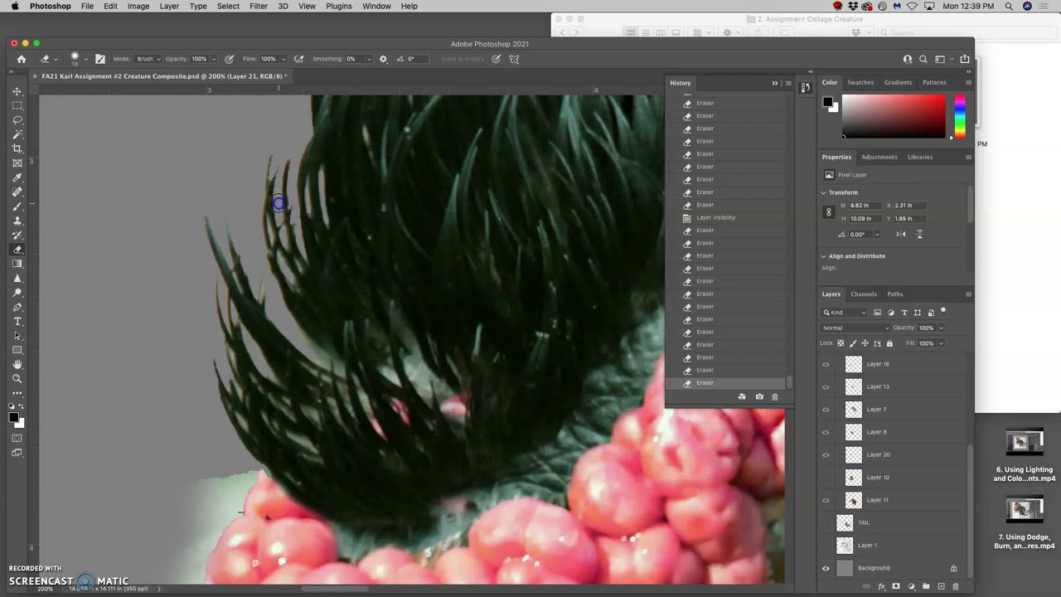
Erase the stray wisps around the short front feather tips and in the gap beside the long curved feather.
left_click_drag(283, 161, 277, 183)
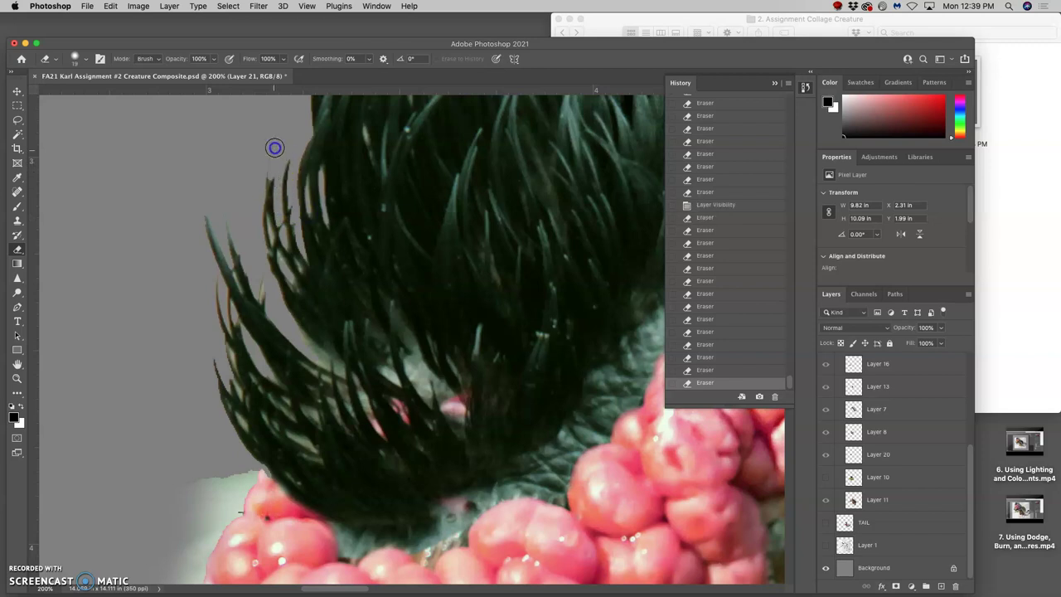
mouse_move(267, 174)
left_mouse_down()
mouse_move(273, 167)
mouse_move(260, 213)
left_mouse_up()
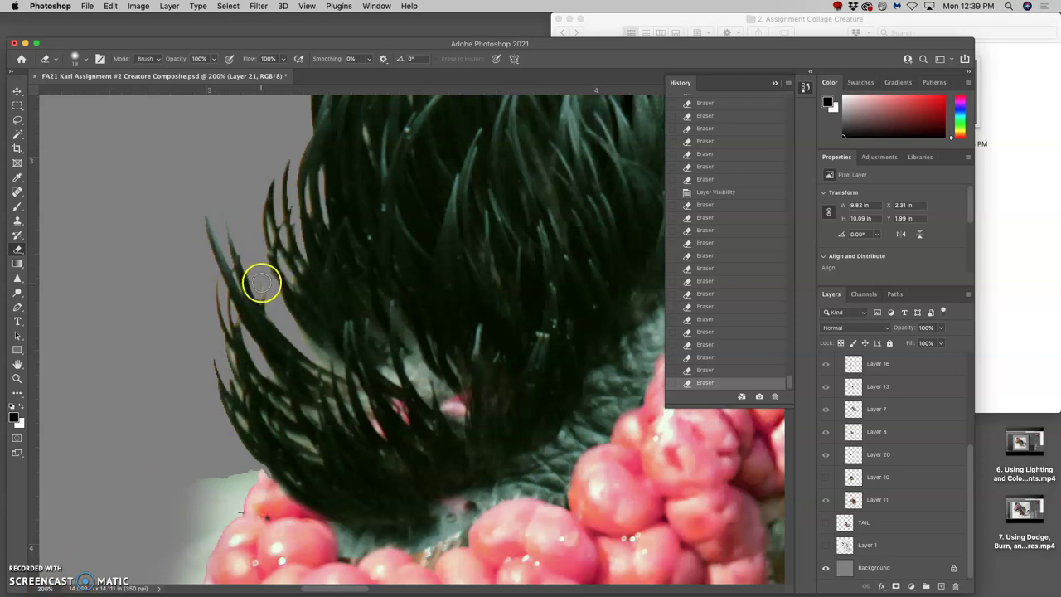
left_click_drag(262, 281, 266, 285)
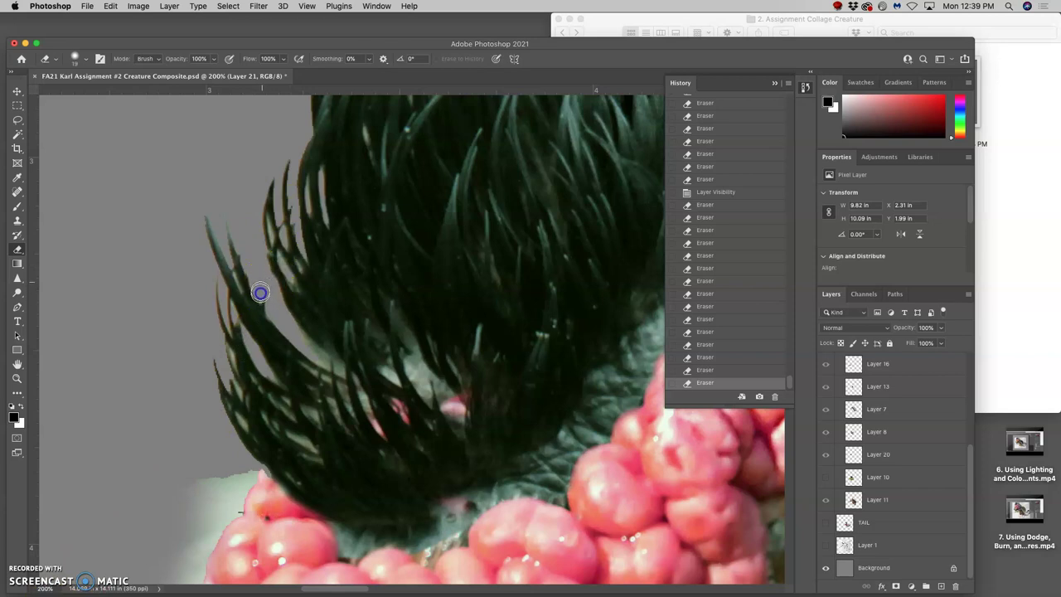
left_click_drag(245, 258, 253, 270)
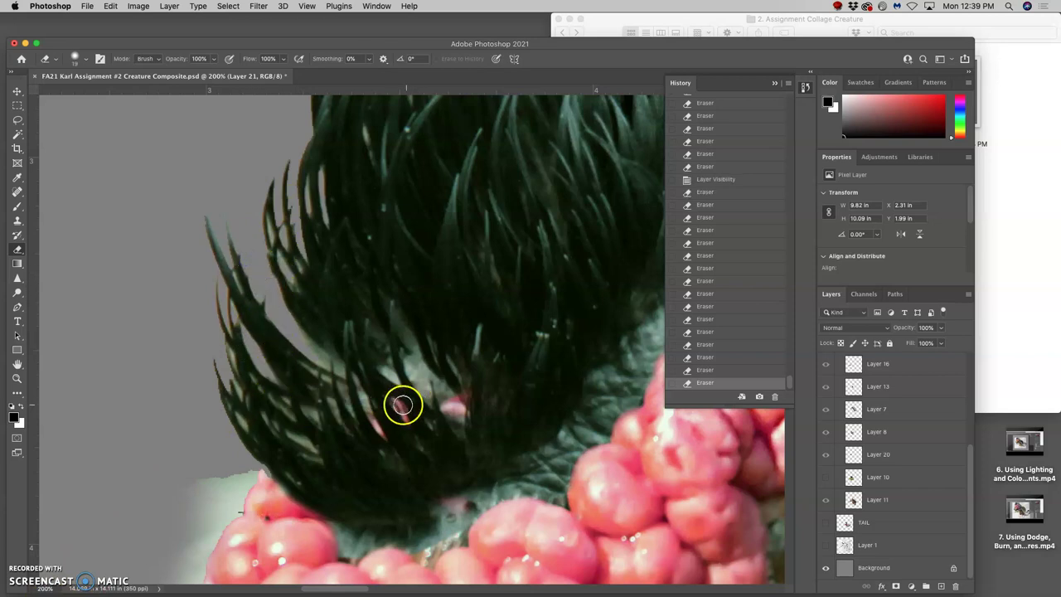
Erase the pale backdrop patches between the lowest curved feathers at the front of the crest.
mouse_move(232, 356)
left_mouse_down()
mouse_move(238, 391)
mouse_move(230, 374)
mouse_move(251, 433)
left_mouse_up()
scroll(301, 339, "down", 5)
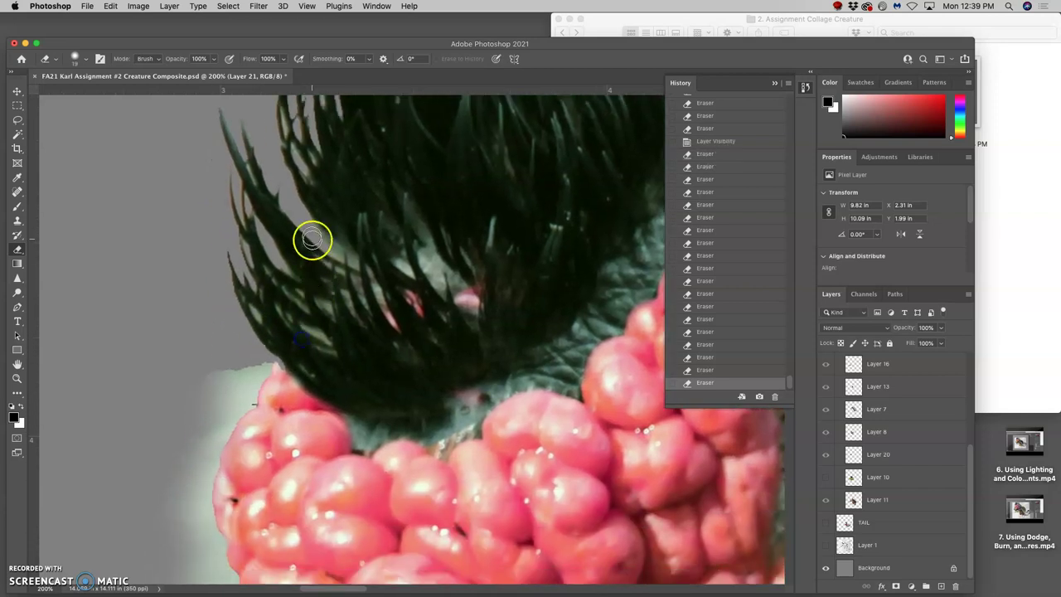
left_click_drag(315, 232, 325, 247)
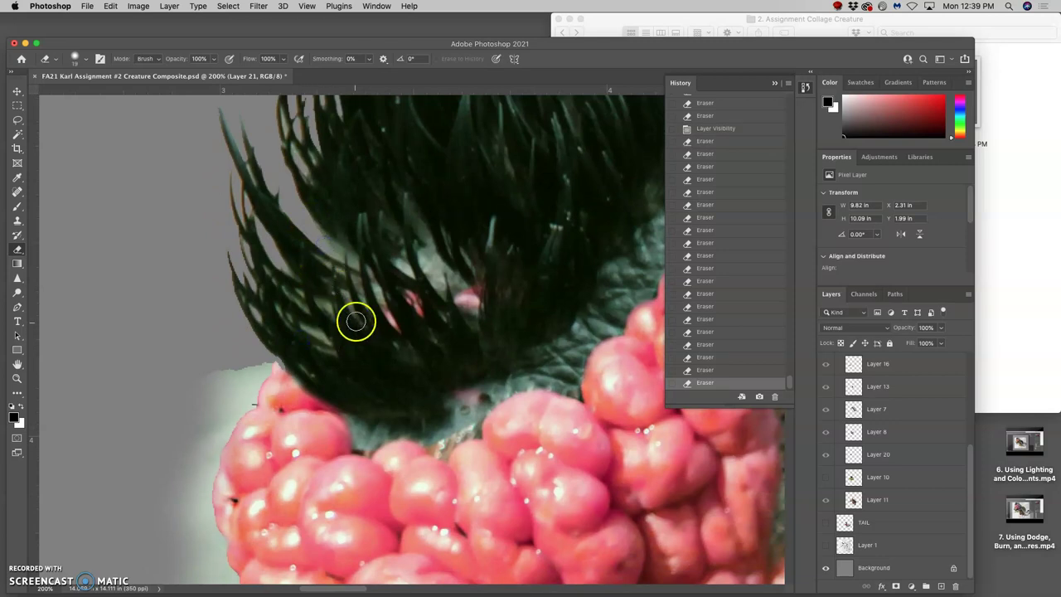
scroll(373, 276, "up", 5)
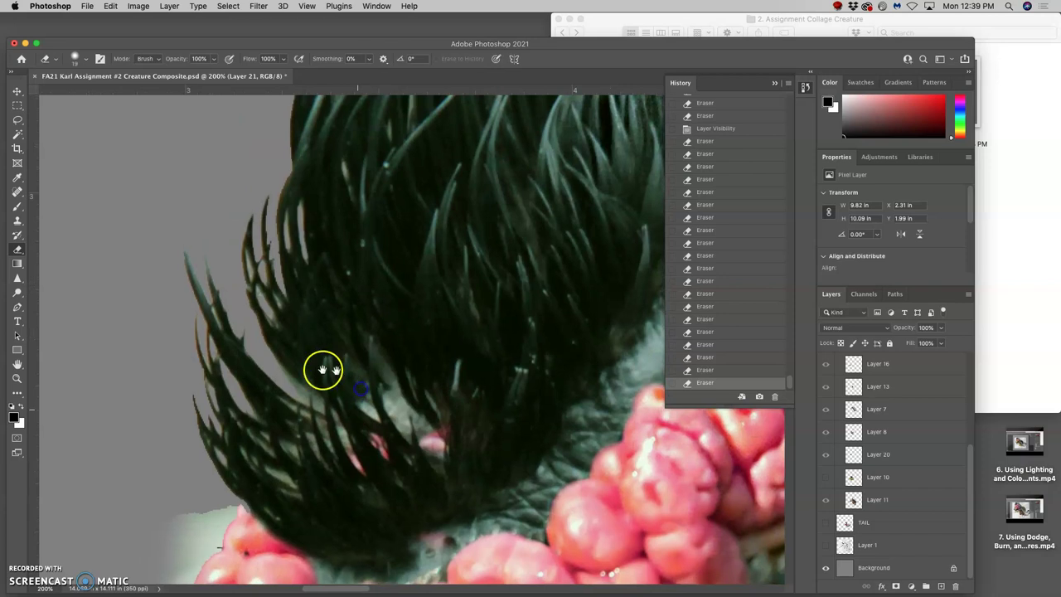
left_click_drag(212, 309, 220, 328)
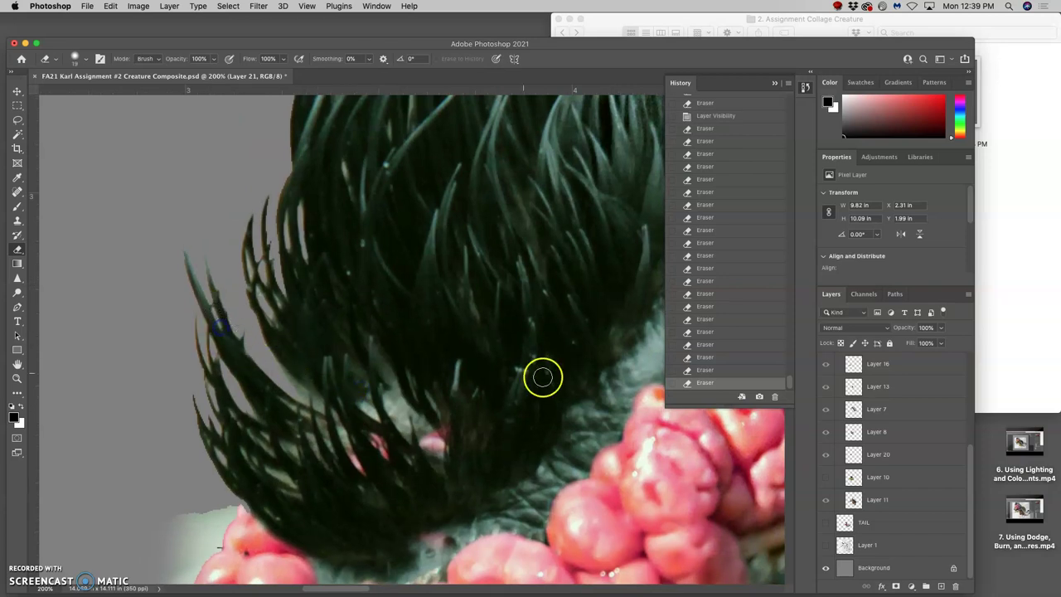
Hide the Background layer and erase the pale patches in the gap between the crest's tall middle feathers.
left_click(827, 571)
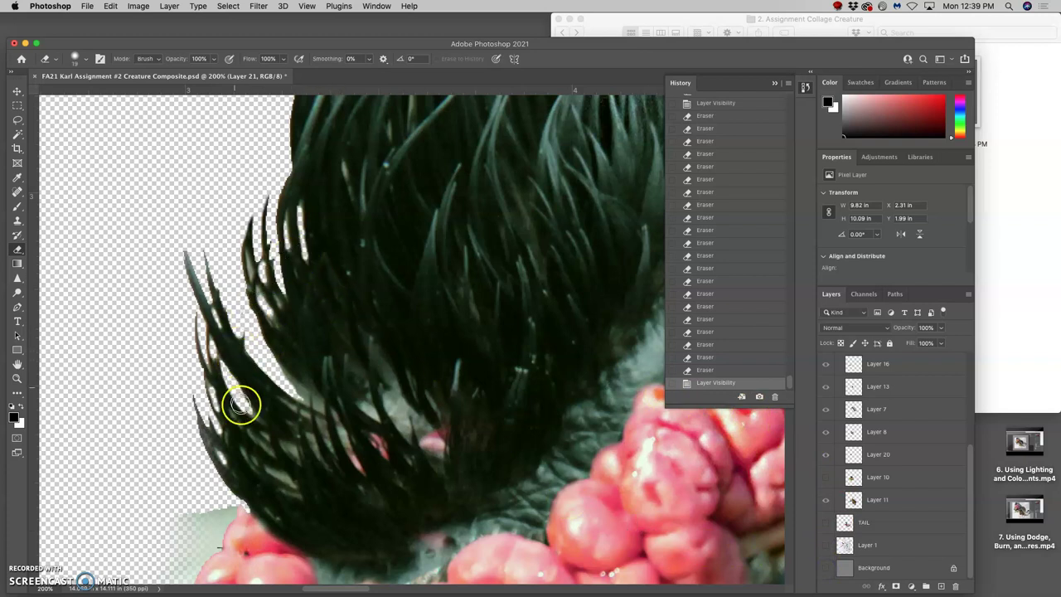
left_click_drag(384, 265, 396, 426)
left_click_drag(428, 297, 372, 407)
left_click_drag(410, 318, 393, 344)
left_click(468, 240)
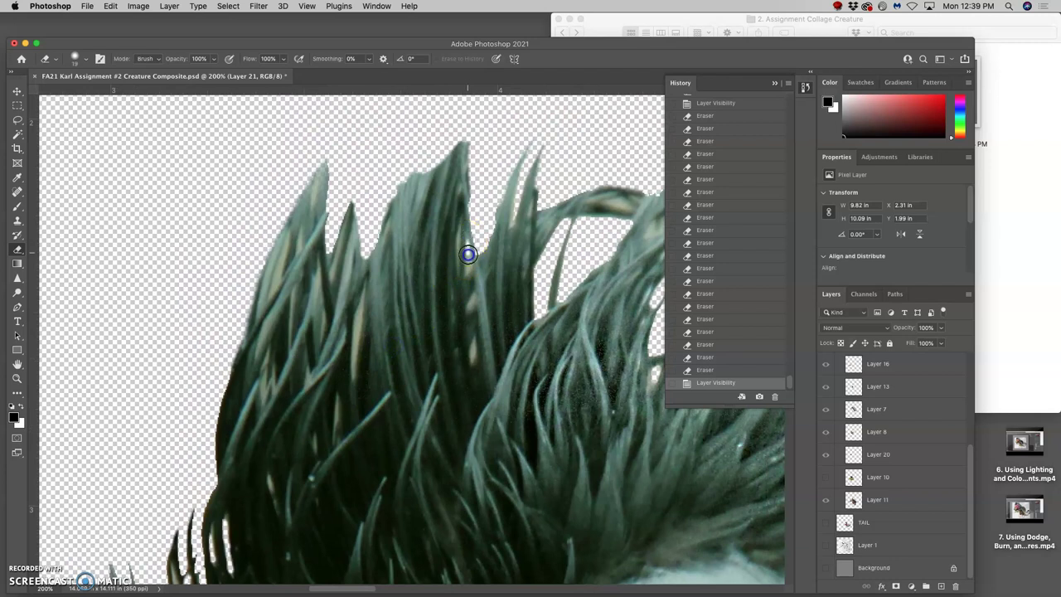
left_click(469, 272)
left_click(483, 246)
left_click(481, 253)
mouse_move(485, 240)
left_mouse_down()
mouse_move(496, 199)
mouse_move(466, 243)
left_mouse_up()
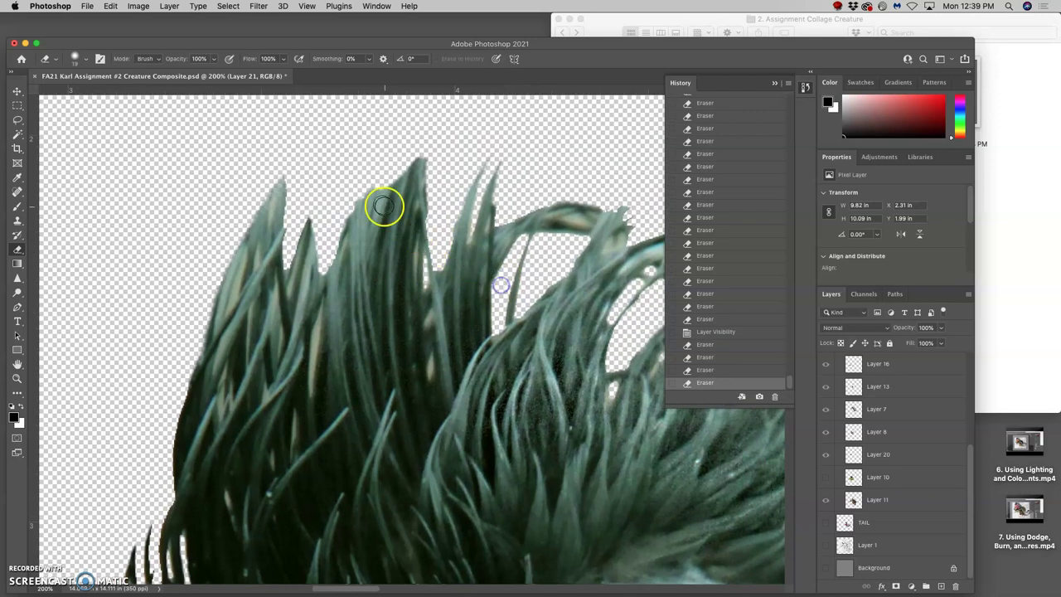
Erase the uneven front edge of the tallest middle feather to taper its tip.
left_click(378, 189)
mouse_move(387, 184)
left_mouse_down()
mouse_move(377, 203)
mouse_move(374, 180)
mouse_move(361, 205)
left_mouse_up()
left_click(353, 207)
left_click_drag(482, 303, 378, 247)
Check the crest and face outline, and show the gray Background layer again.
scroll(465, 314, "down", 5)
scroll(464, 313, "right", 3)
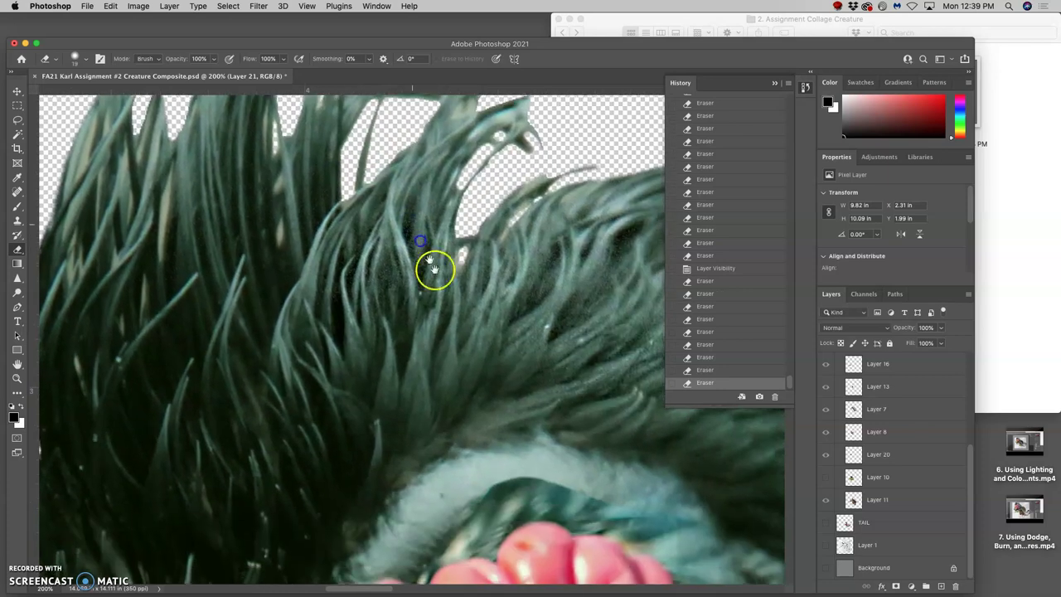
scroll(458, 326, "down", 5)
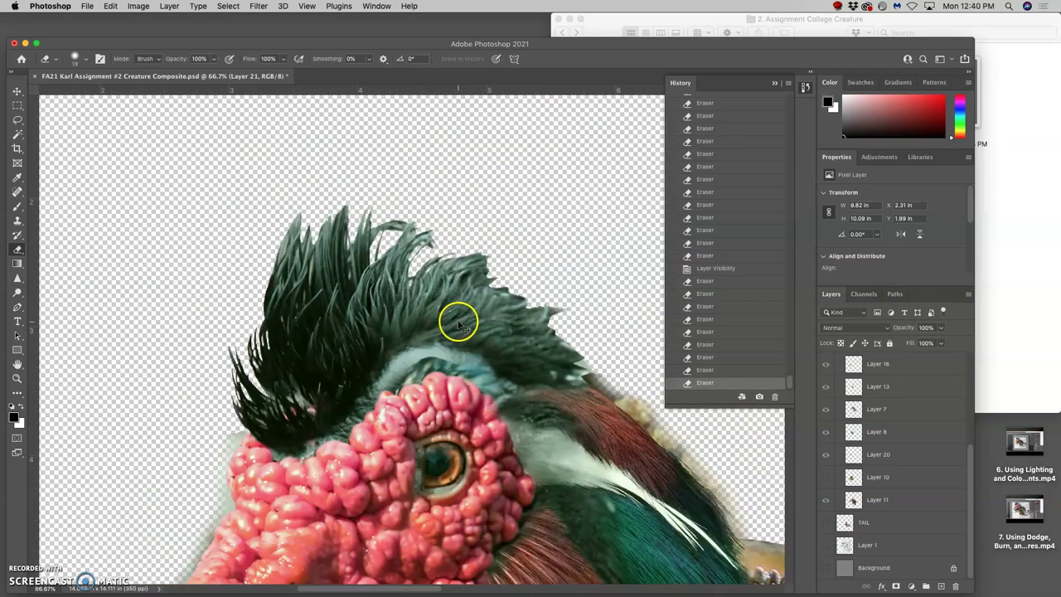
scroll(445, 354, "down", 1)
scroll(445, 355, "up", 1)
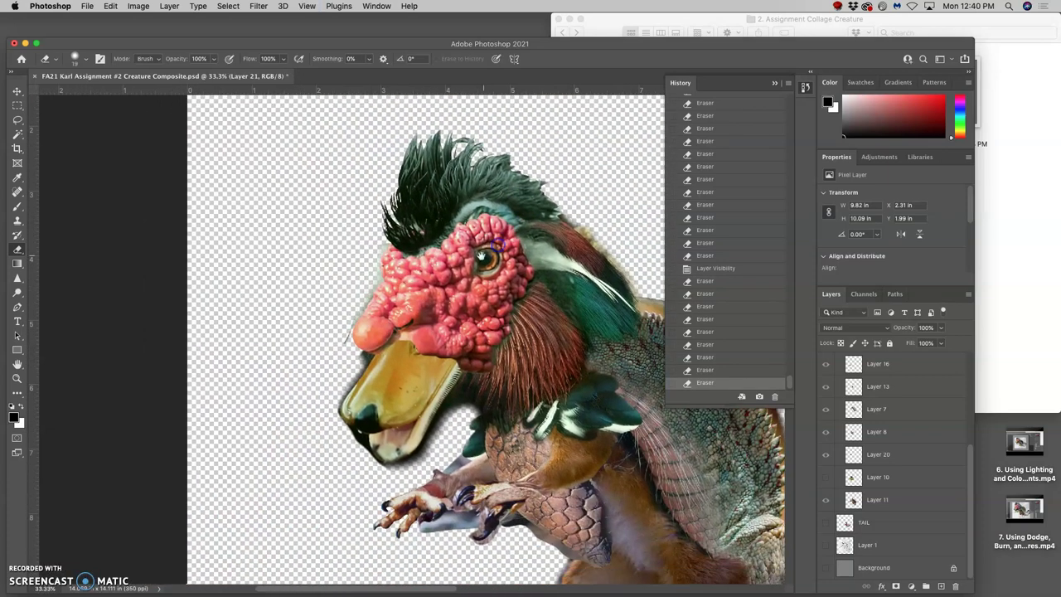
scroll(409, 277, "up", 1)
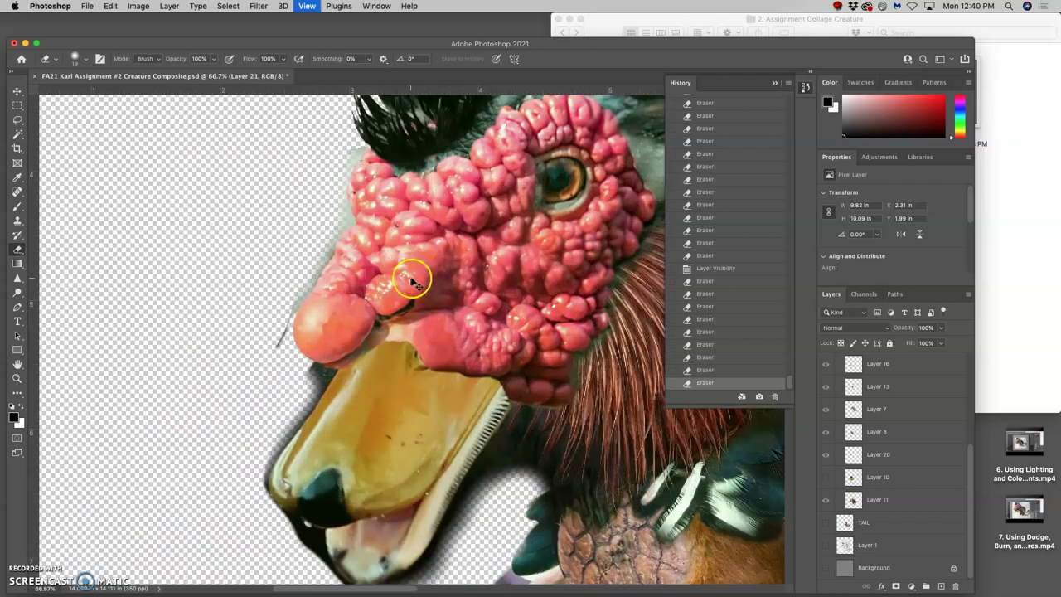
left_click(825, 568)
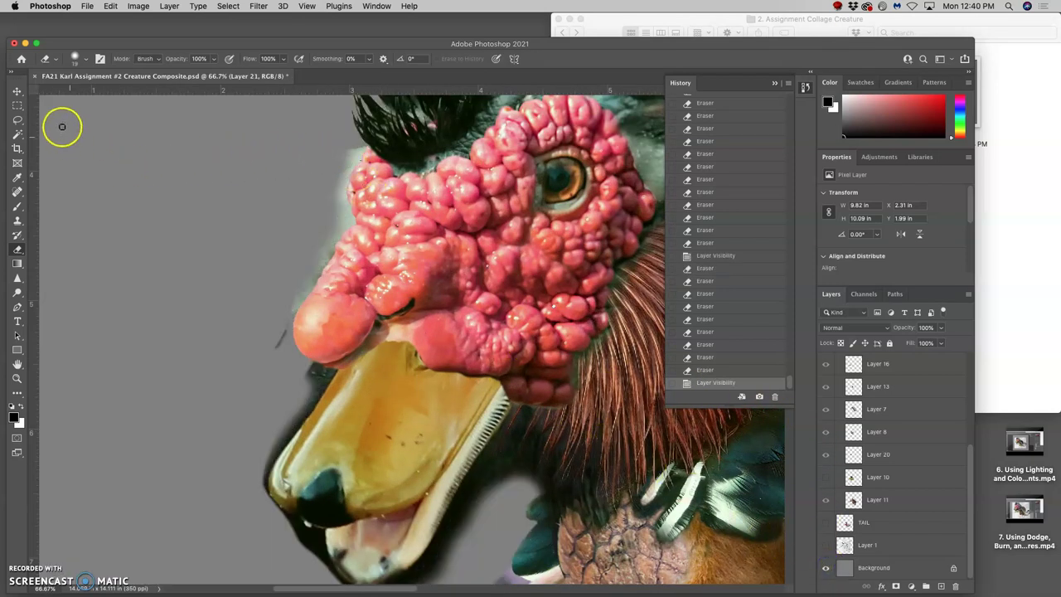
Select the pale backdrop fringe in front of the pink face with the Magic Wand, delete it, and erase the remnant at the forehead.
left_click(16, 135)
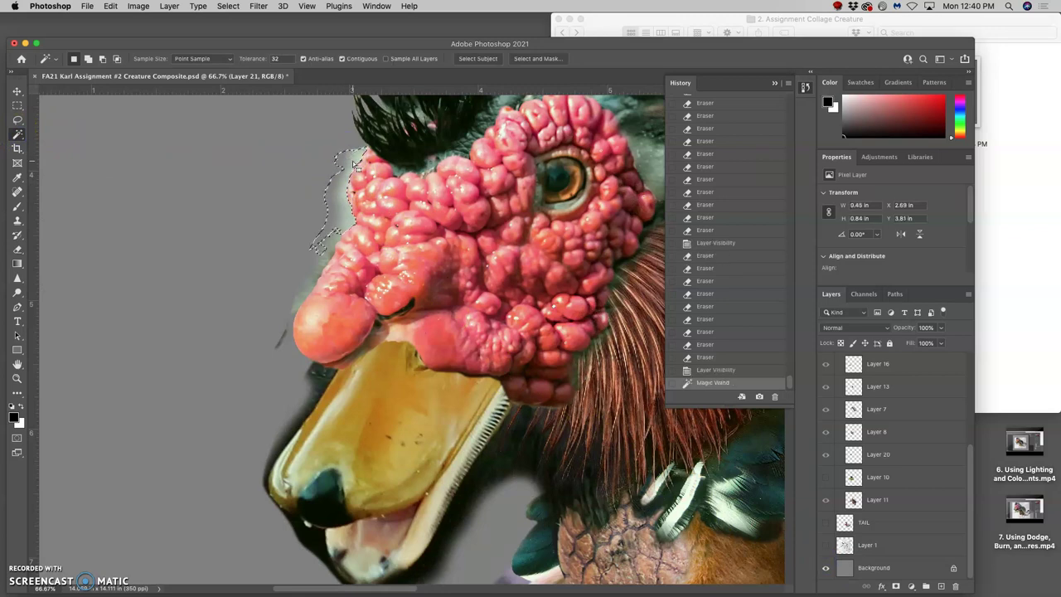
left_click_drag(348, 170, 331, 240)
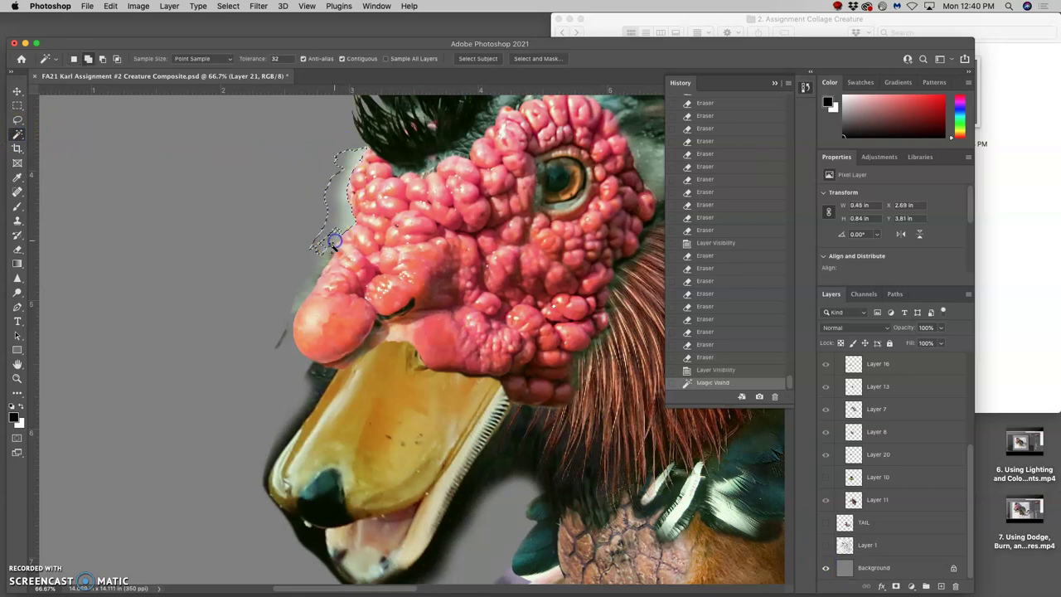
left_click(292, 317)
left_click(292, 335)
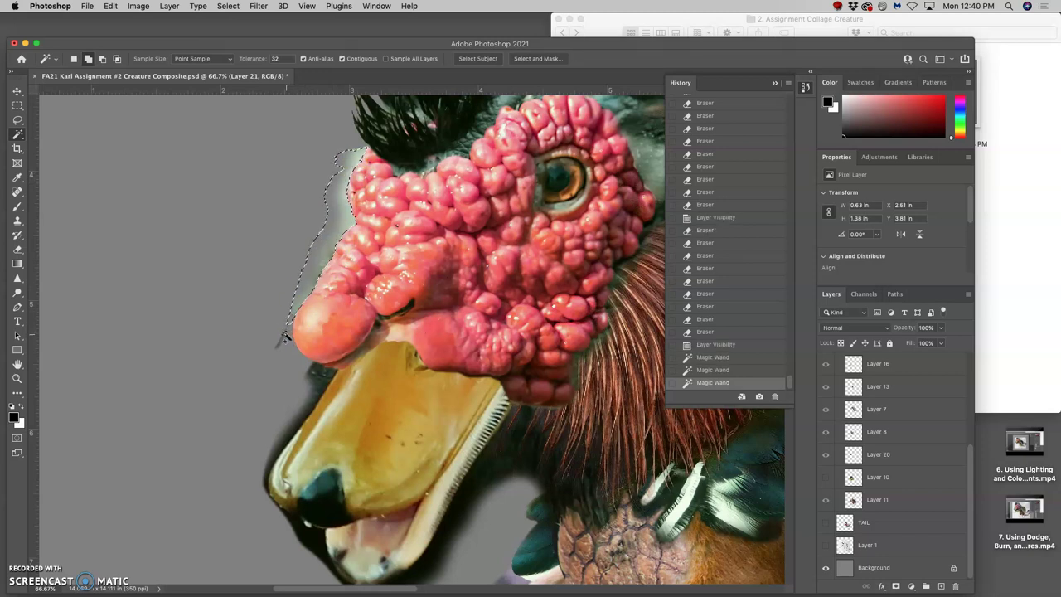
left_click(282, 345)
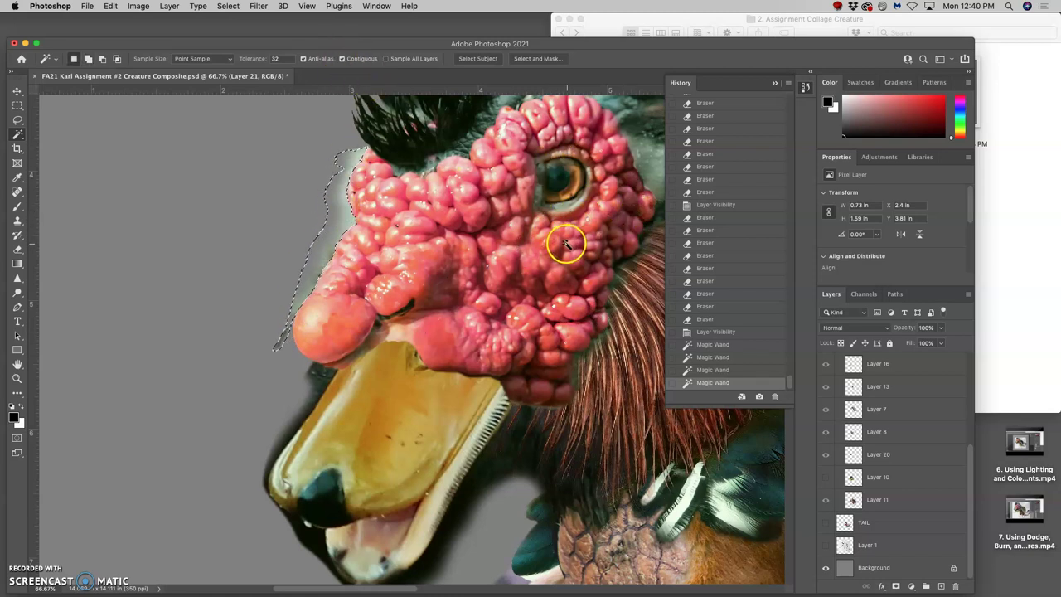
key("BackSpace")
key("BackSpace")
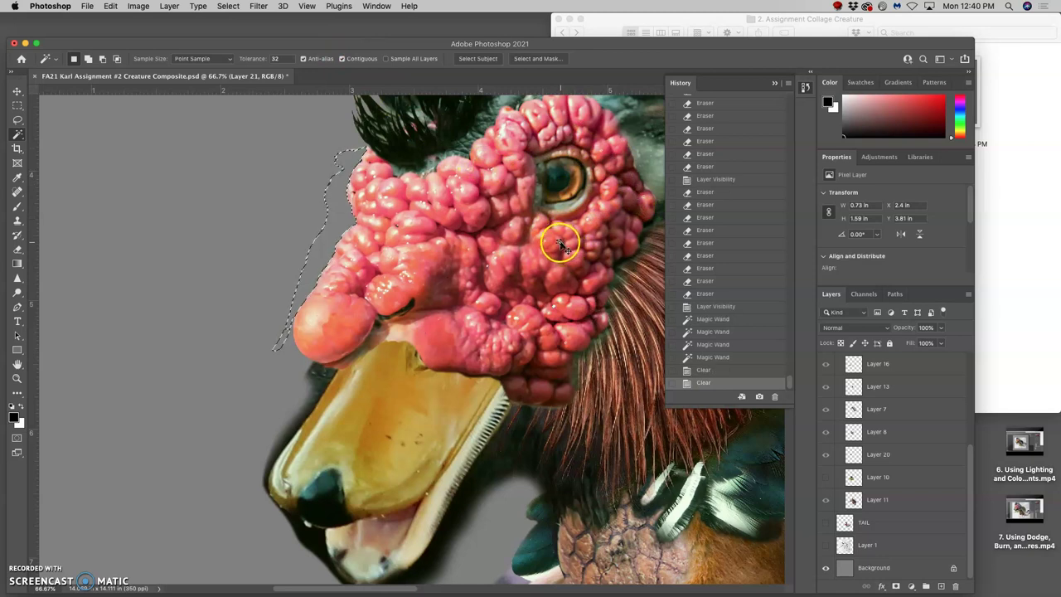
key("super+d")
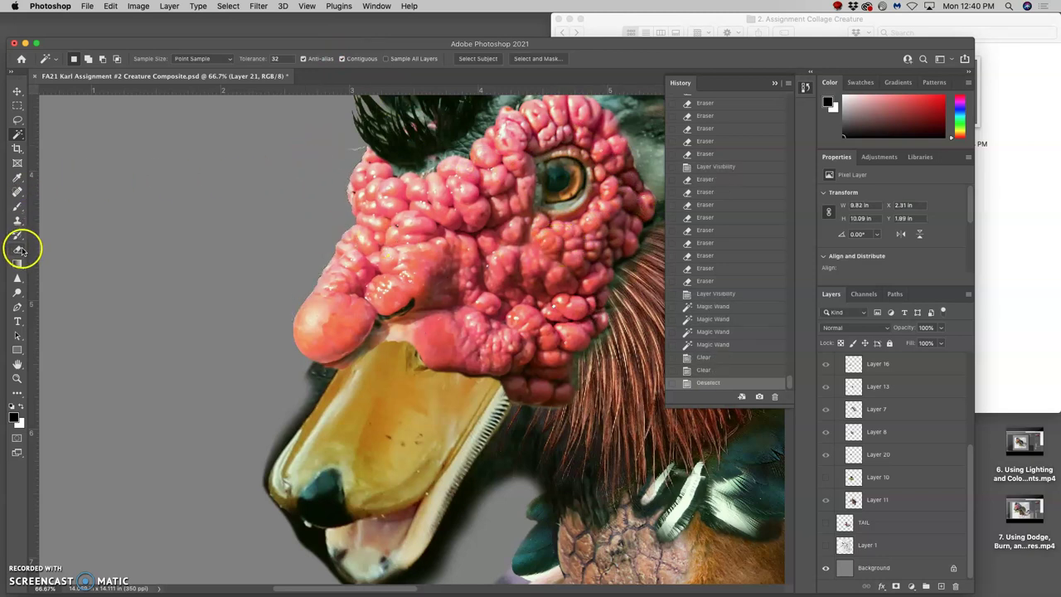
left_click(18, 249)
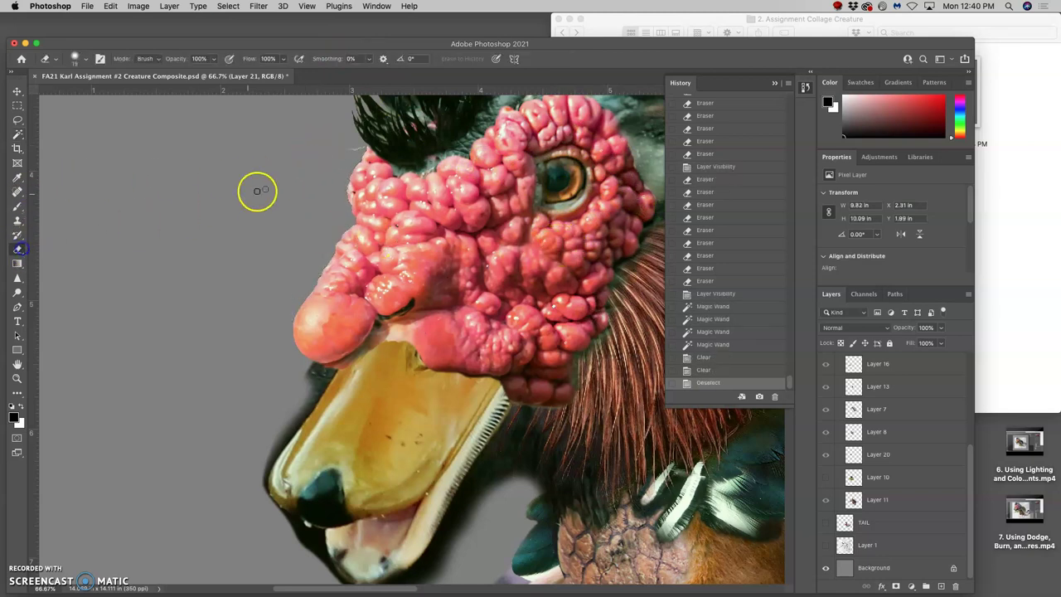
left_click(354, 154)
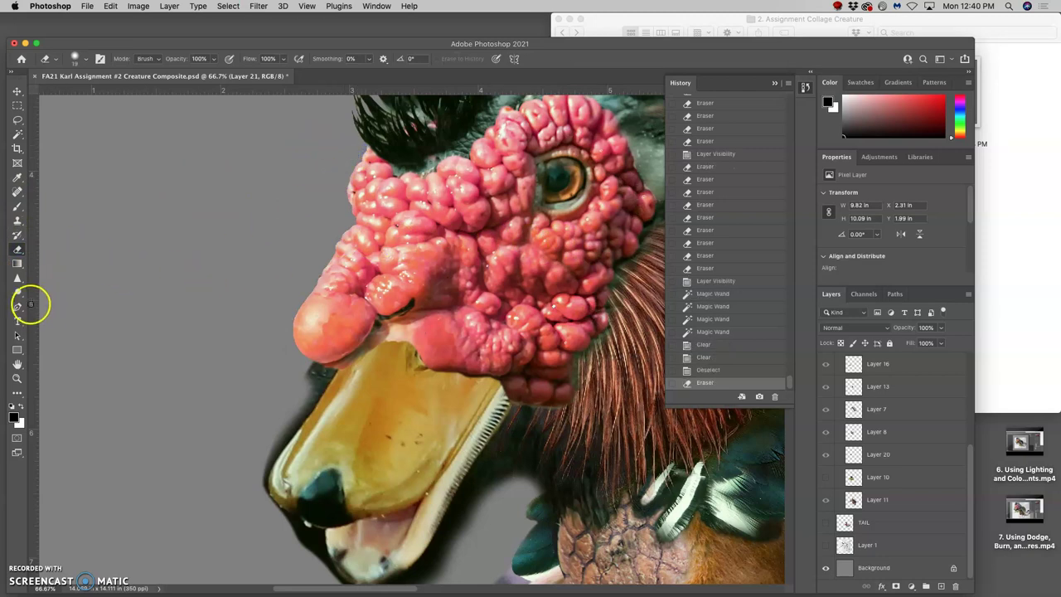
Darken the front corner of the creature's eye with the Burn tool, using Midtones at 16% exposure.
left_click_drag(22, 293, 43, 302)
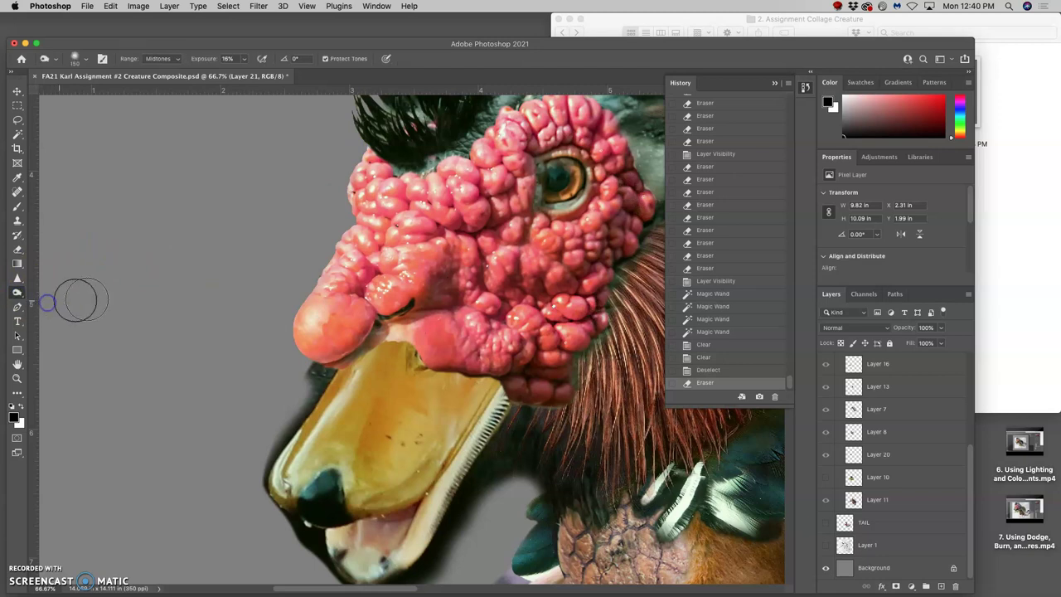
left_click(556, 184)
left_click(554, 186)
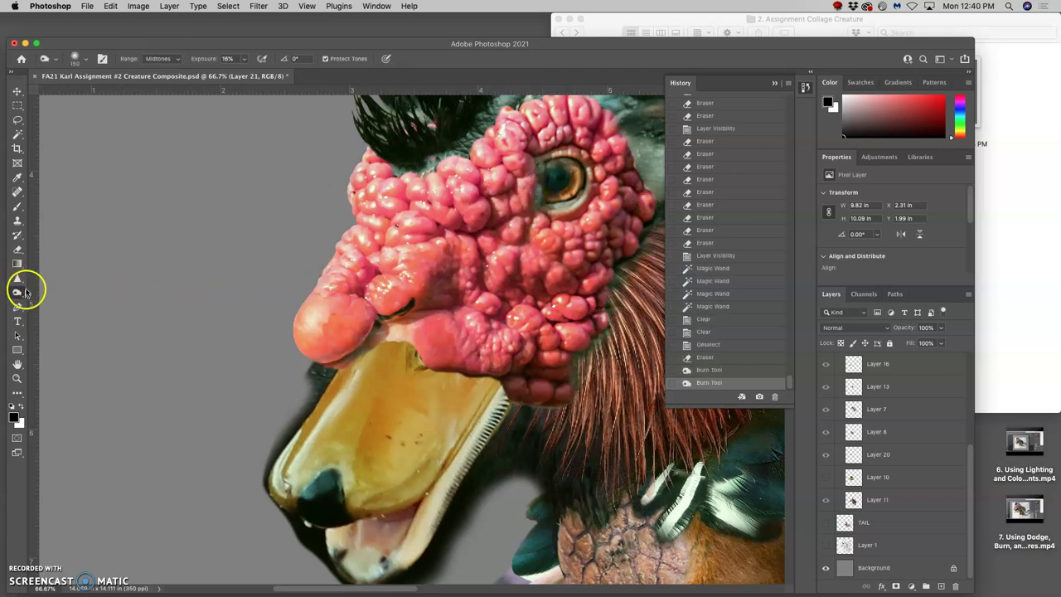
Lighten the upper front part of the eye with a few touches of the Dodge tool, using Midtones at 26% exposure.
left_click_drag(18, 292, 51, 292)
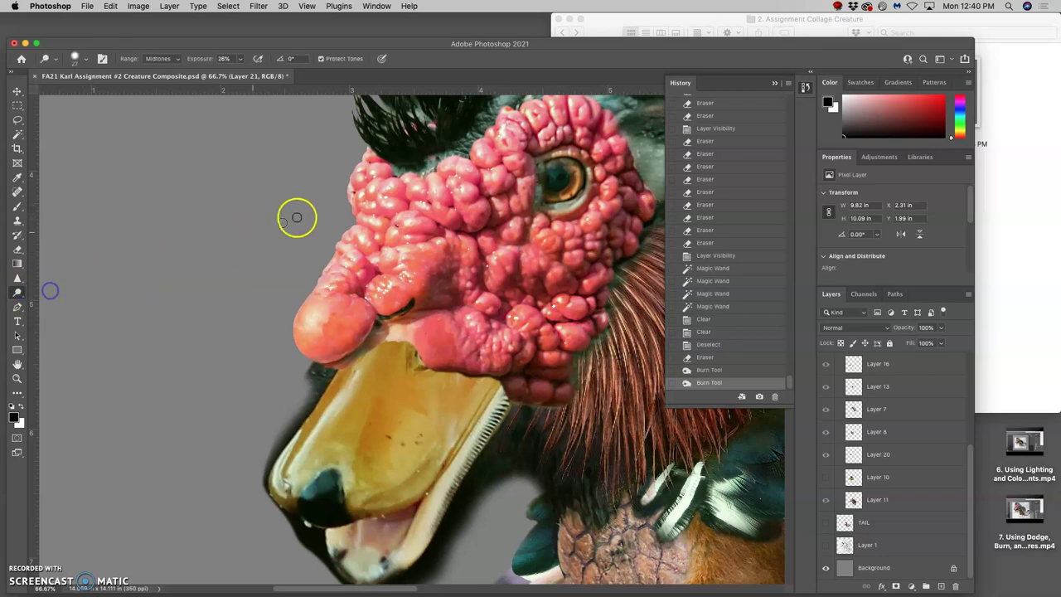
left_click(550, 172)
left_click(551, 170)
left_click(552, 169)
left_click(554, 169)
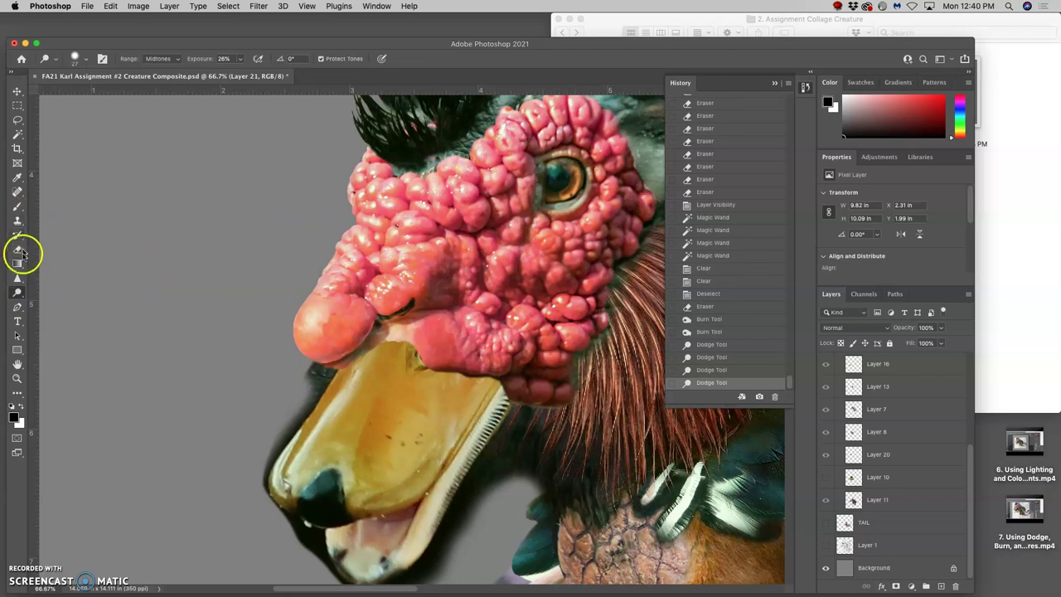
Sharpen the eye and its front rim with the Sharpen tool at 50% strength.
left_click(17, 278)
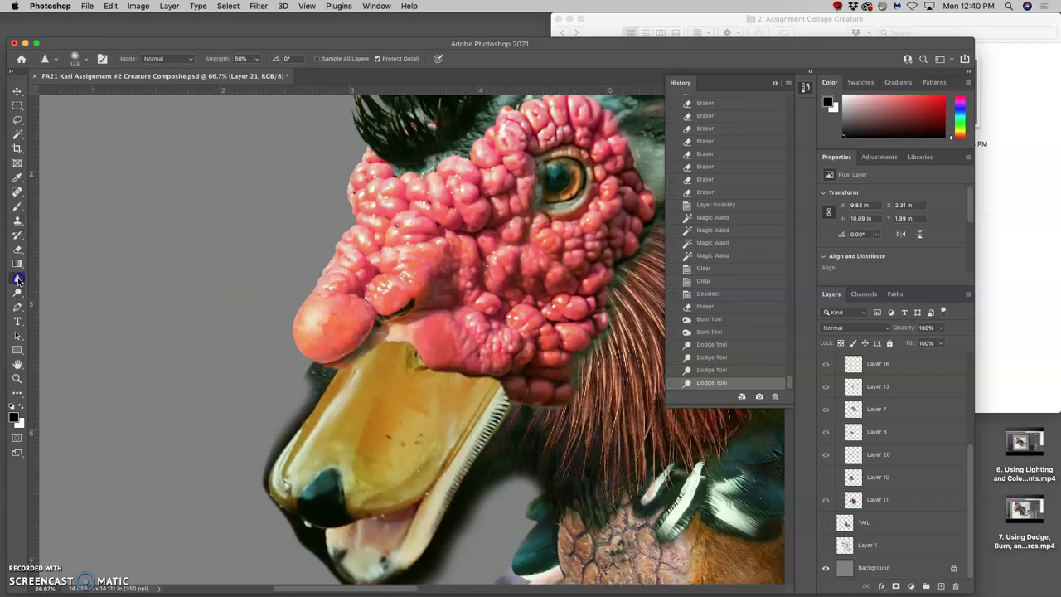
left_click(550, 181)
left_click(535, 199)
left_click(539, 196)
left_click(546, 201)
left_click(555, 176)
left_click(547, 199)
Sharpen the neck feathers behind the eye and the pink bumpy face with the Sharpen tool.
left_click_drag(498, 319, 447, 423)
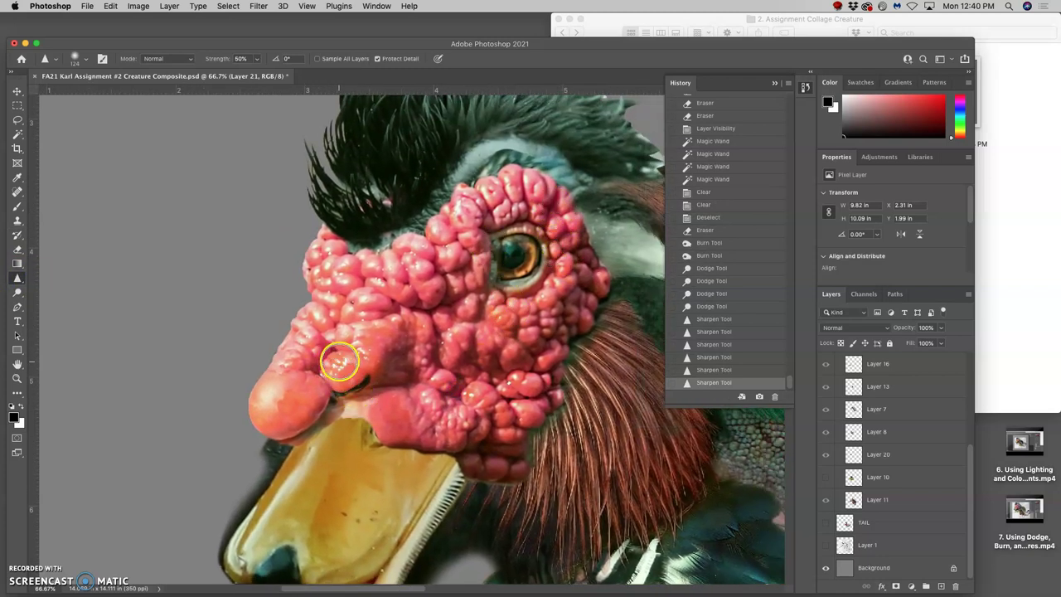
left_click_drag(456, 267, 390, 262)
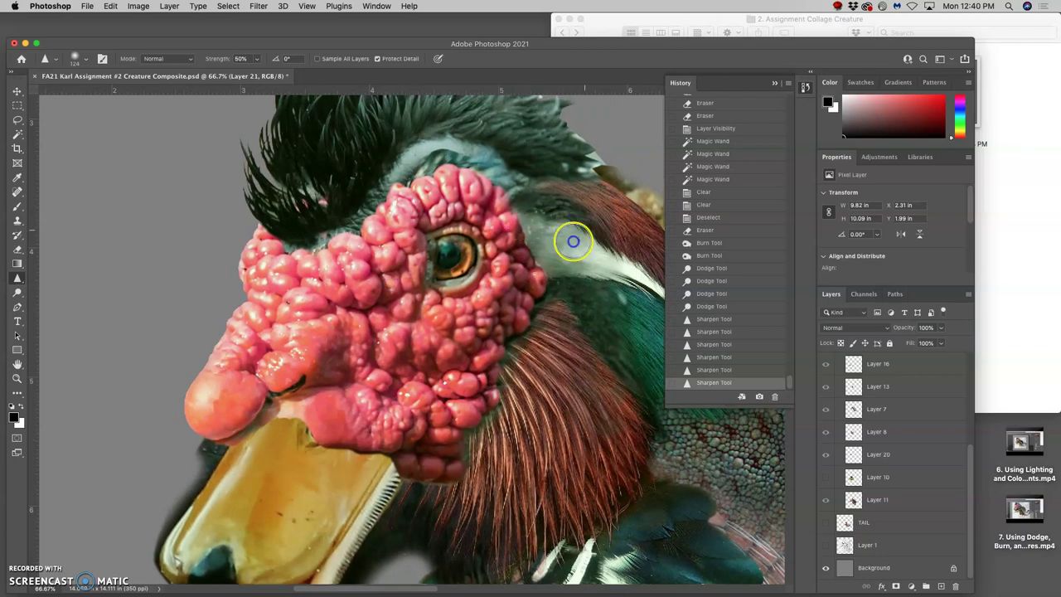
mouse_move(573, 241)
left_mouse_down()
mouse_move(531, 248)
mouse_move(543, 273)
mouse_move(548, 250)
mouse_move(527, 322)
left_mouse_up()
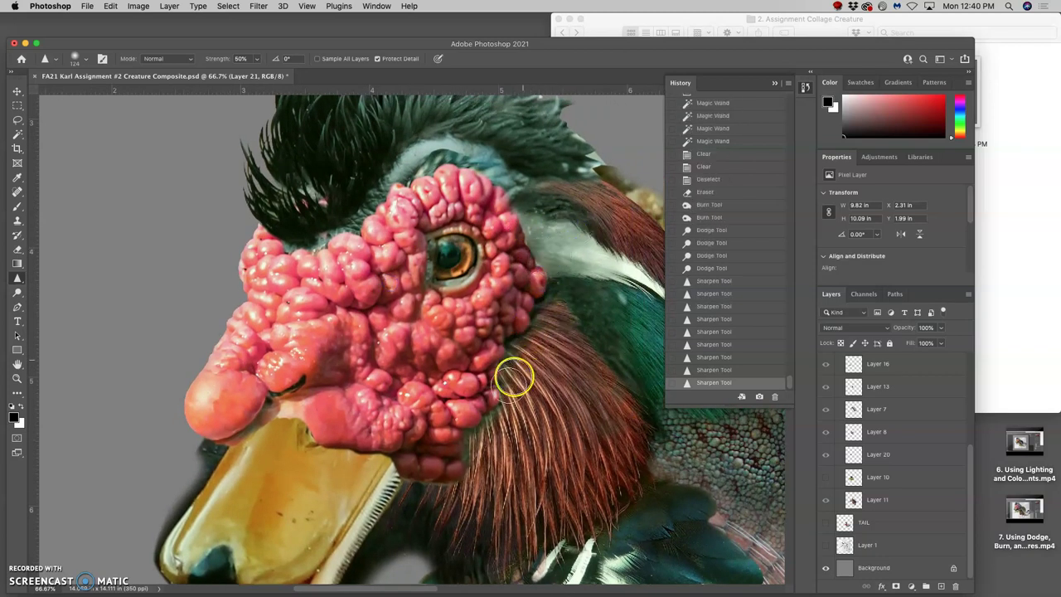
mouse_move(439, 325)
left_mouse_down()
mouse_move(414, 320)
mouse_move(451, 335)
mouse_move(415, 334)
mouse_move(432, 346)
mouse_move(438, 310)
left_mouse_up()
mouse_move(426, 274)
left_mouse_down()
mouse_move(450, 310)
mouse_move(436, 354)
mouse_move(355, 367)
mouse_move(315, 407)
mouse_move(359, 386)
mouse_move(400, 323)
left_mouse_up()
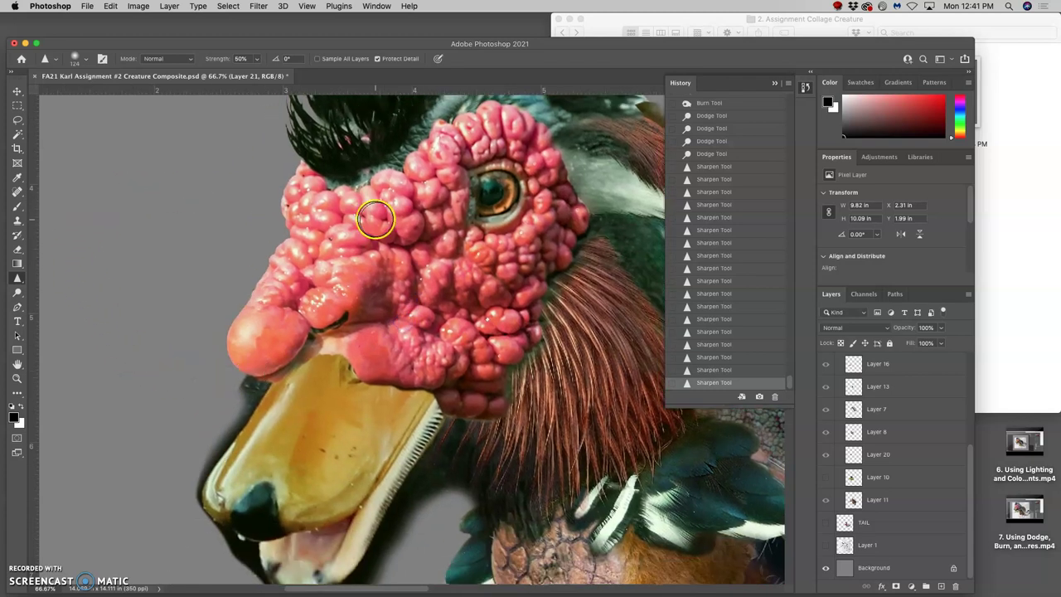
Erase the pale backdrop remnants between the back of the crest and the top of the reddish neck feathers.
left_click_drag(373, 246, 294, 387)
left_click_drag(380, 321, 286, 284)
left_click_drag(398, 293, 374, 346)
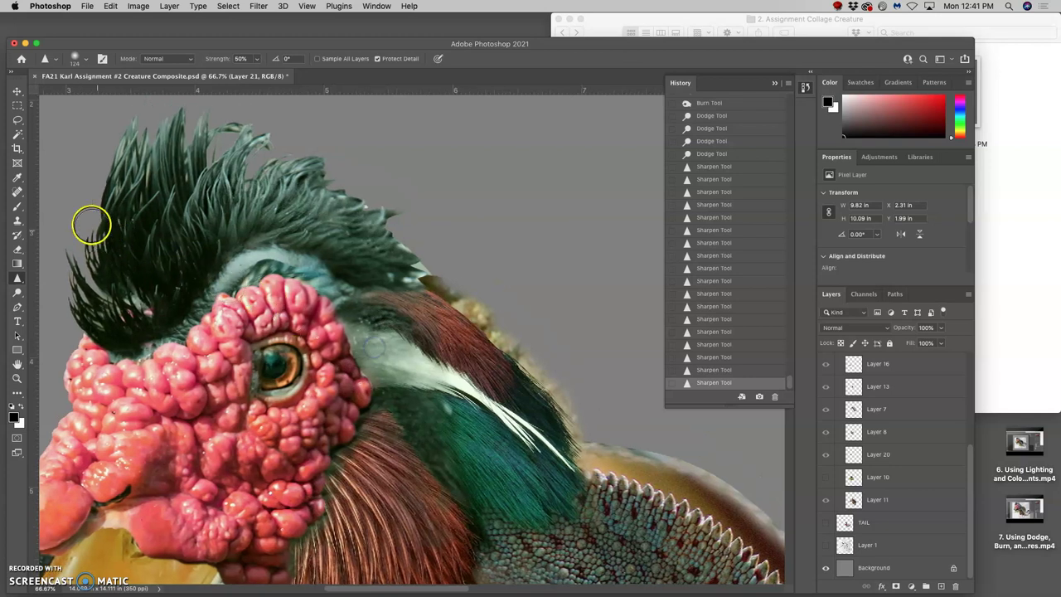
left_click(18, 249)
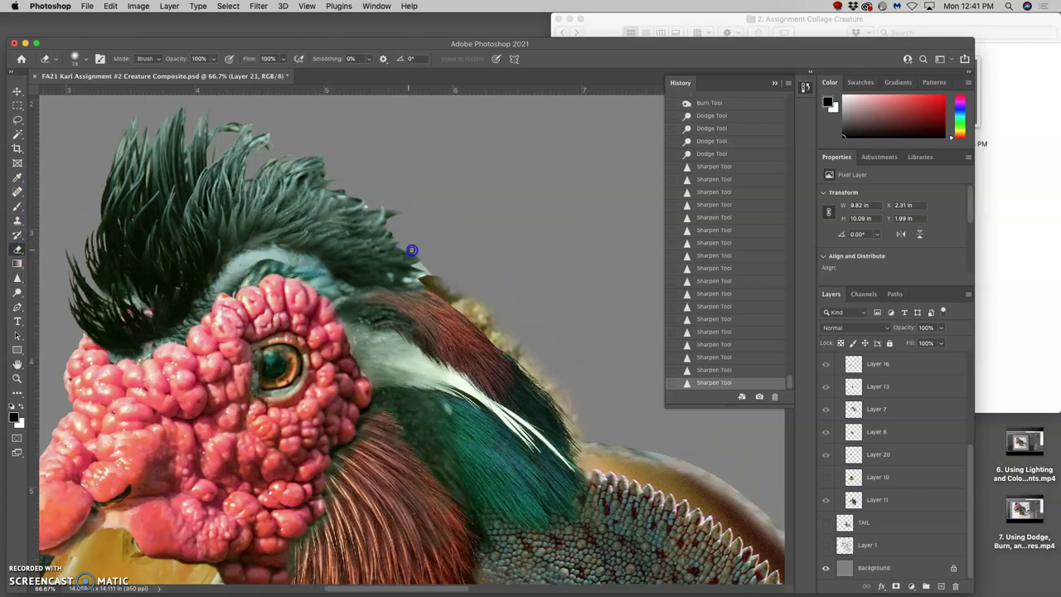
left_click_drag(417, 252, 422, 262)
mouse_move(429, 273)
left_mouse_down()
mouse_move(492, 301)
mouse_move(433, 274)
left_mouse_up()
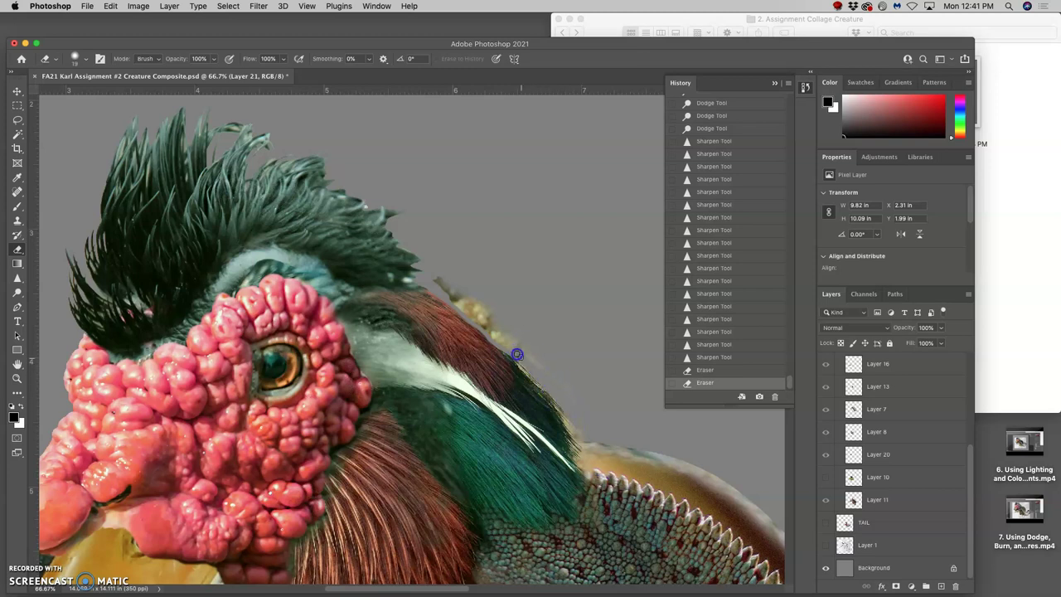
left_click(445, 287)
Lasso the tan fringe left behind the reddish neck feathers, delete it, and save the document.
left_click(17, 121)
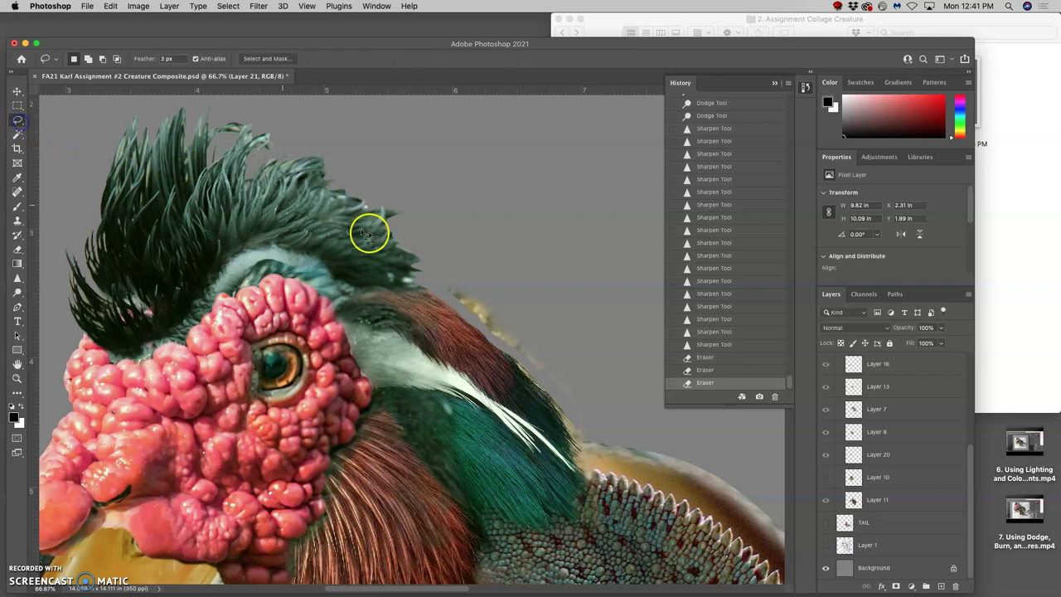
left_click_drag(450, 298, 455, 260)
left_click(463, 255)
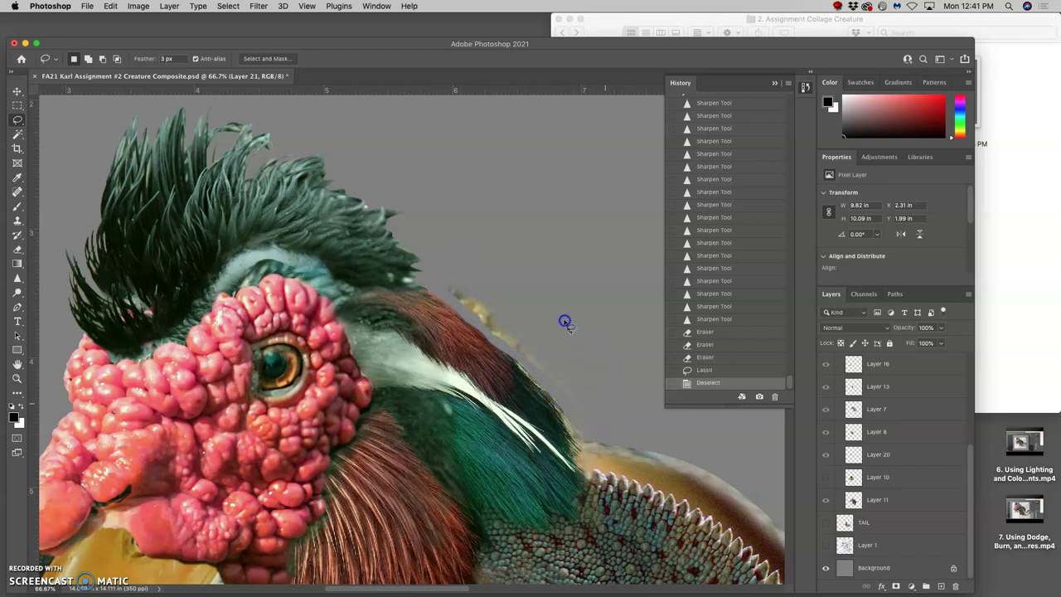
left_click_drag(486, 264, 481, 253)
key("Delete")
key("super+s")
Crop the canvas closely around the whole creature and save the document.
key("super+minus")
key("super+minus")
key("super+minus")
key("super+minus")
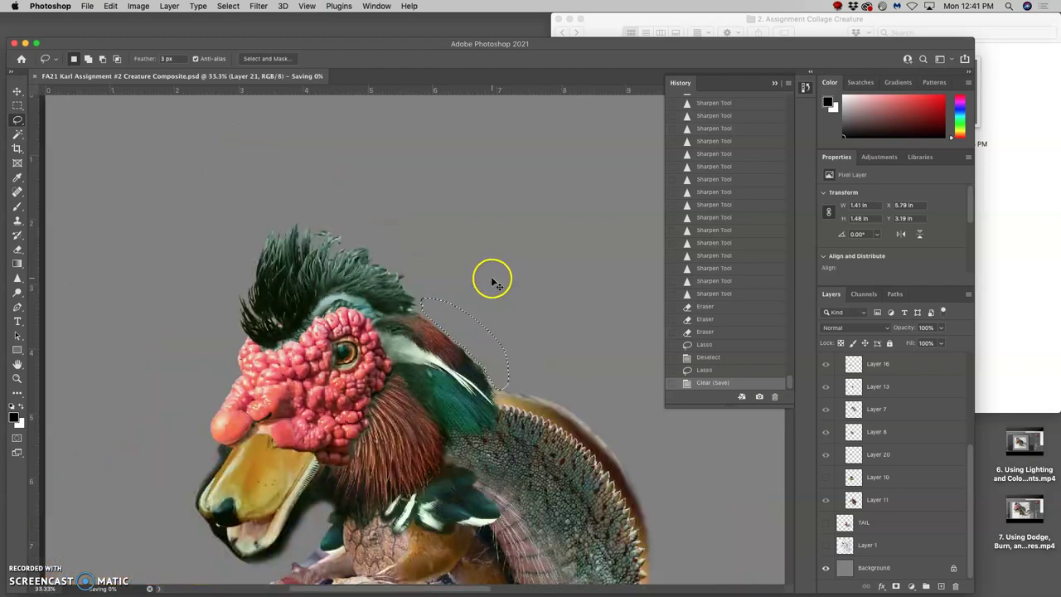
key("super+minus")
left_click_drag(497, 299, 468, 221)
left_click(17, 148)
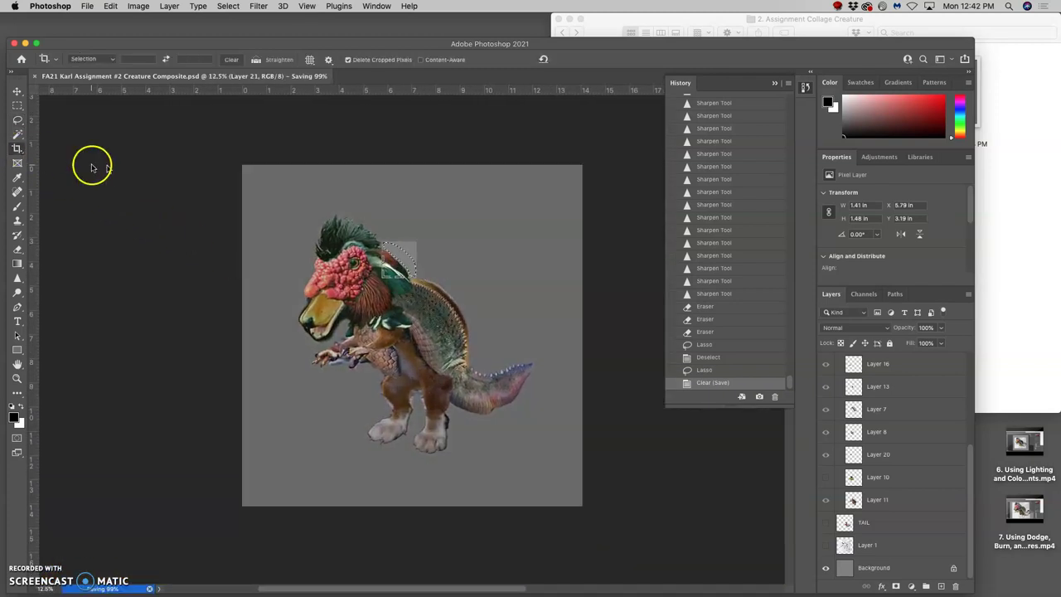
left_click_drag(388, 277, 339, 367)
left_click_drag(464, 149, 526, 126)
key("Return")
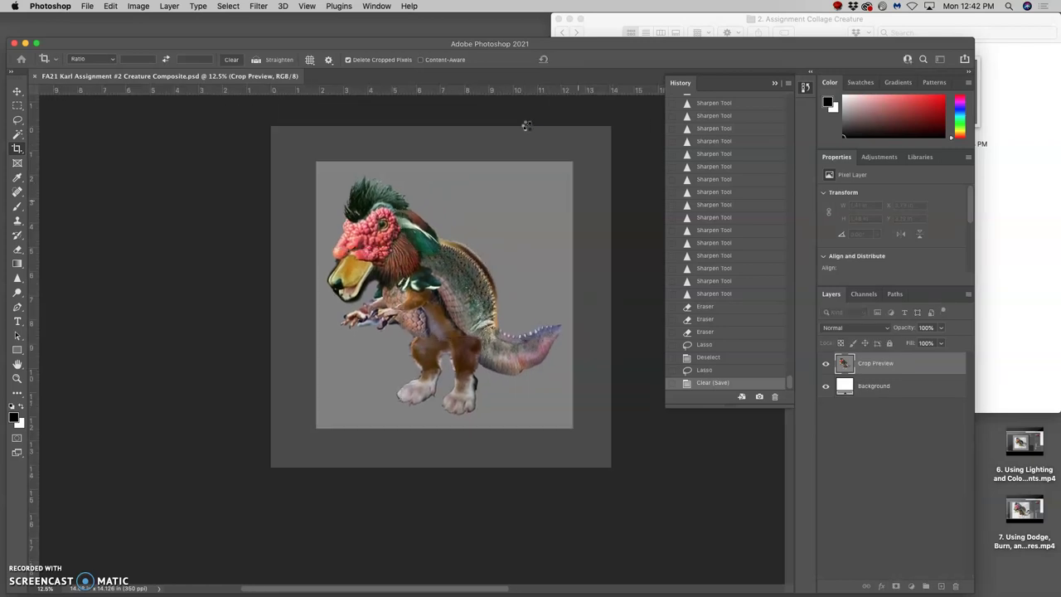
key("super+s")
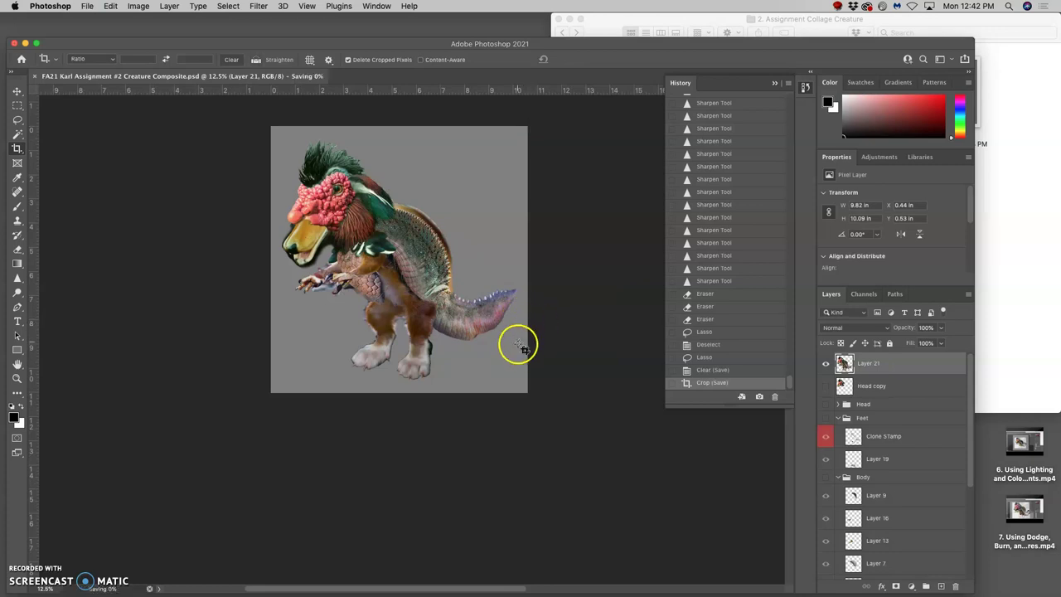
key("super+equal")
key("super+equal")
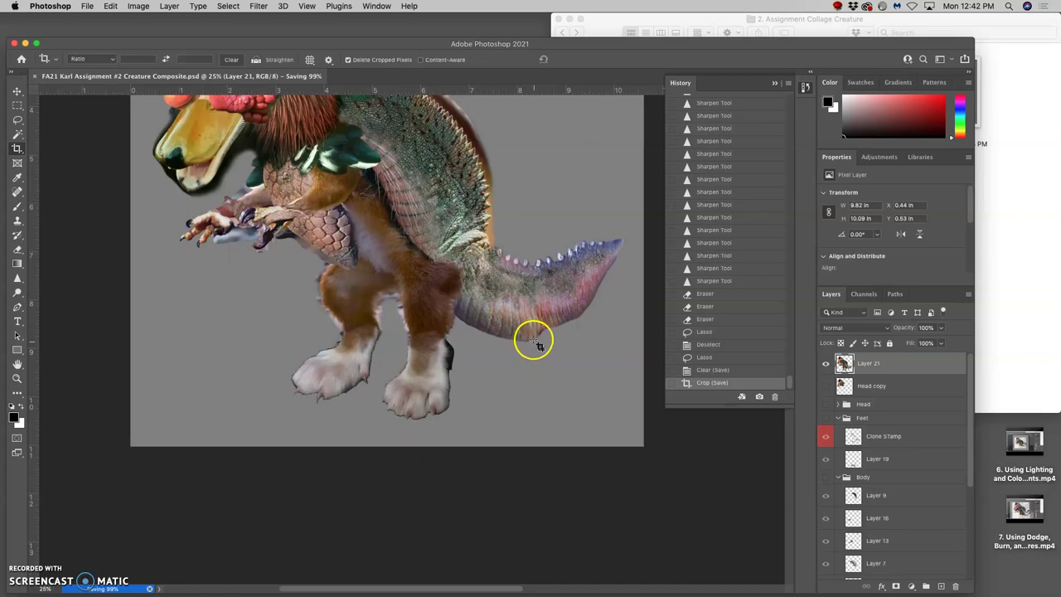
left_click_drag(402, 242, 424, 363)
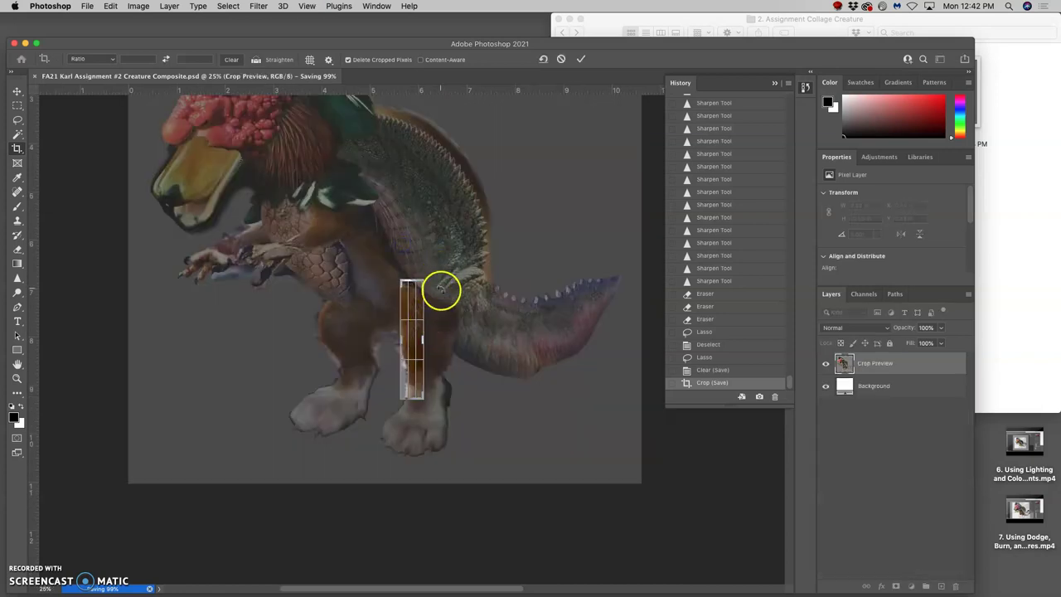
left_click(18, 119)
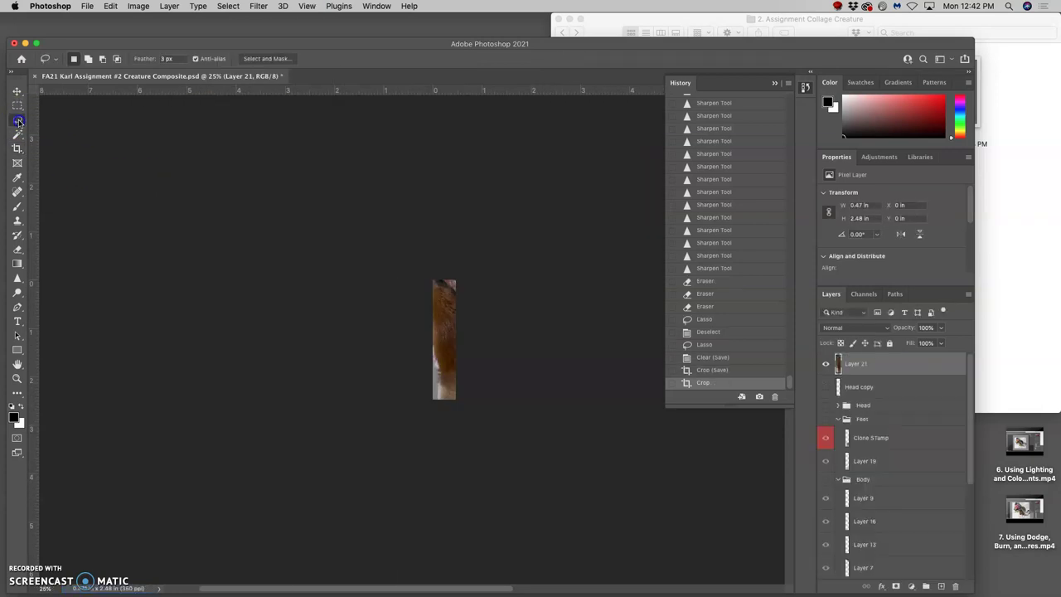
key("super+z")
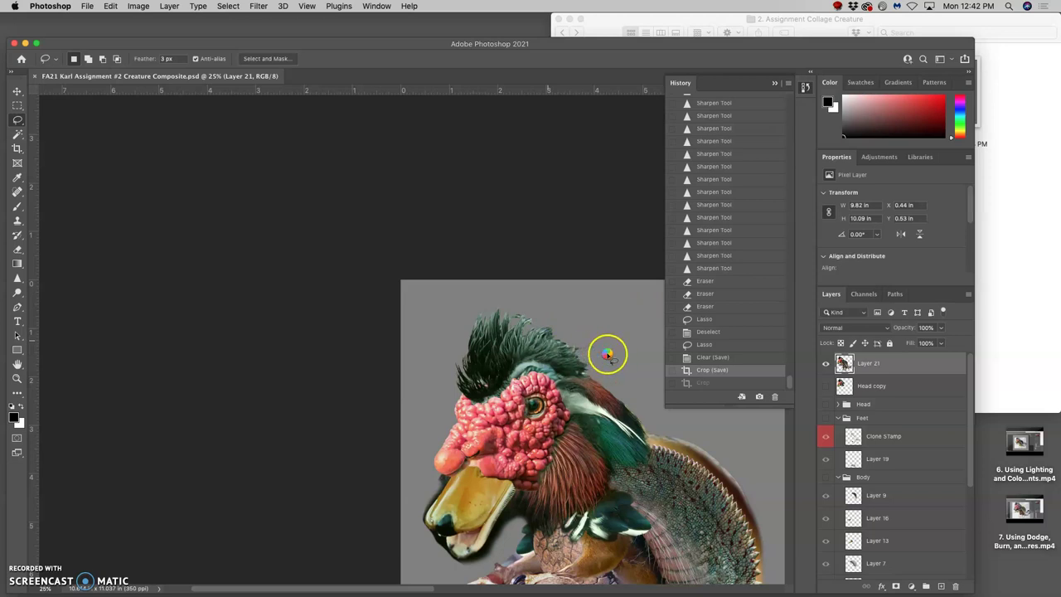
mouse_move(605, 355)
left_mouse_down()
mouse_move(467, 202)
mouse_move(432, 177)
left_mouse_up()
left_click(448, 223)
Select the tan and brown backdrop band along the outside of the spiked back with the Magic Wand at tolerance 32 and delete it.
key("super+=")
key("super+=")
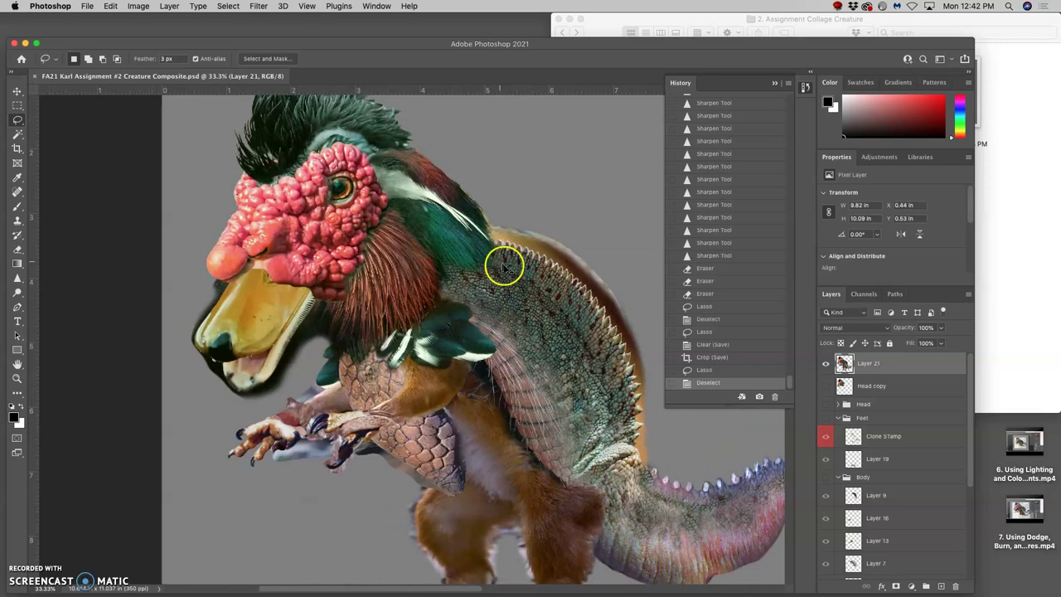
left_click_drag(522, 282, 382, 330)
left_click(17, 133)
left_click(398, 237)
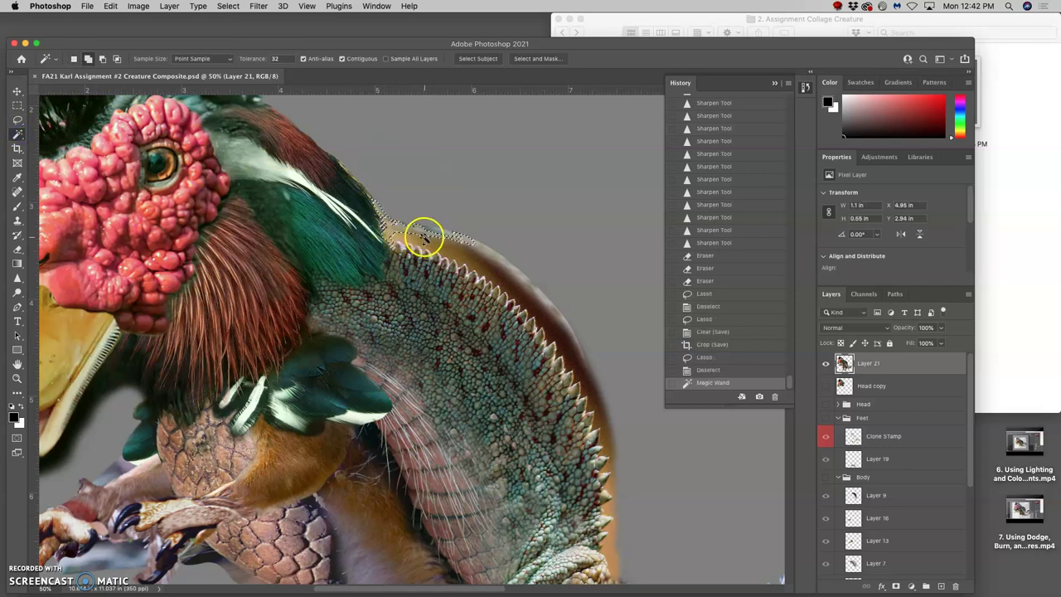
left_click(455, 249)
left_click(493, 272)
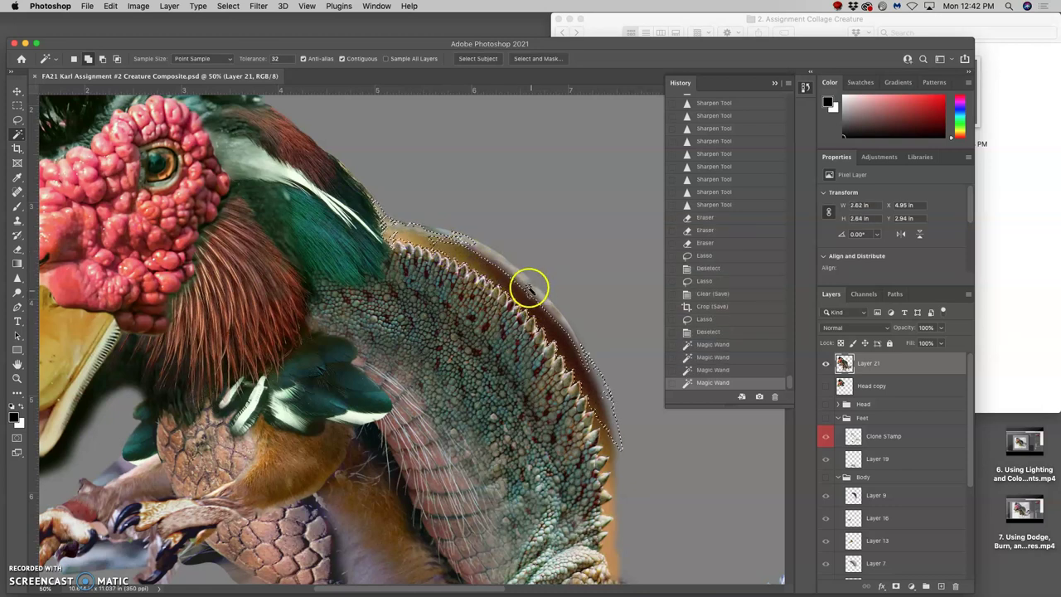
left_click(579, 338)
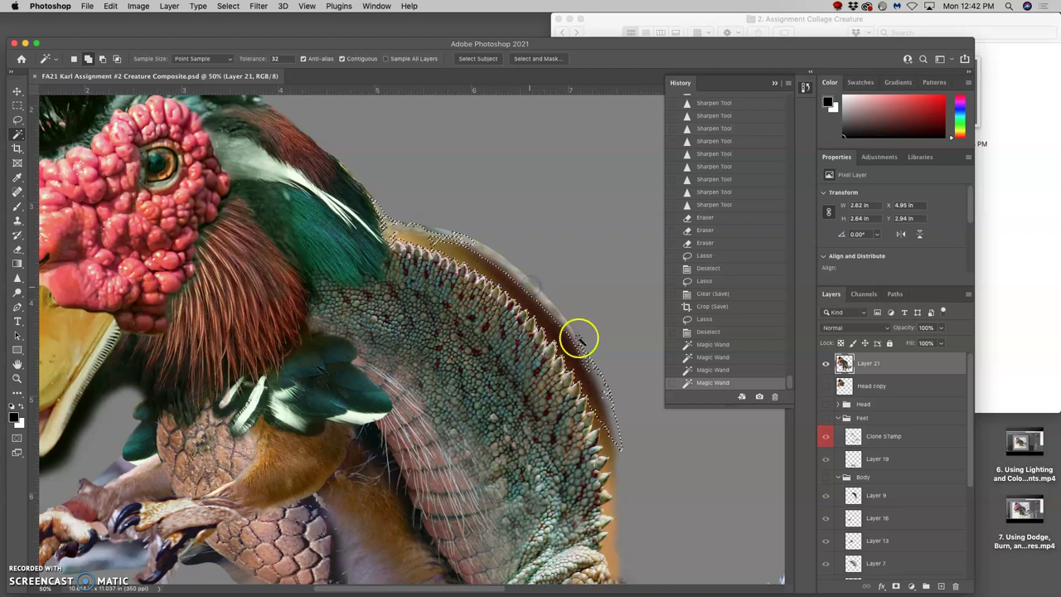
left_click(588, 407)
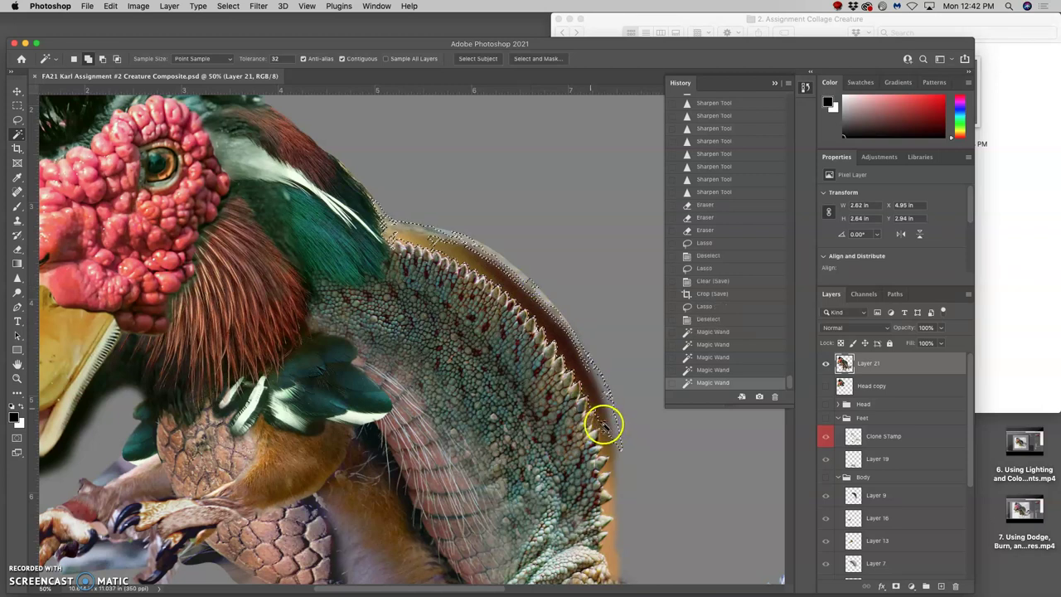
left_click(601, 419)
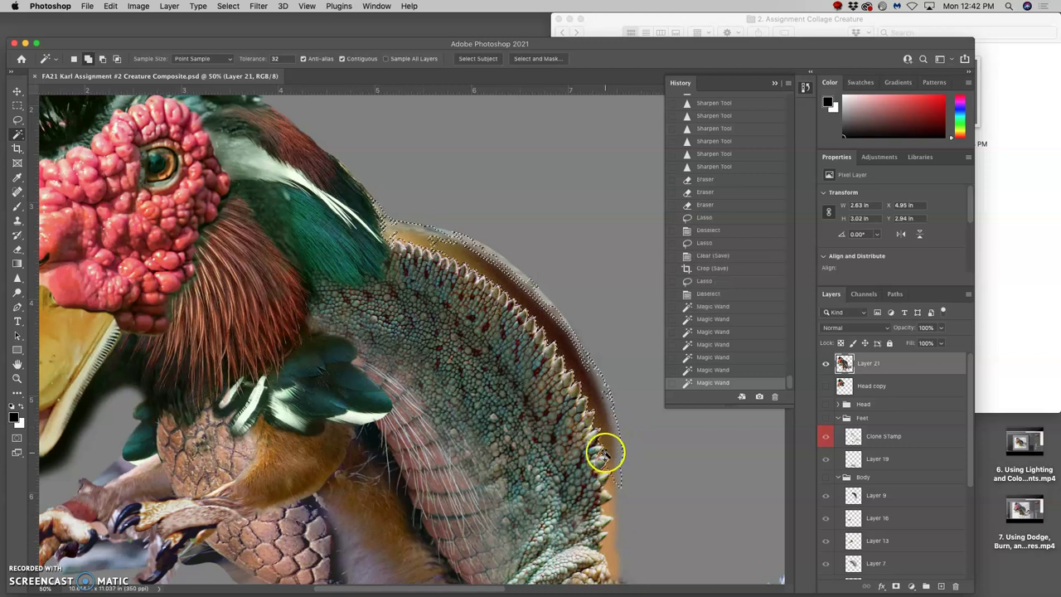
left_click(612, 493)
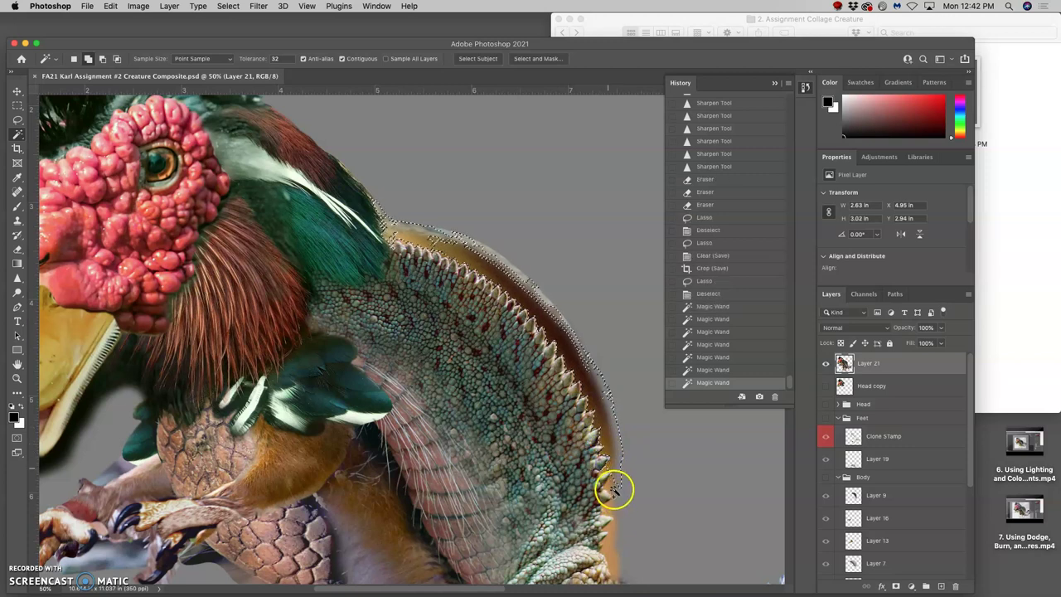
left_click(614, 493)
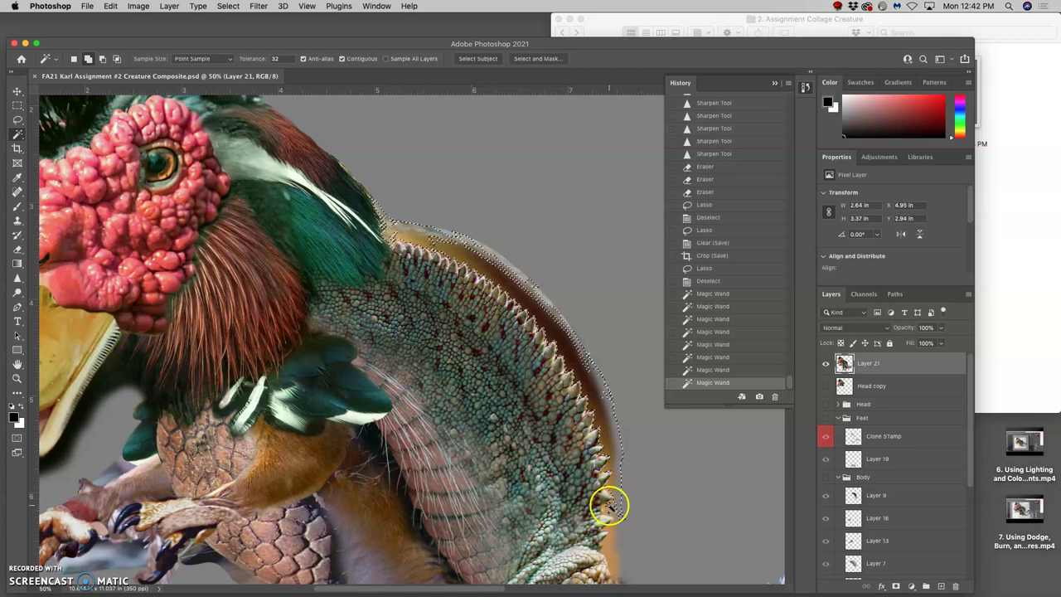
left_click(612, 525)
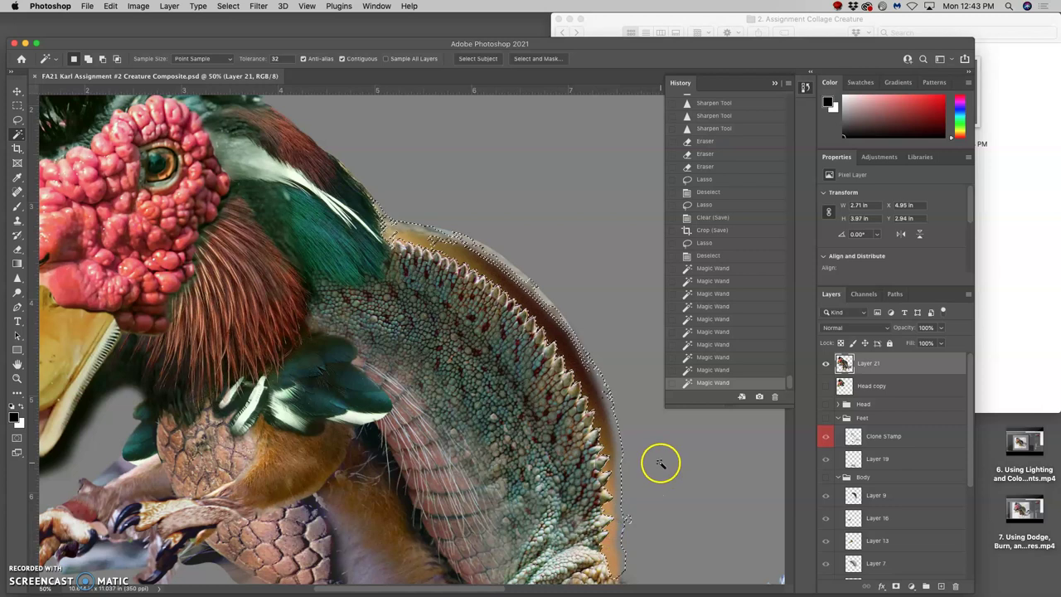
key("Delete")
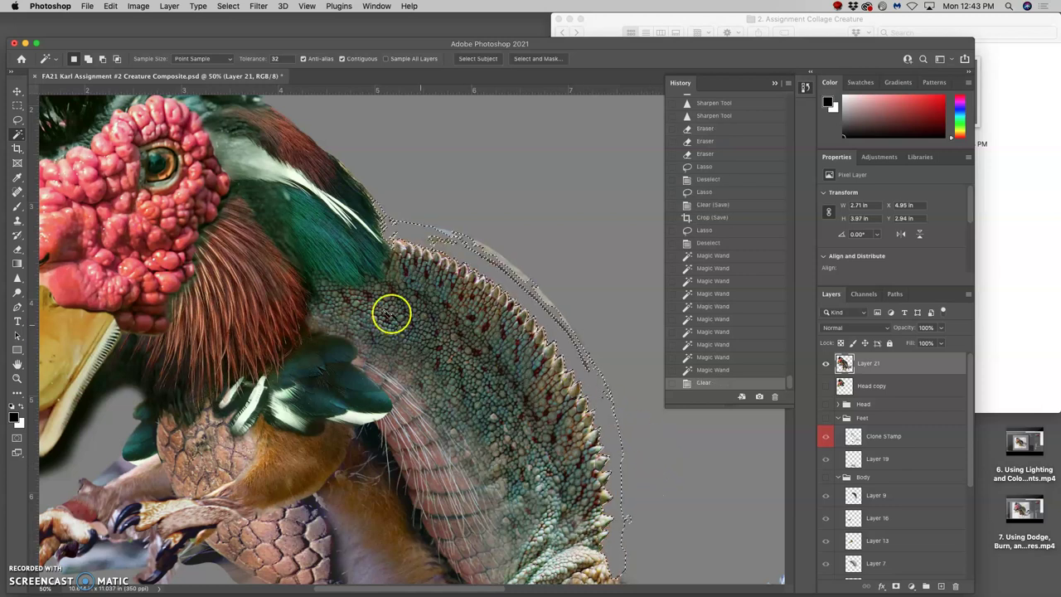
Lasso the thin pale strip left outside the upper back spikes, delete it, and clear the selection.
left_click(17, 120)
left_click(375, 192)
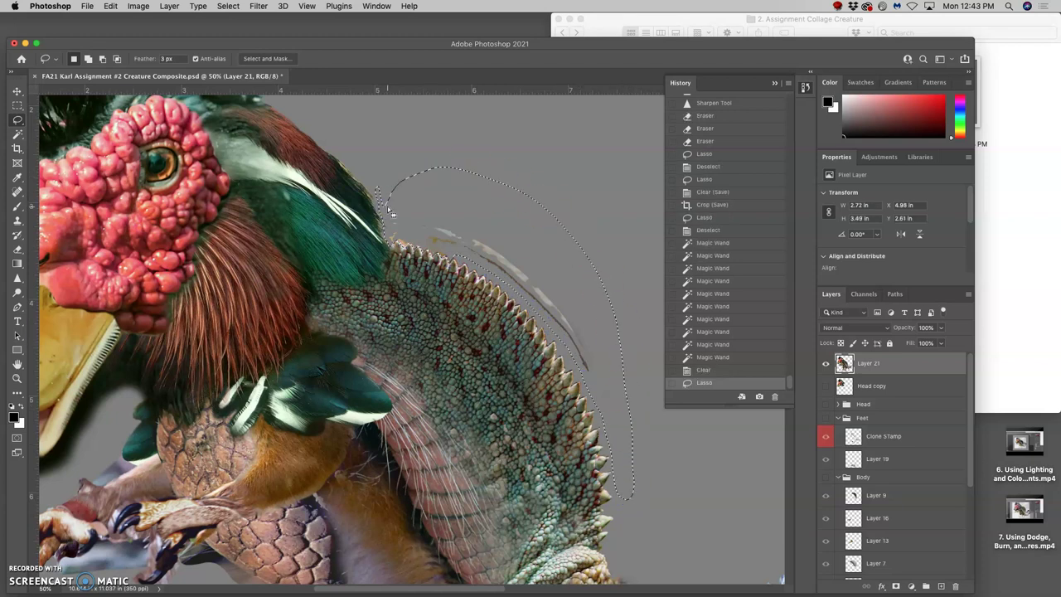
key("Delete")
left_click(600, 225)
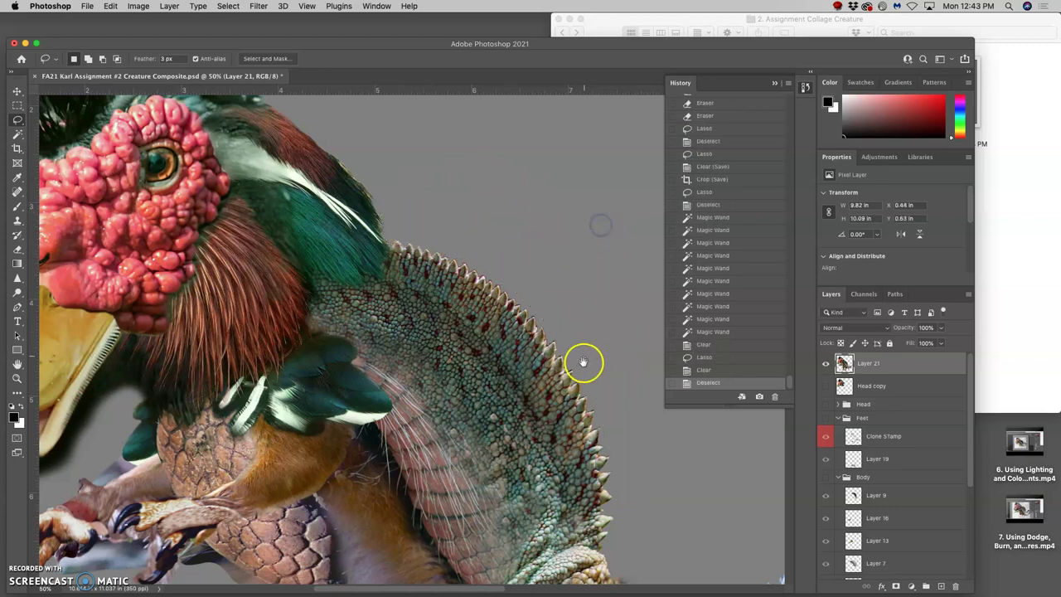
left_click_drag(585, 363, 528, 290)
scroll(528, 291, "down", 5)
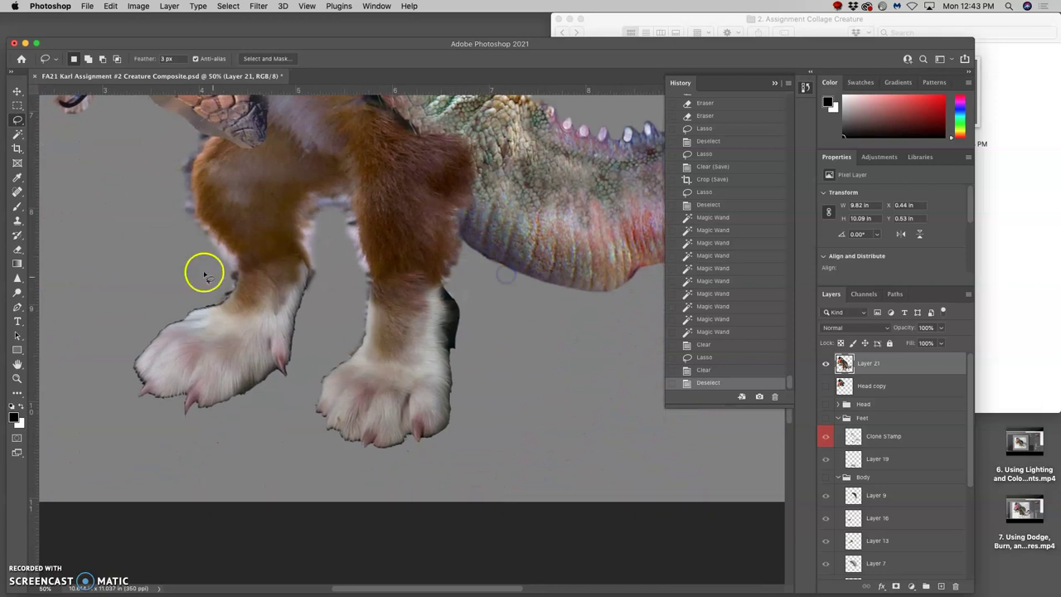
Erase the pale fringe along the fur between the two legs and the black patch behind the right paw.
left_click(19, 249)
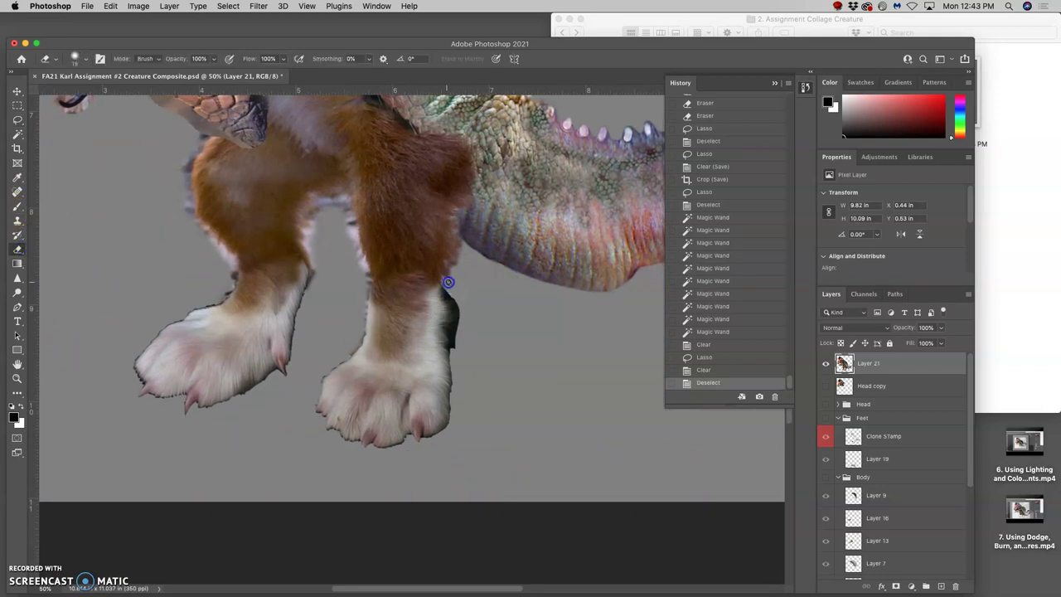
left_click_drag(450, 282, 448, 277)
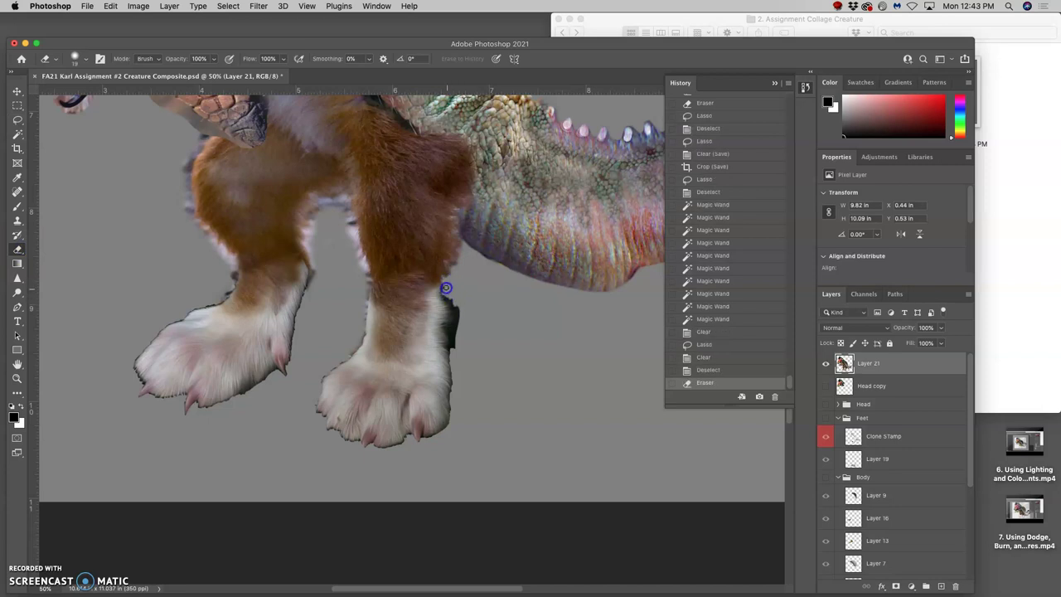
left_click(449, 284)
left_click_drag(355, 228, 353, 227)
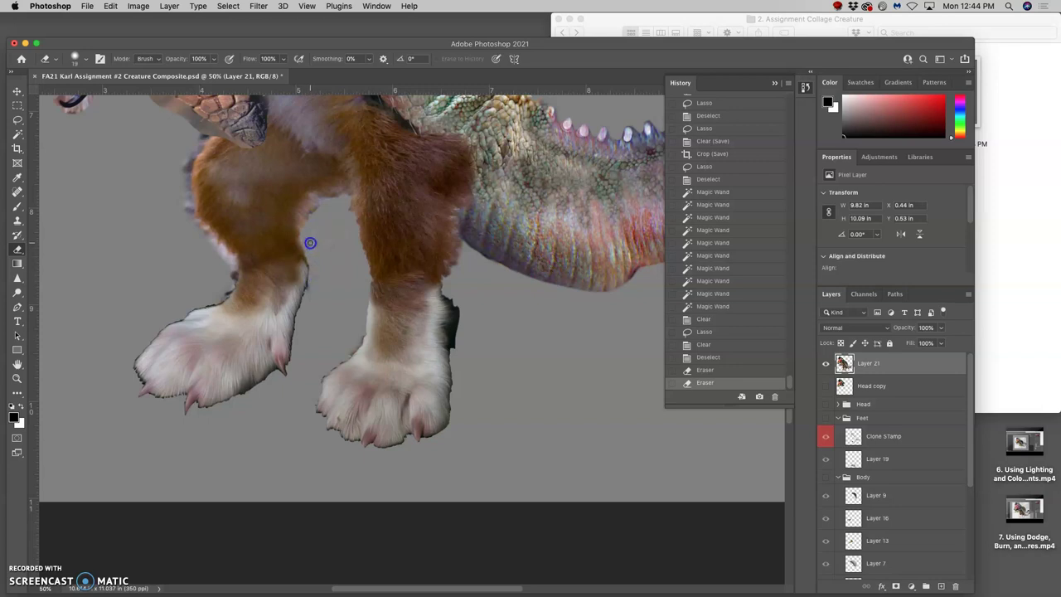
left_click(348, 203)
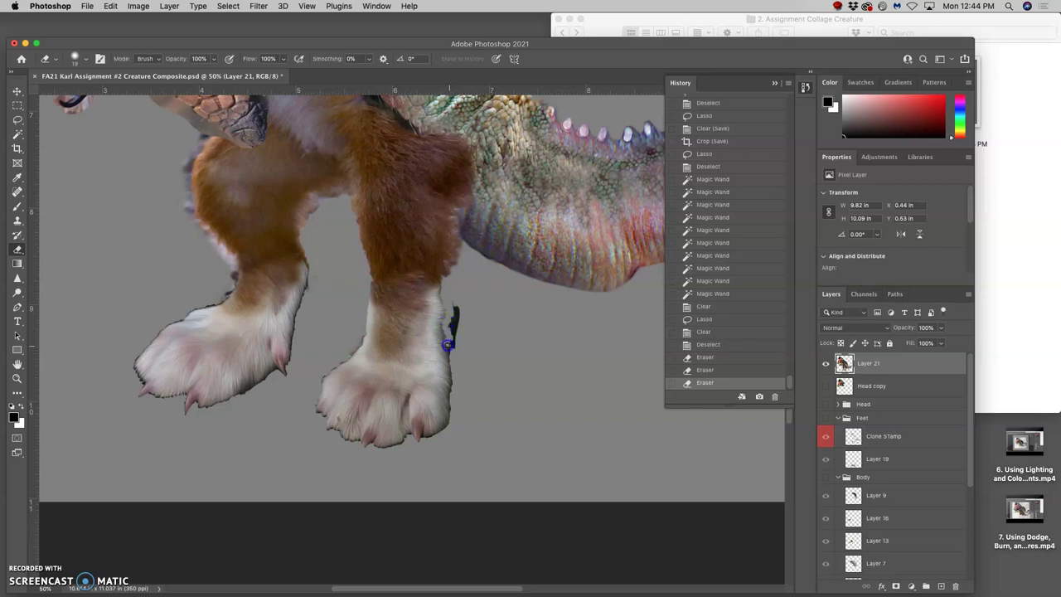
mouse_move(449, 352)
left_mouse_down()
mouse_move(454, 302)
mouse_move(459, 330)
mouse_move(476, 295)
left_mouse_up()
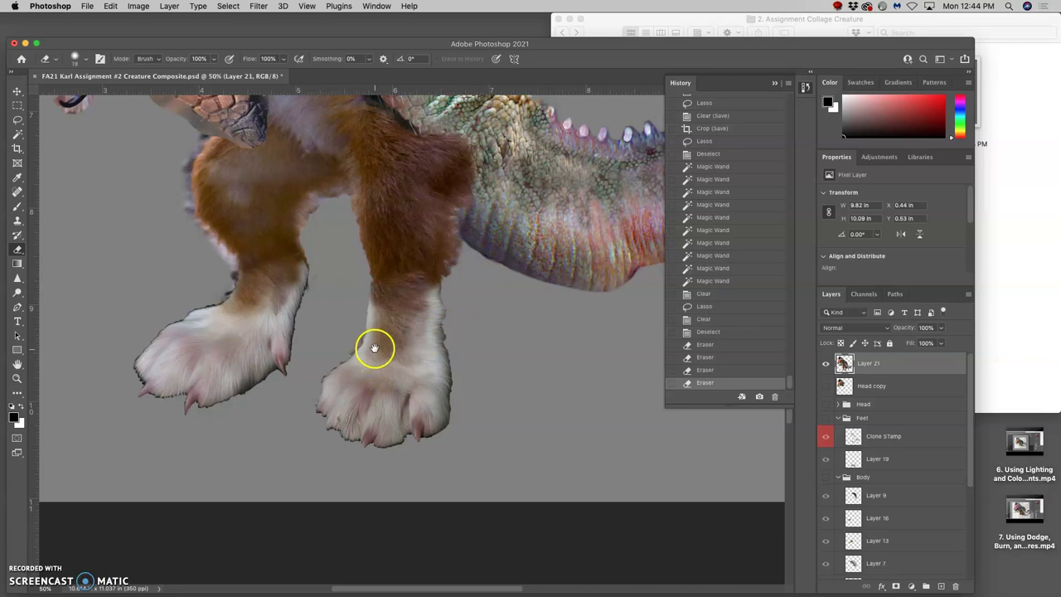
Erase the dark outline along the inner edge of the left lower leg and around the toes and claws of the right paw.
left_click_drag(372, 349, 497, 280)
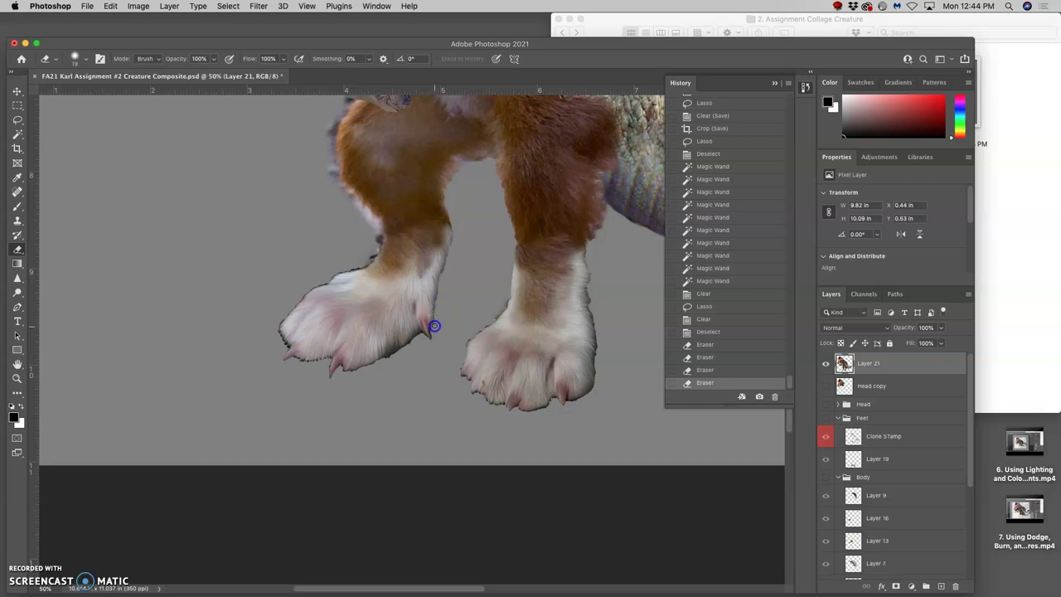
left_click(451, 241)
mouse_move(450, 240)
left_mouse_down()
mouse_move(497, 267)
mouse_move(485, 309)
mouse_move(502, 311)
mouse_move(509, 297)
mouse_move(464, 347)
mouse_move(459, 376)
mouse_move(488, 403)
mouse_move(528, 407)
left_mouse_up()
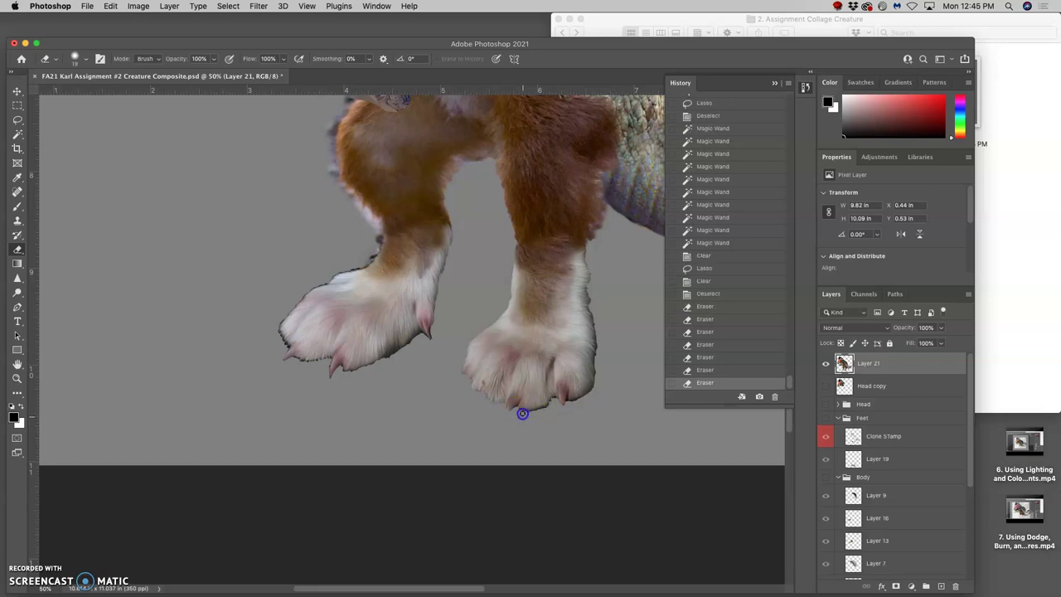
left_click_drag(514, 410, 530, 412)
left_click_drag(558, 401, 569, 405)
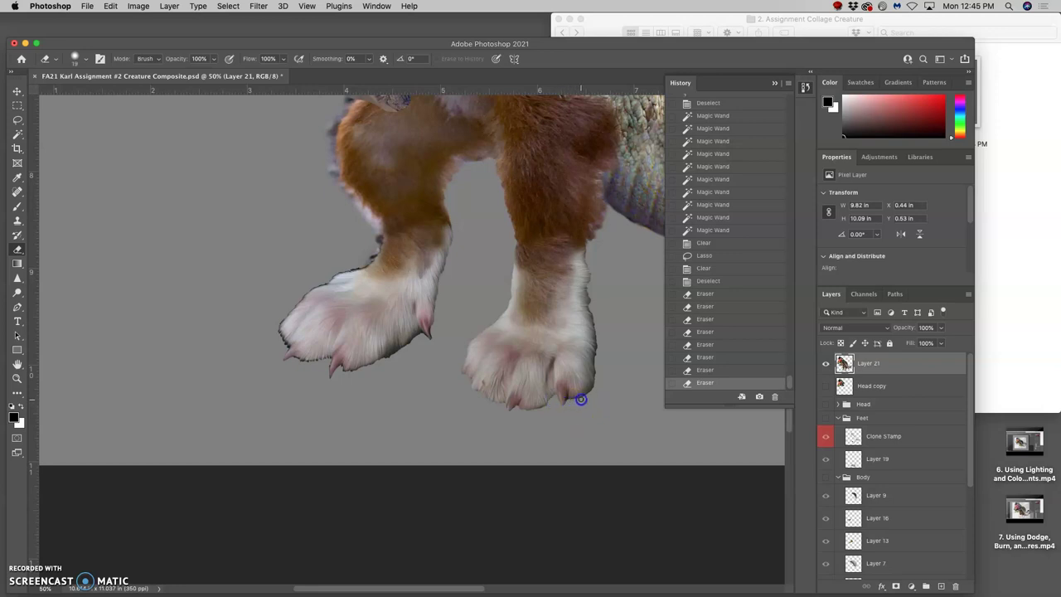
left_click(512, 425)
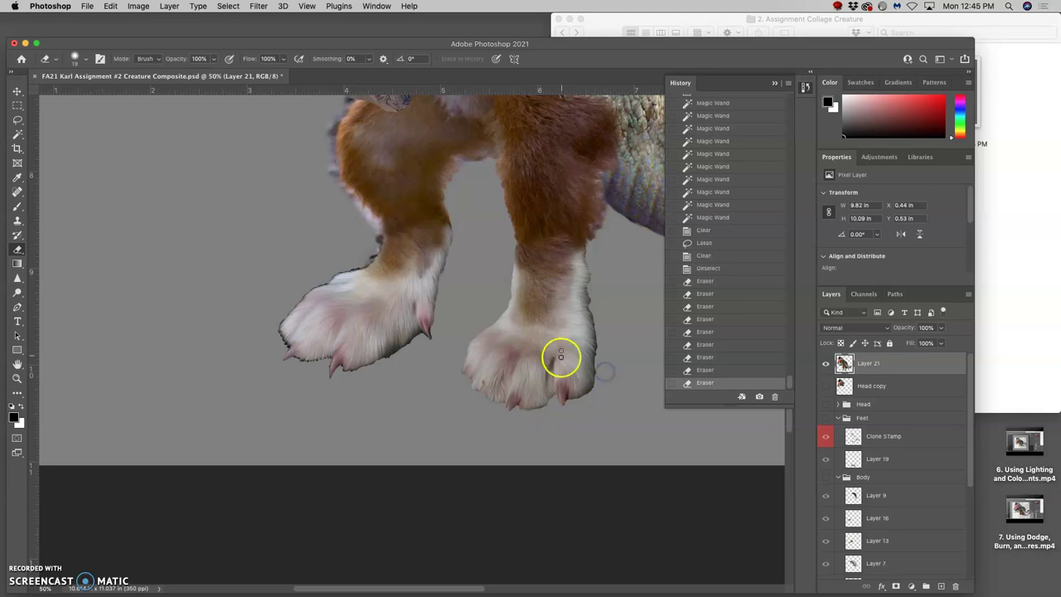